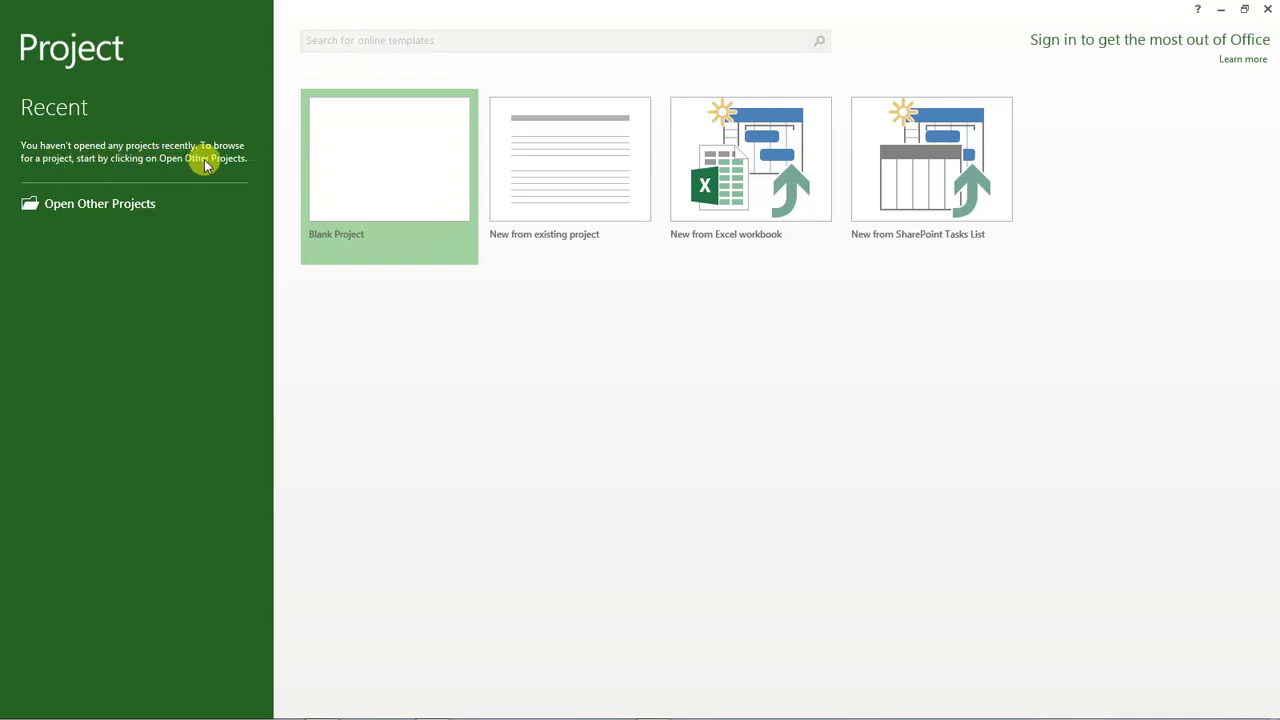
Create a new blank project, Project1, from the start screen instead of opening an existing one.
{"action": "left_click", "coordinate": [74, 207]}
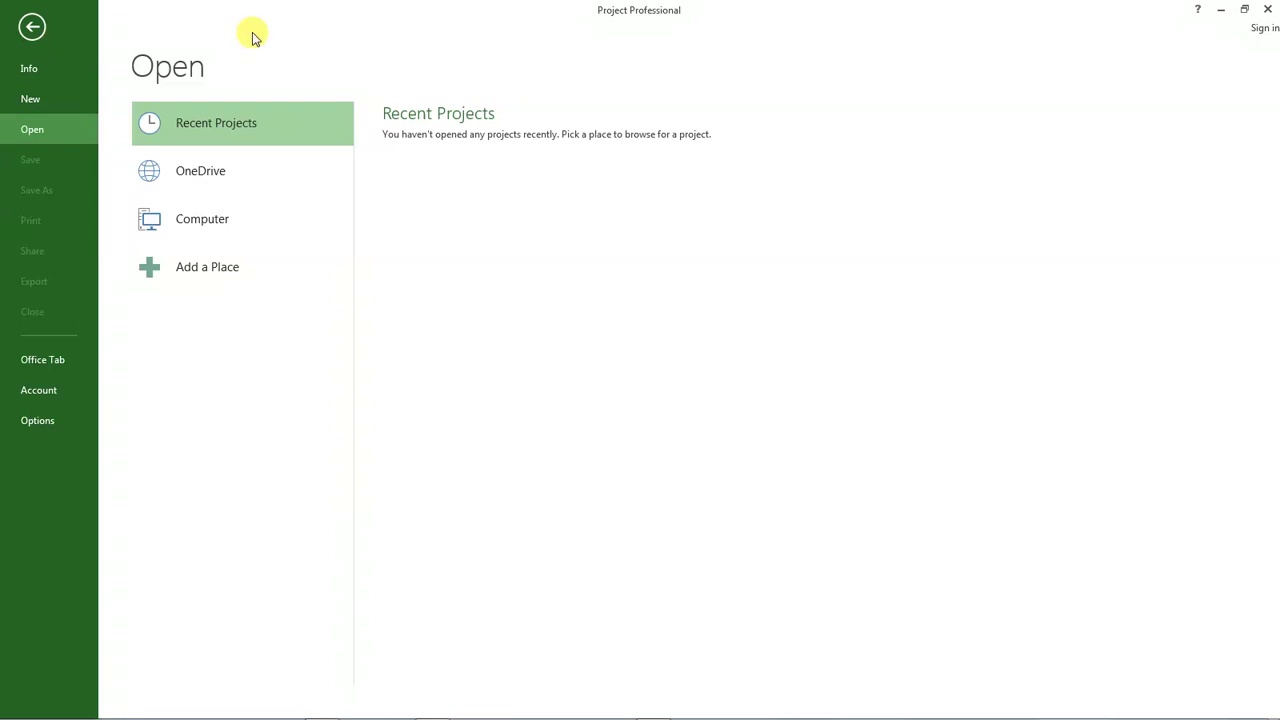
{"action": "left_click", "coordinate": [30, 30]}
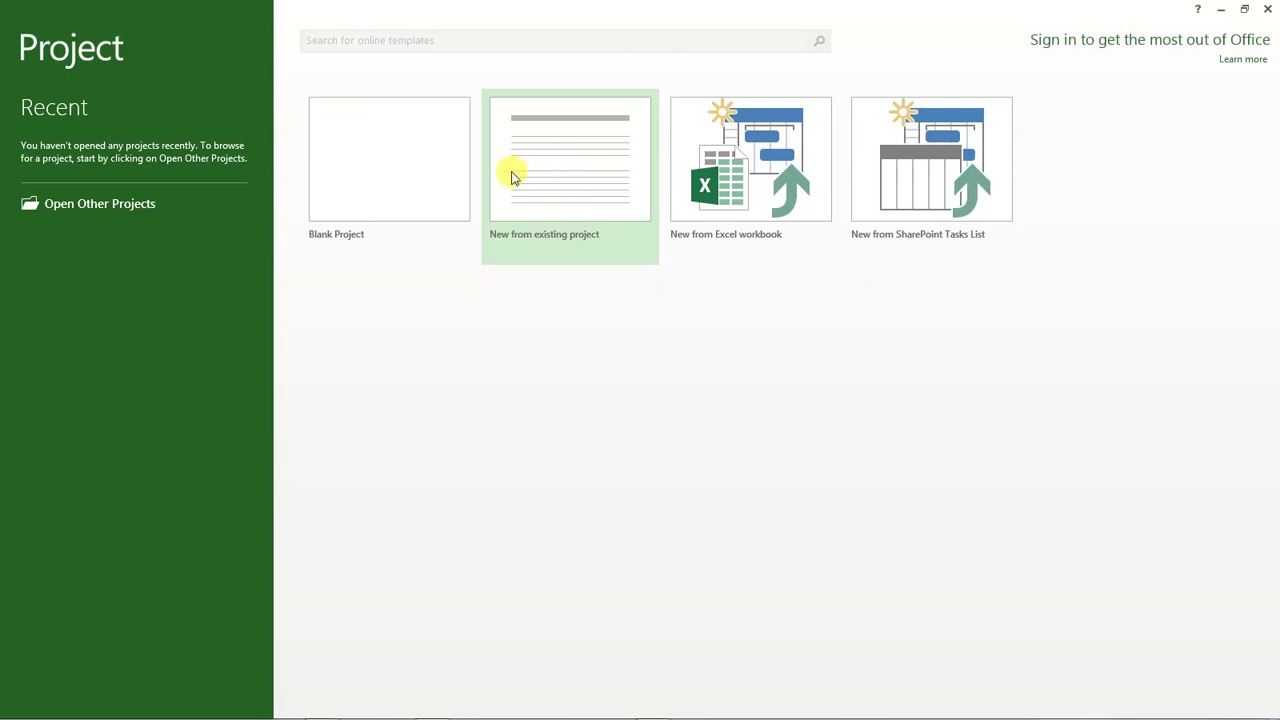
{"action": "left_click", "coordinate": [588, 243]}
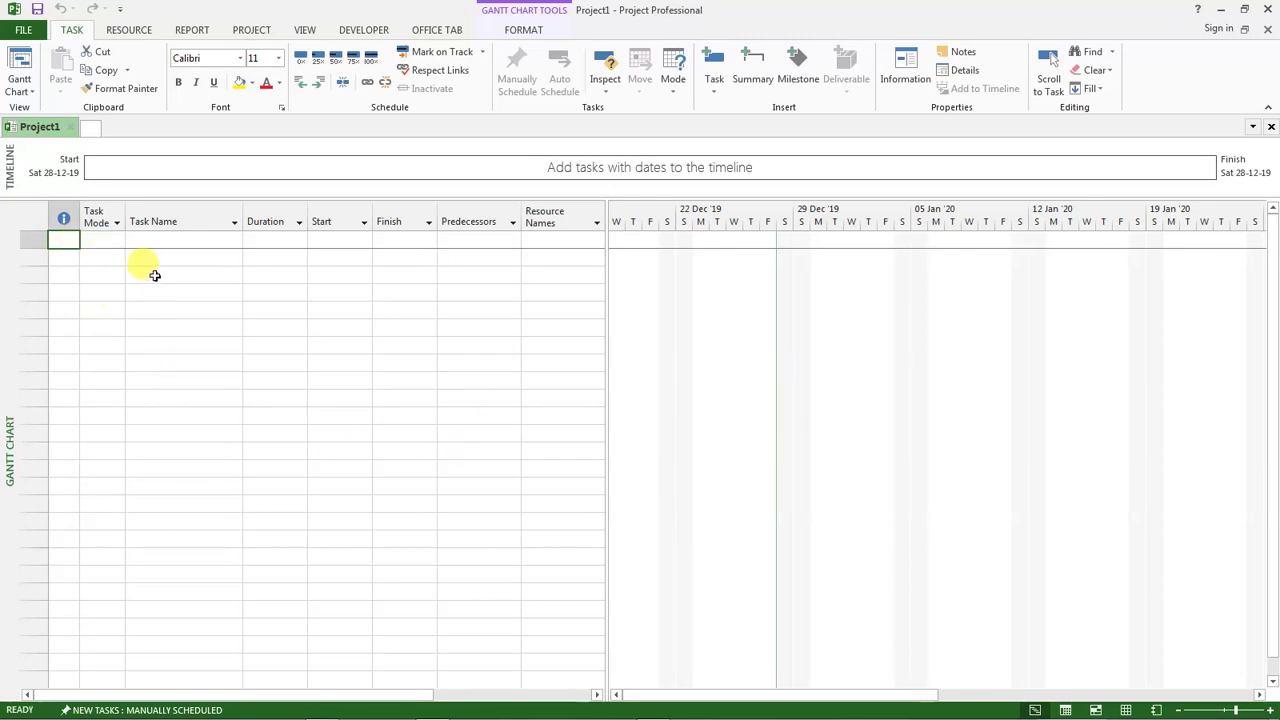
{"action": "left_click", "coordinate": [184, 267]}
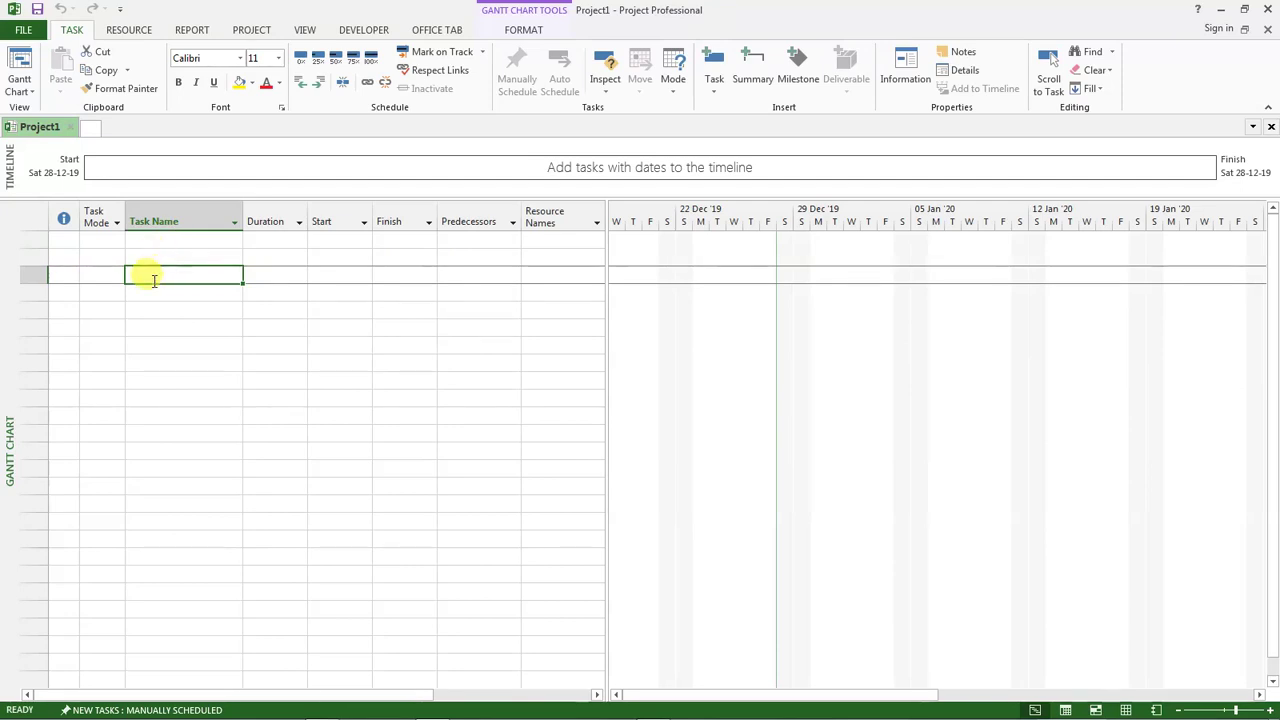
{"action": "left_click", "coordinate": [267, 275]}
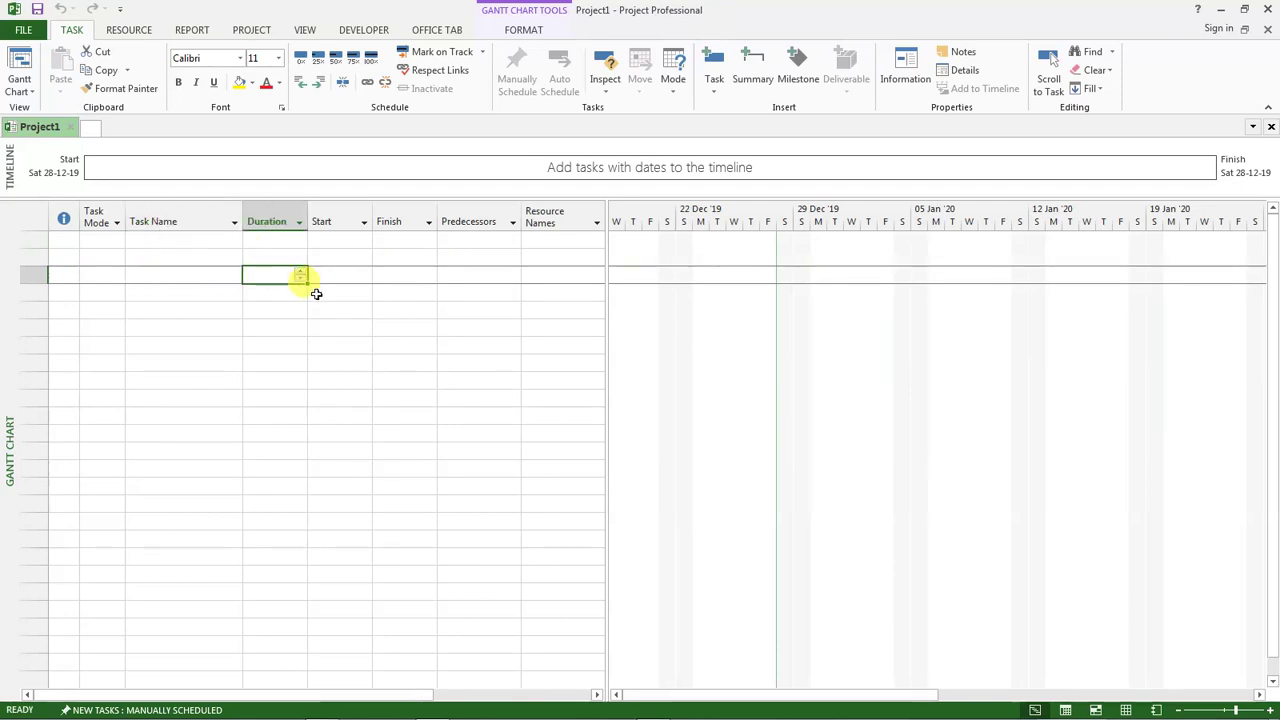
{"action": "left_click", "coordinate": [336, 274]}
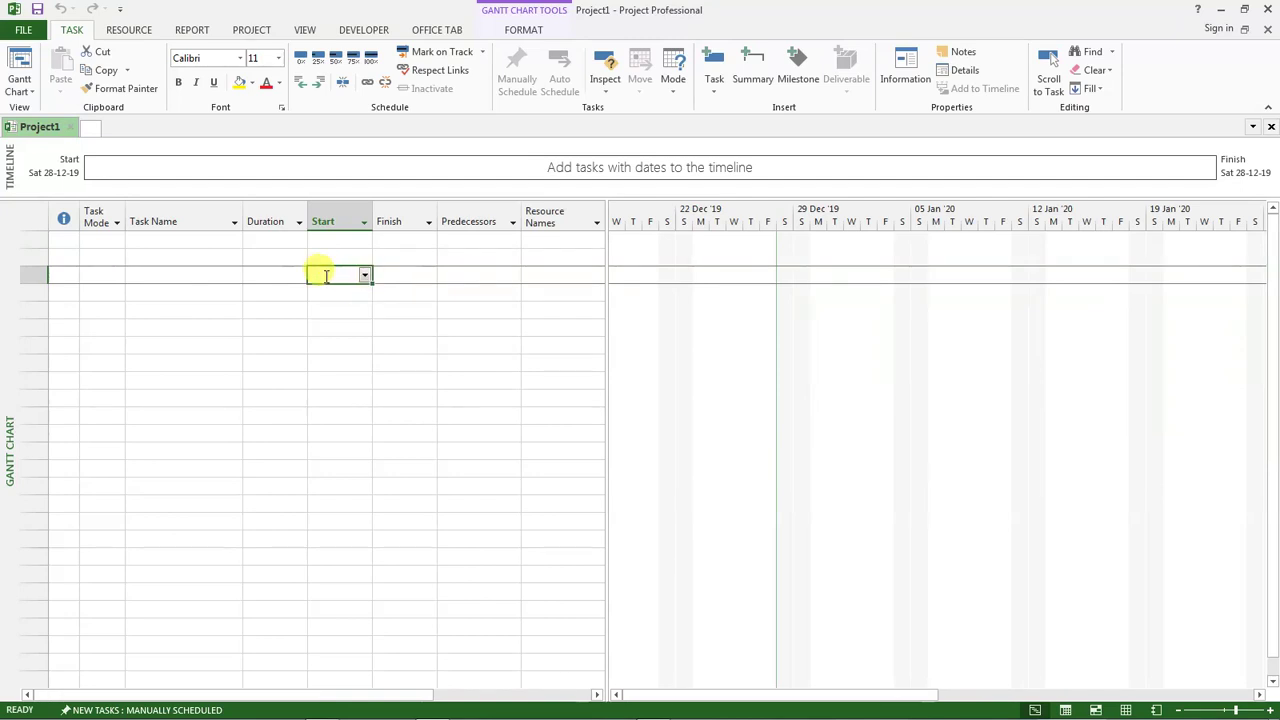
{"action": "left_click", "coordinate": [400, 275]}
{"action": "left_click", "coordinate": [469, 275]}
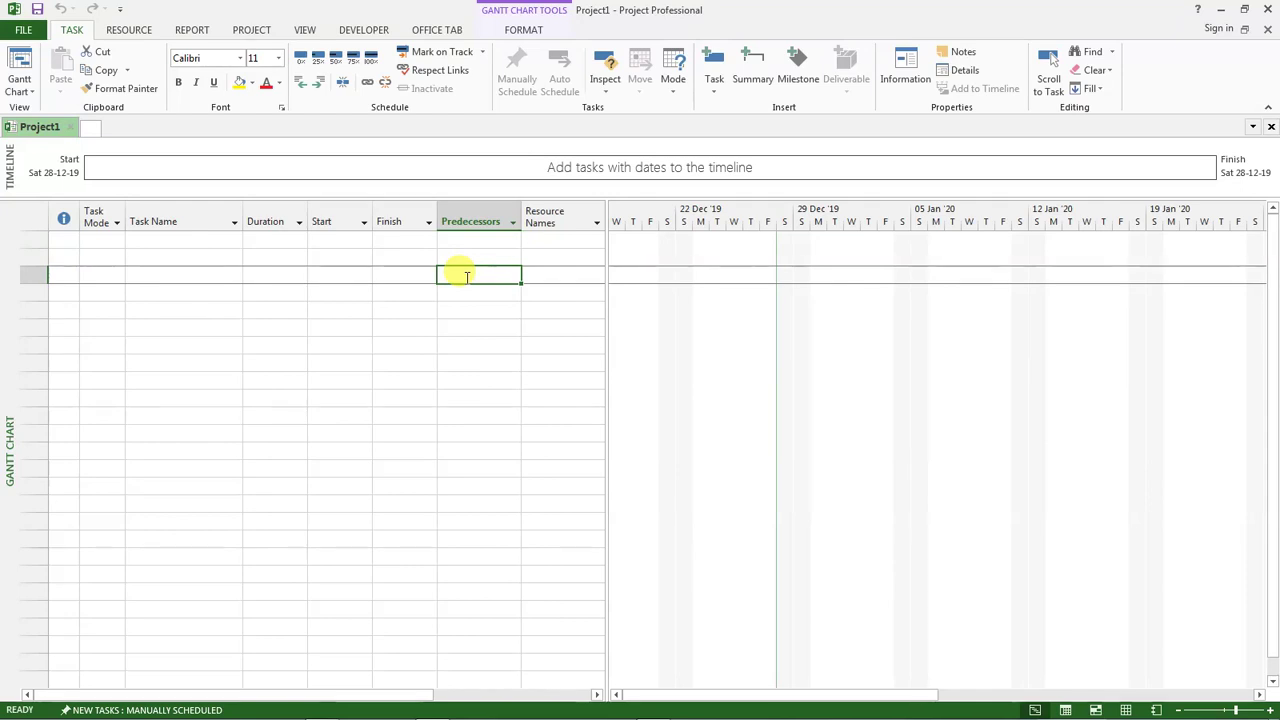
{"action": "left_click", "coordinate": [818, 318]}
{"action": "left_click", "coordinate": [719, 352]}
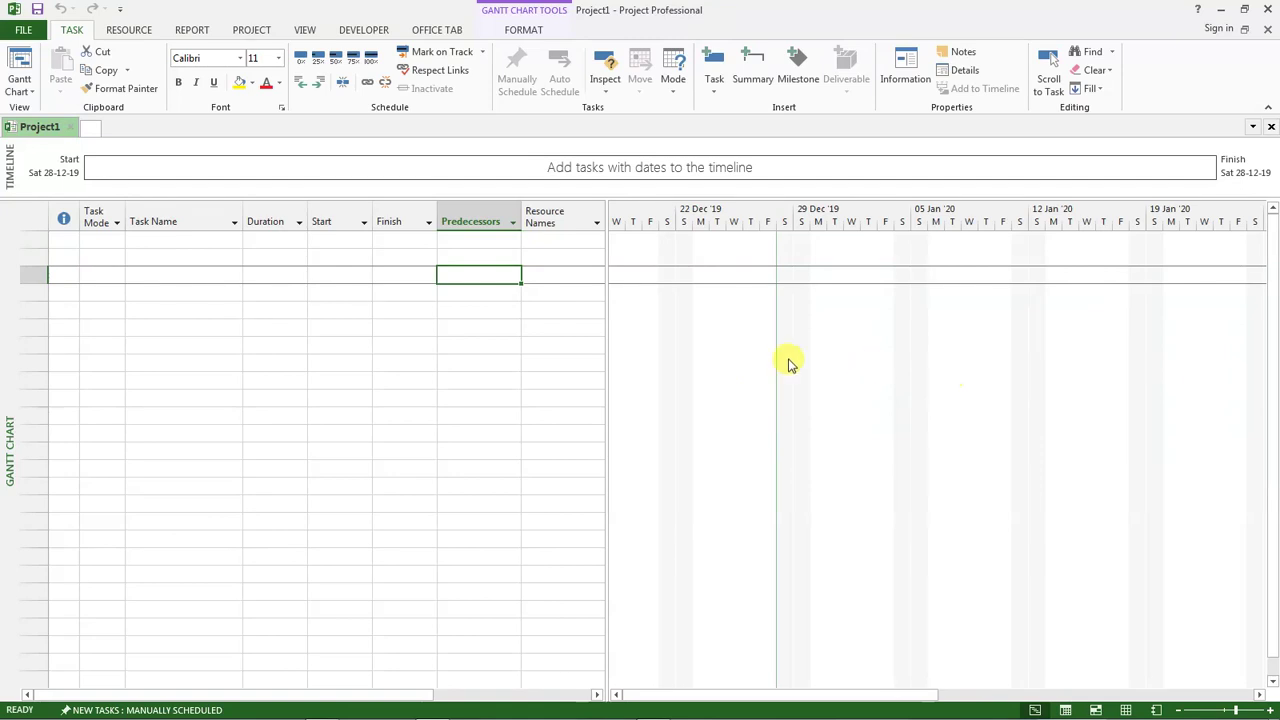
{"action": "left_click", "coordinate": [856, 458]}
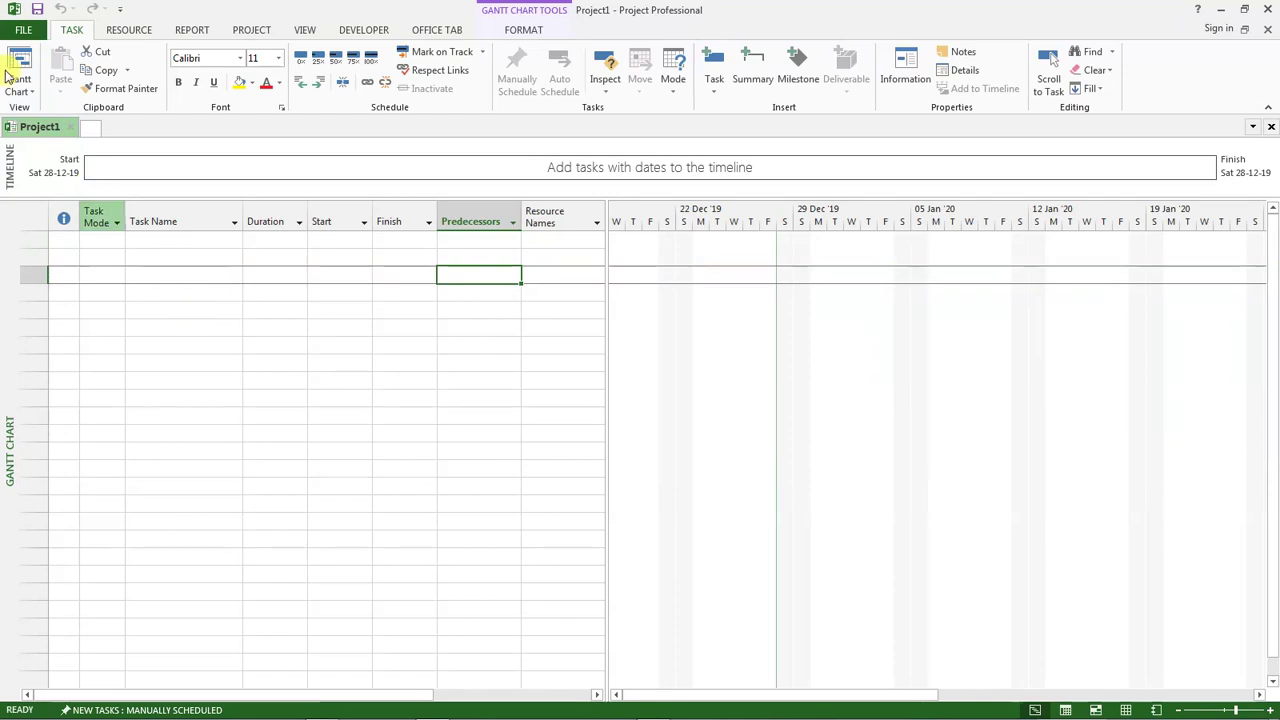
Save the blank project on the F: drive as 'Red Zuma Project' in Project (*.mpp) format.
{"action": "left_click", "coordinate": [22, 30]}
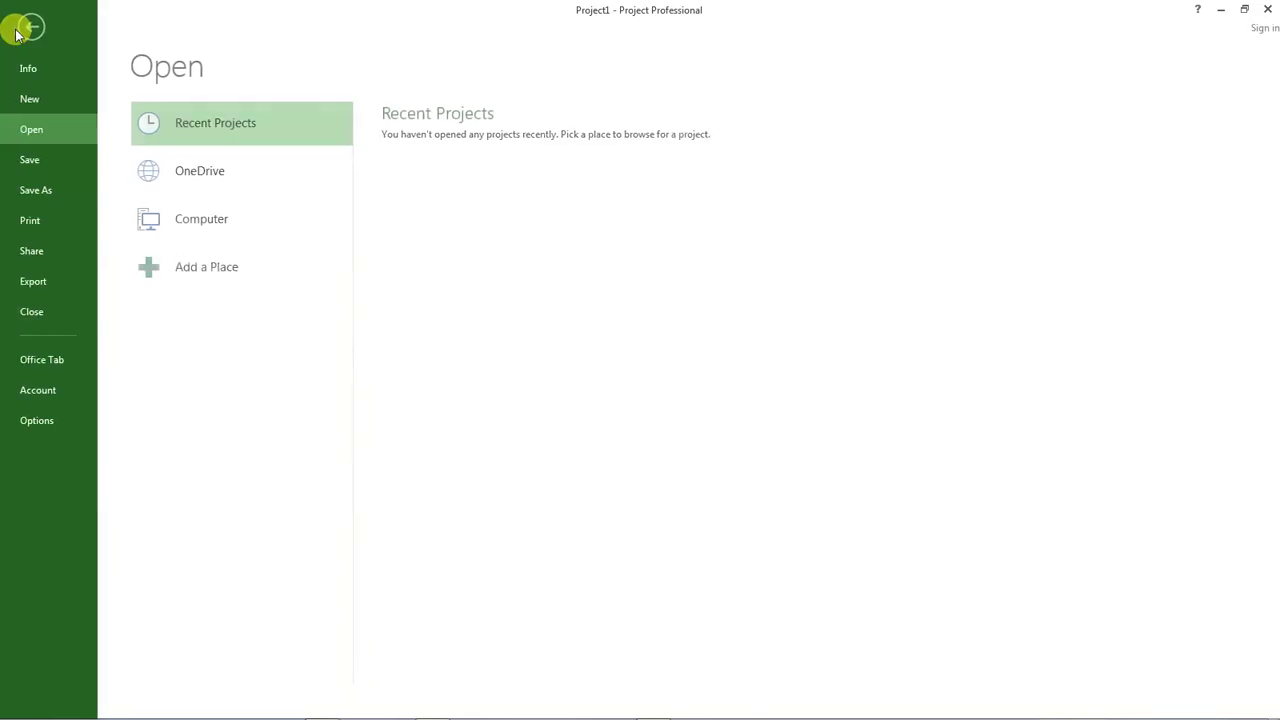
{"action": "left_click", "coordinate": [45, 200]}
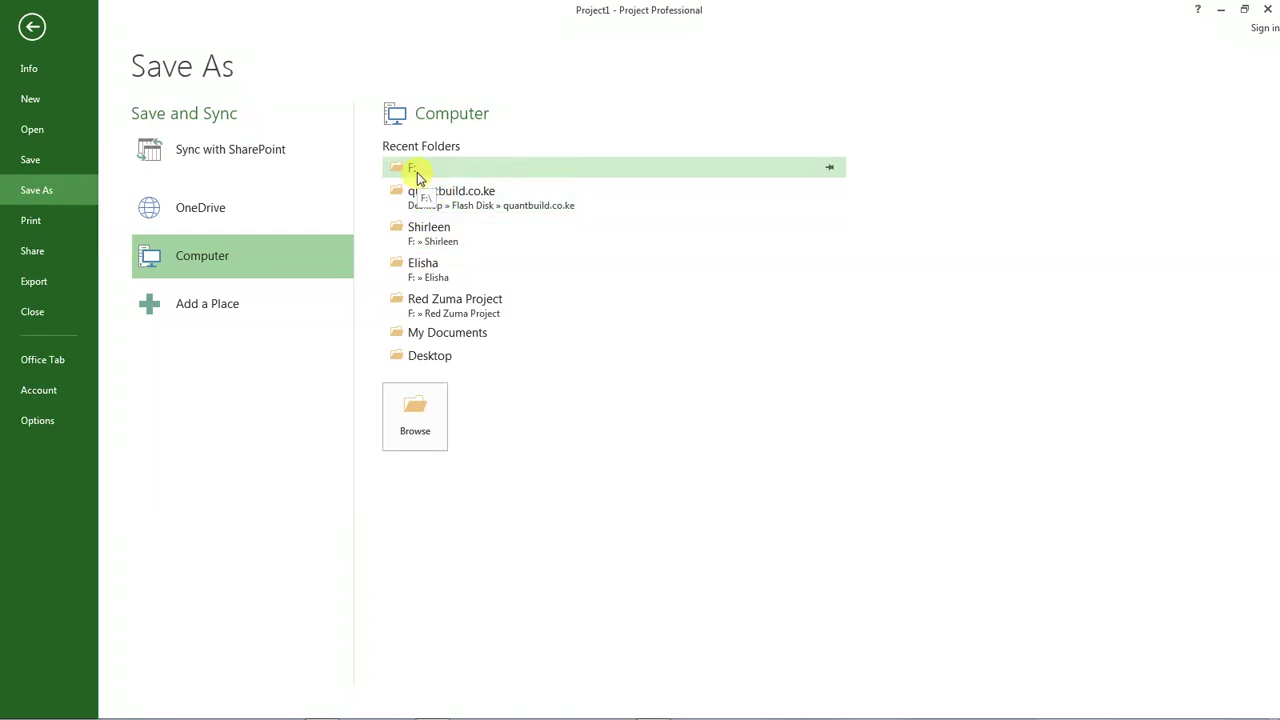
{"action": "left_click", "coordinate": [400, 168]}
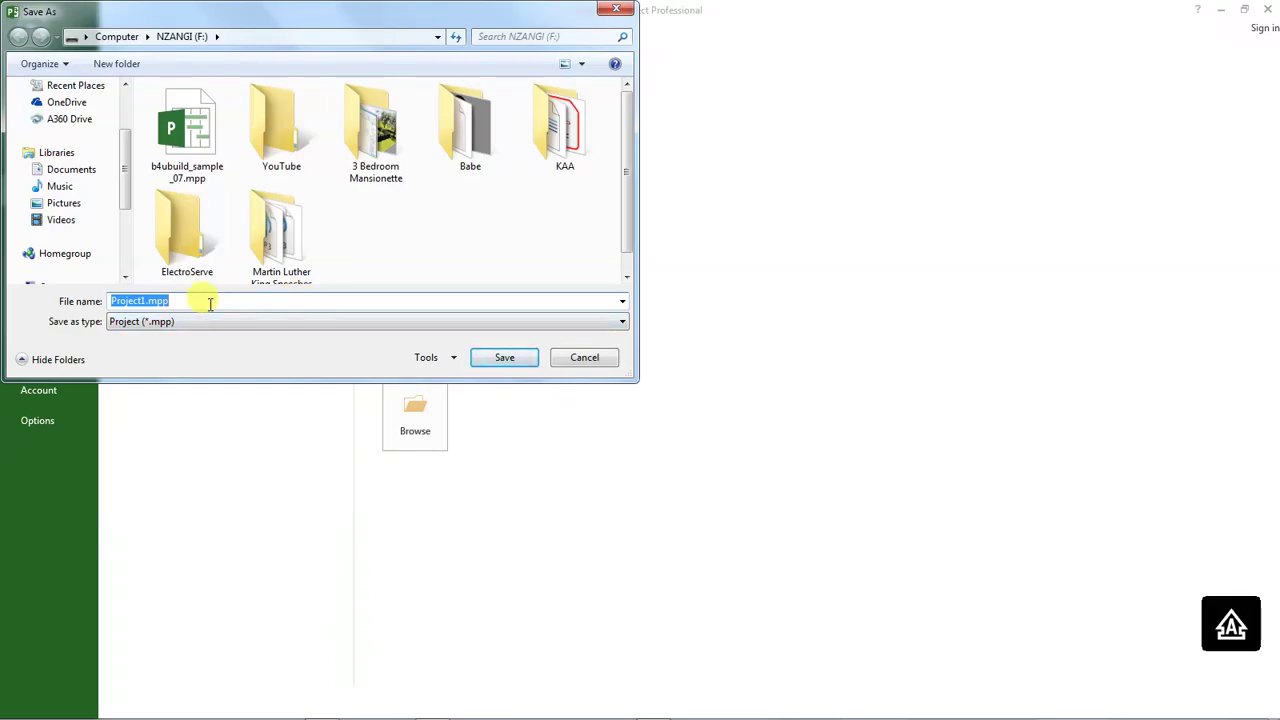
{"action": "type", "text": "Red Zuma"}
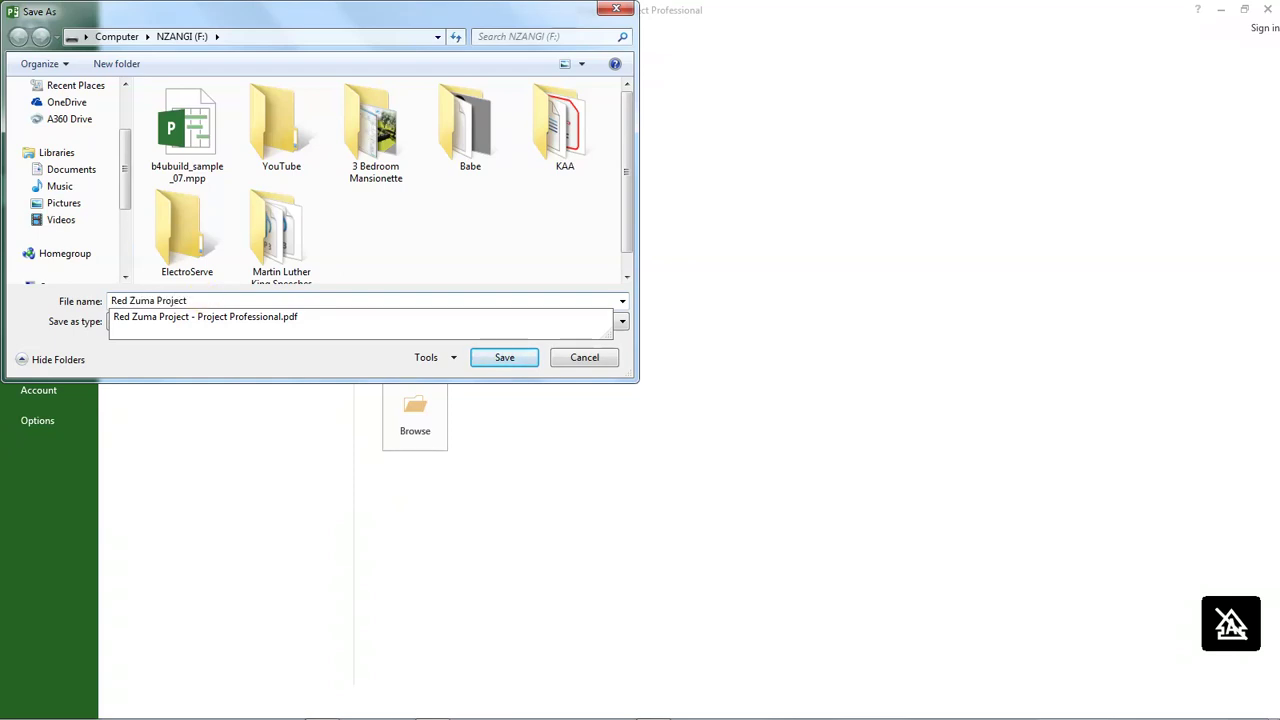
{"action": "left_click", "coordinate": [366, 234]}
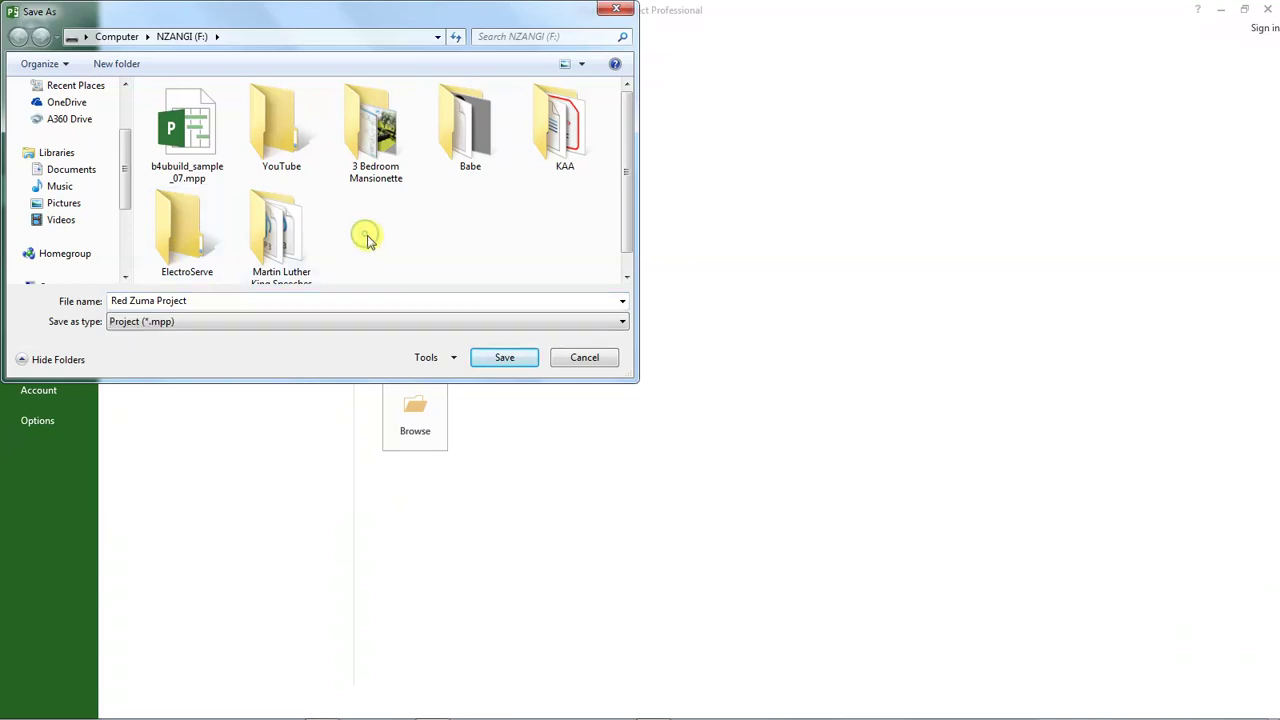
{"action": "left_click", "coordinate": [182, 328]}
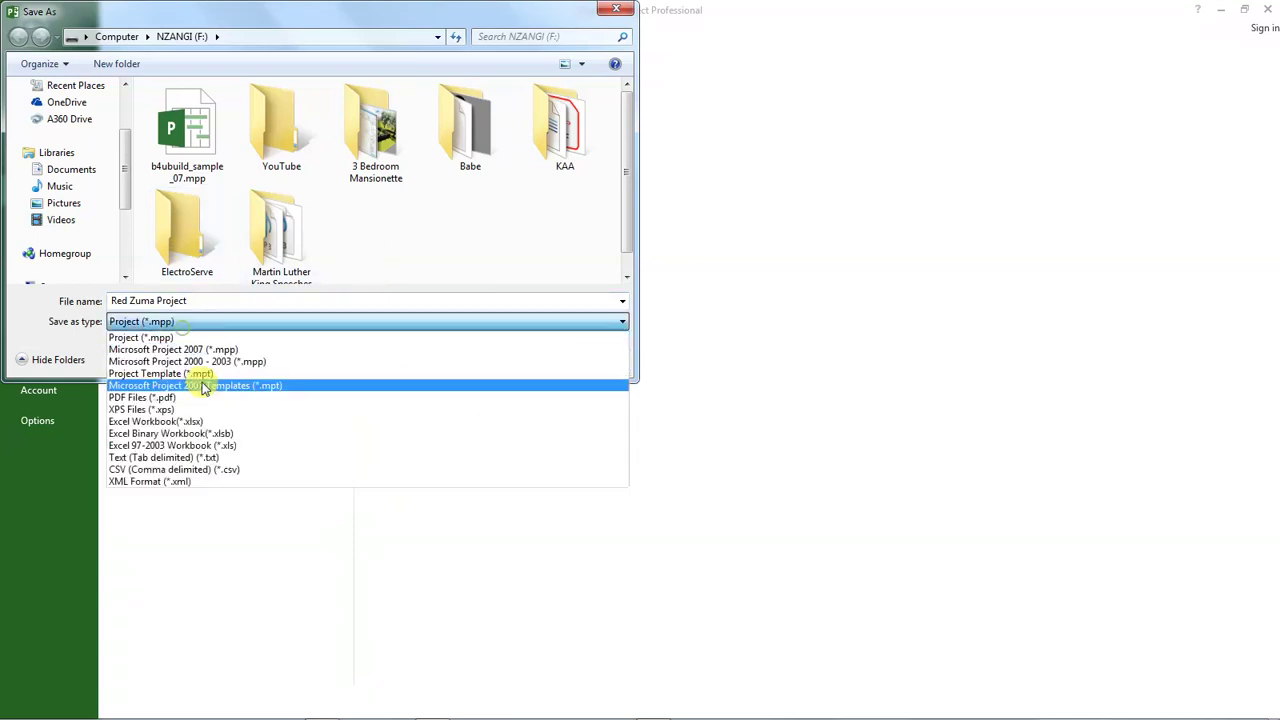
{"action": "left_click", "coordinate": [148, 339]}
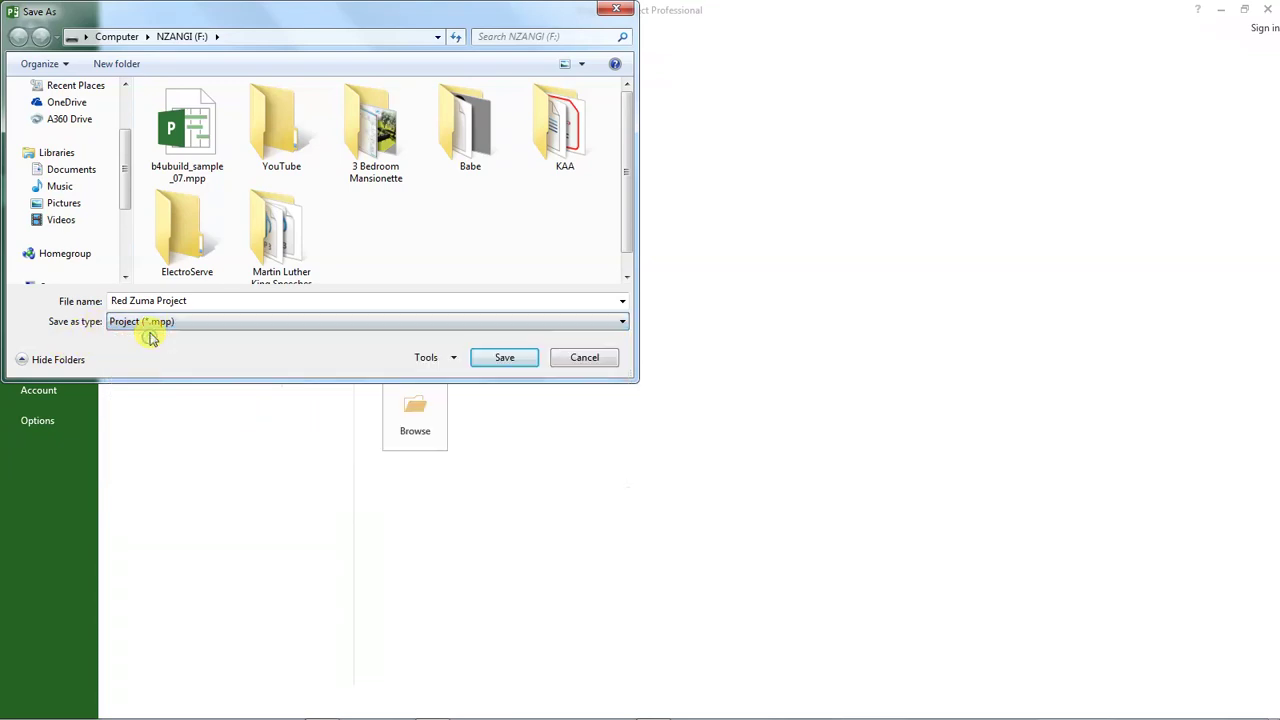
{"action": "left_click", "coordinate": [499, 360]}
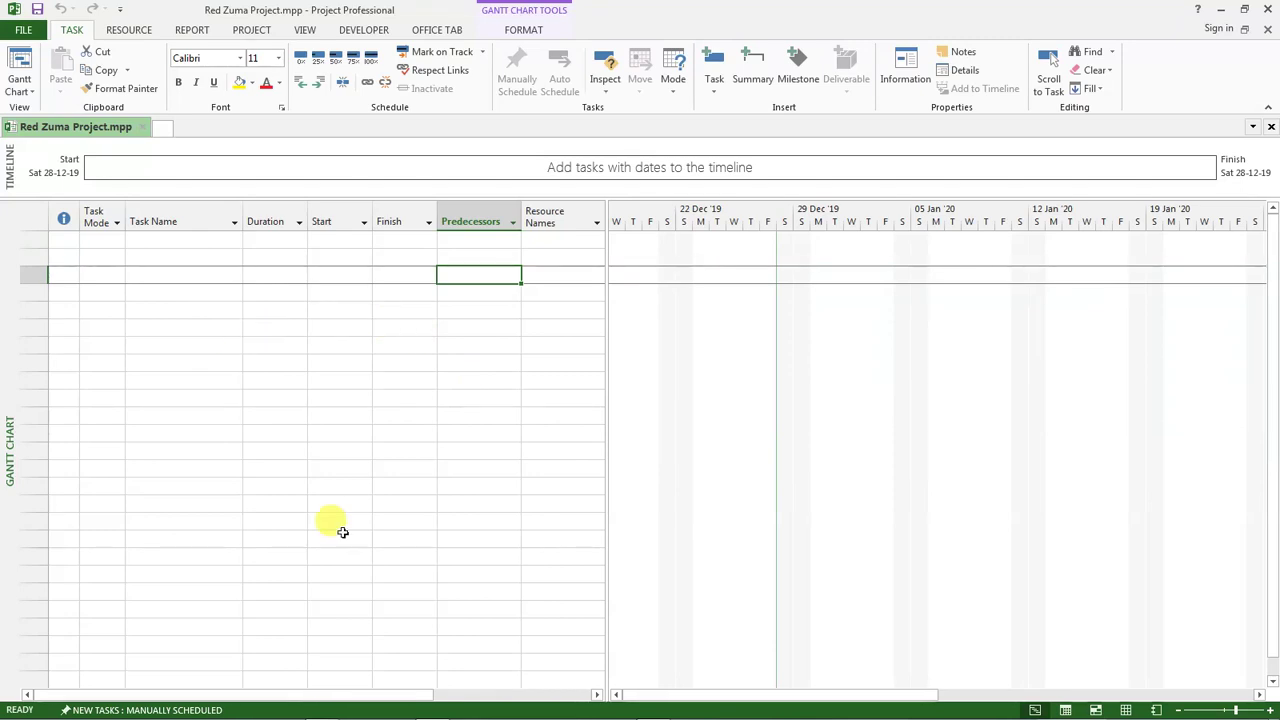
{"action": "mouse_move", "coordinate": [437, 716]}
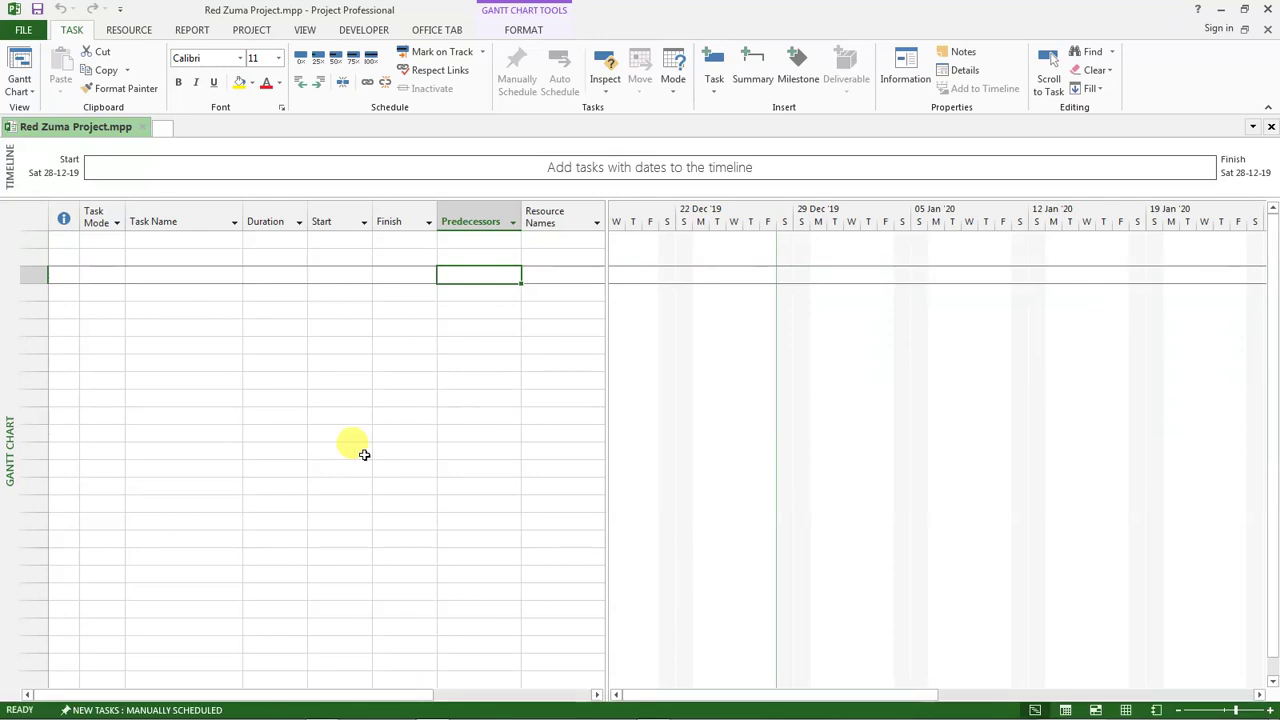
Read the Red Zuma PDF brief's introduction, January 2, 2015 start date and holiday list.
{"action": "left_click", "coordinate": [326, 709]}
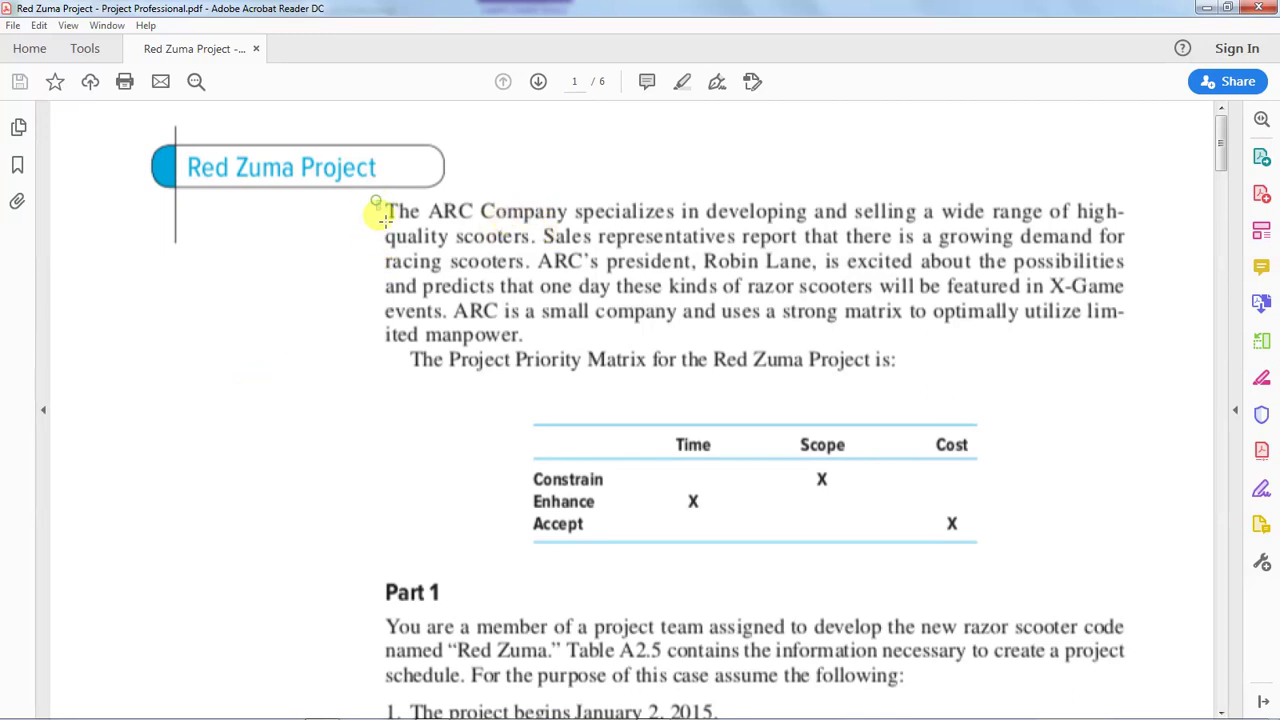
{"action": "left_click_drag", "start_coordinate": [377, 213], "coordinate": [1146, 376]}
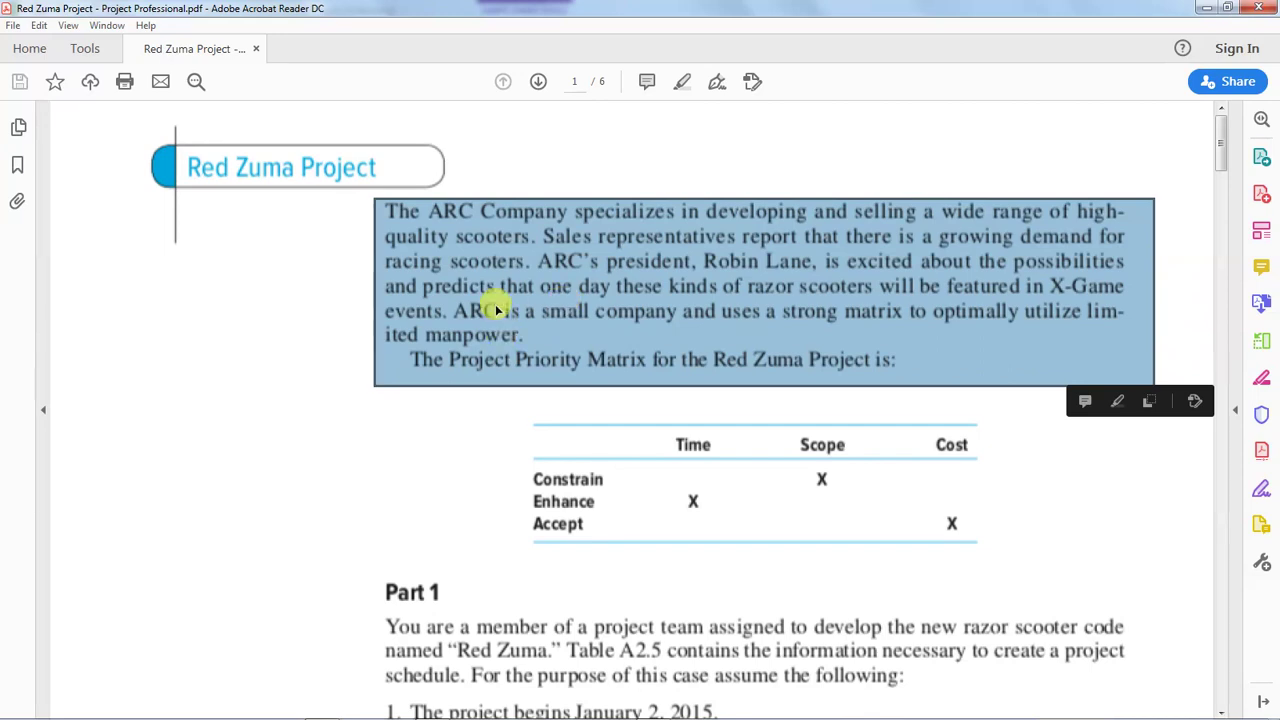
{"action": "scroll", "coordinate": [491, 294], "scroll_direction": "down", "scroll_amount": 3}
{"action": "scroll", "coordinate": [496, 320], "scroll_direction": "down", "scroll_amount": 10}
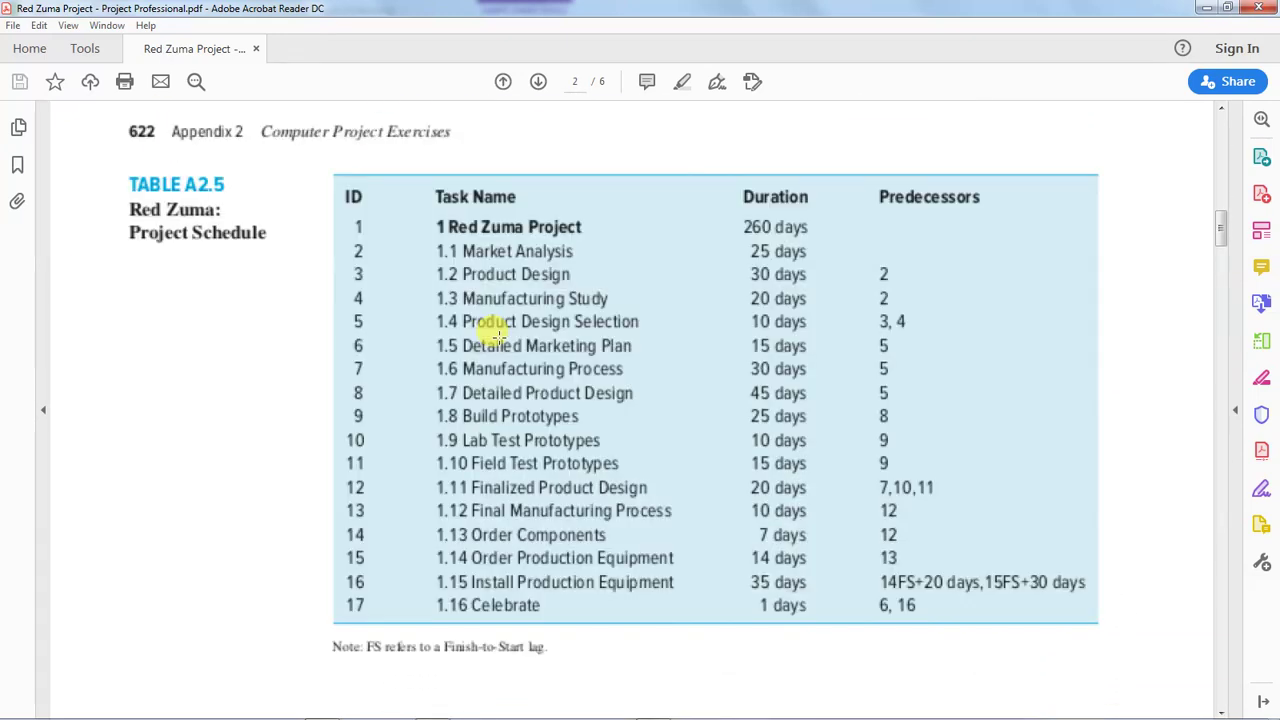
{"action": "scroll", "coordinate": [495, 333], "scroll_direction": "up", "scroll_amount": 10}
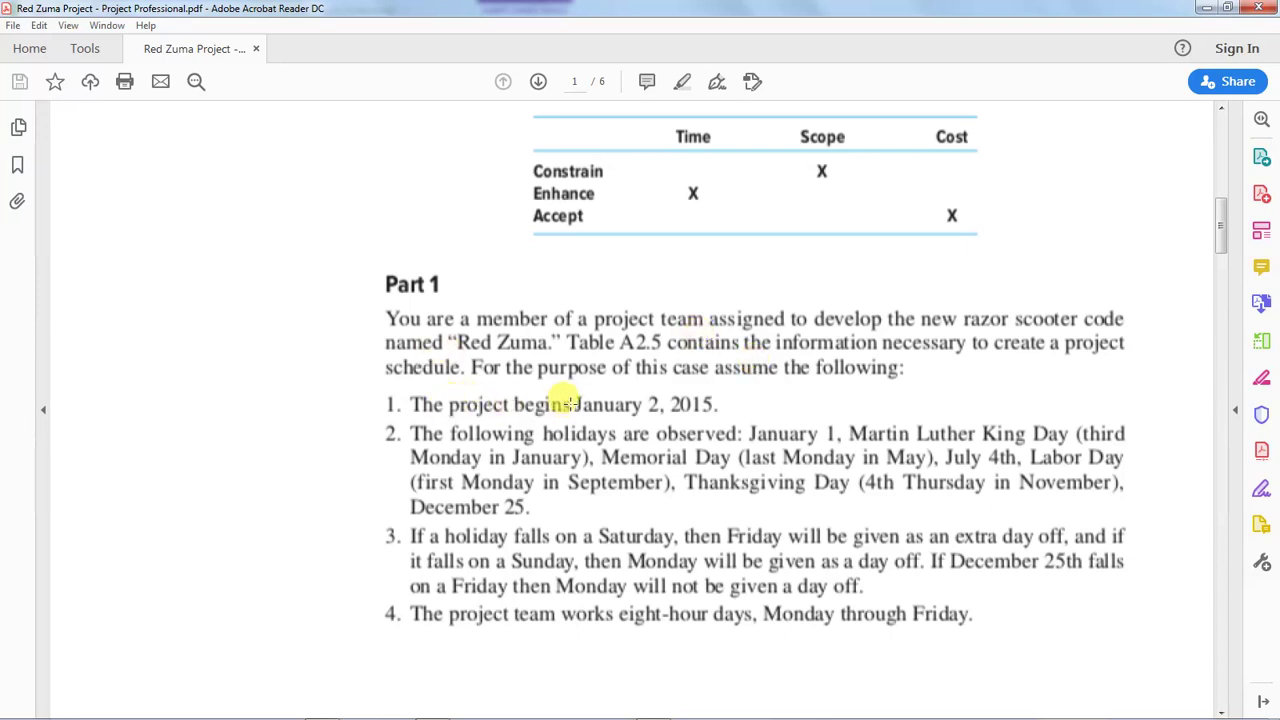
{"action": "left_click_drag", "start_coordinate": [576, 404], "coordinate": [720, 404]}
{"action": "left_click", "coordinate": [665, 476]}
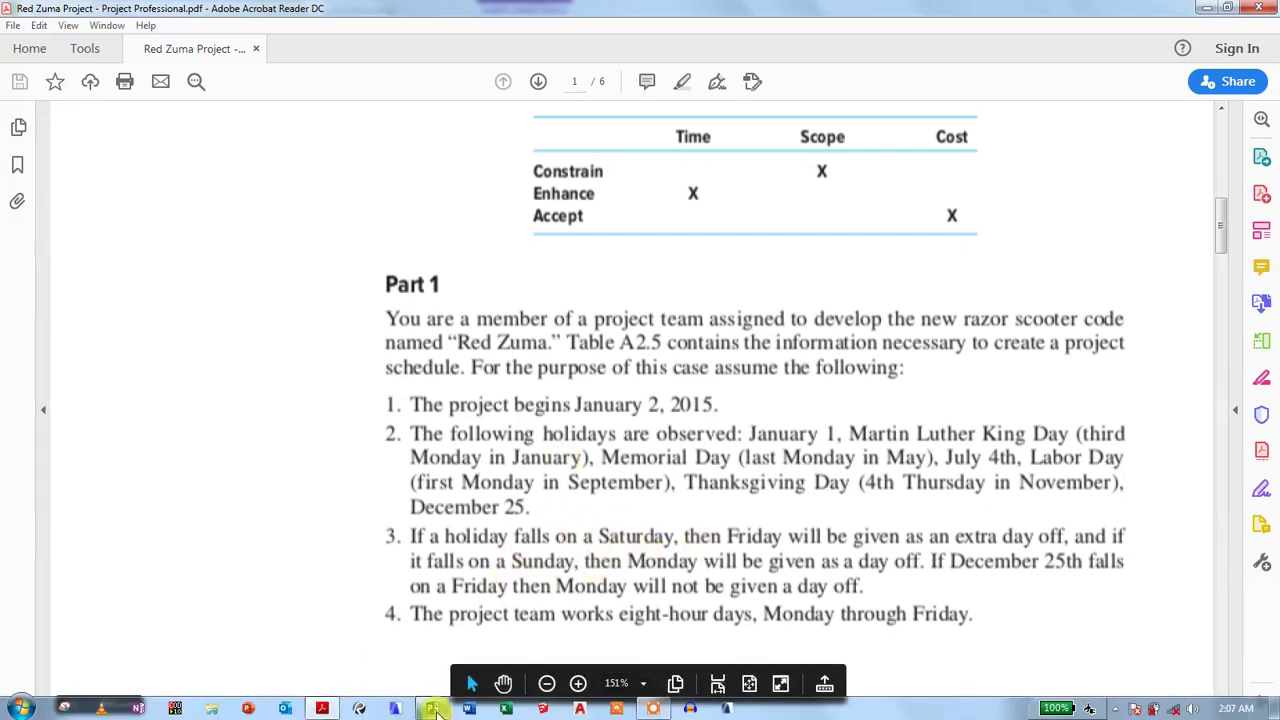
{"action": "left_click", "coordinate": [433, 709]}
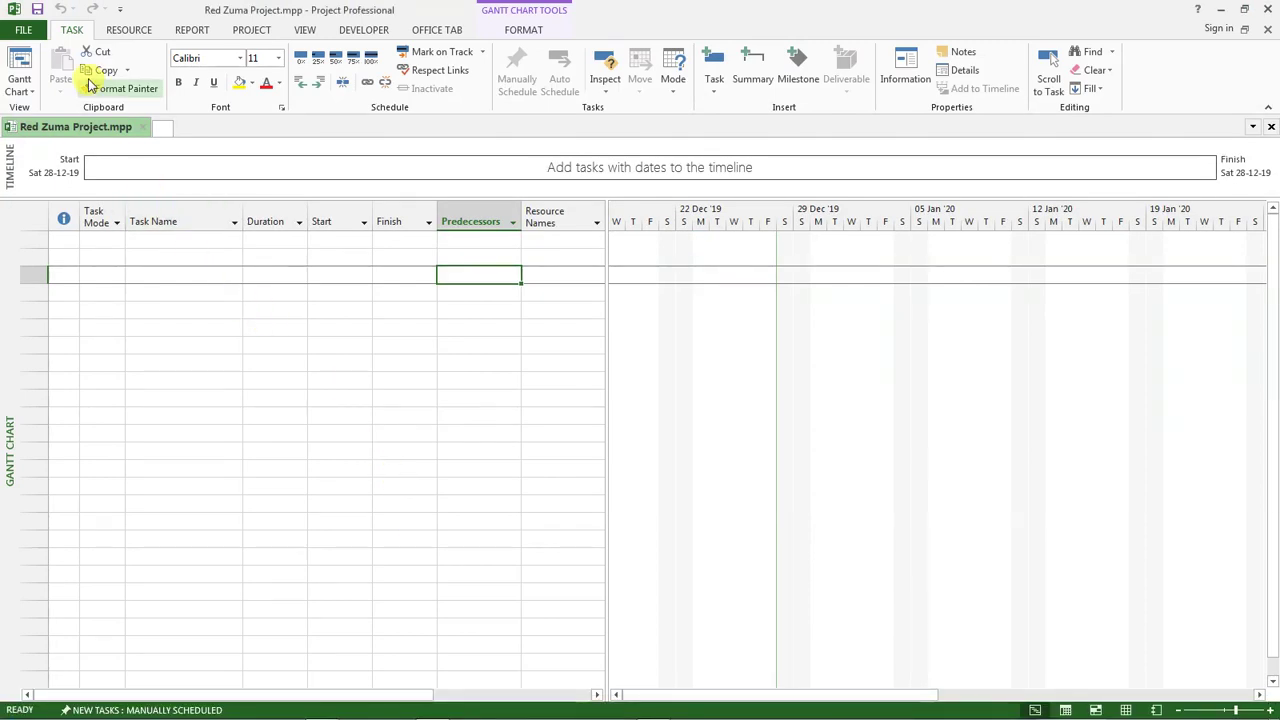
Open Change Working Time from the Project tab and review the calendar list, keeping Standard.
{"action": "left_click", "coordinate": [125, 30]}
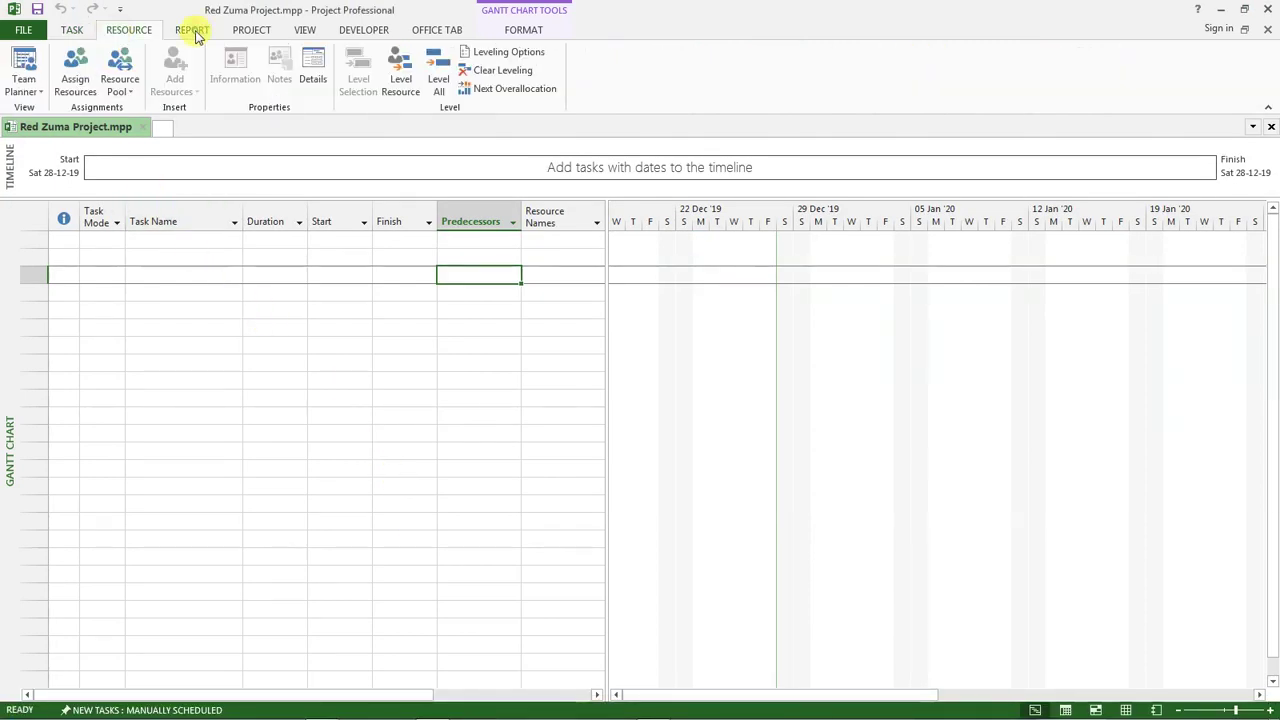
{"action": "left_click", "coordinate": [194, 31]}
{"action": "left_click", "coordinate": [251, 30]}
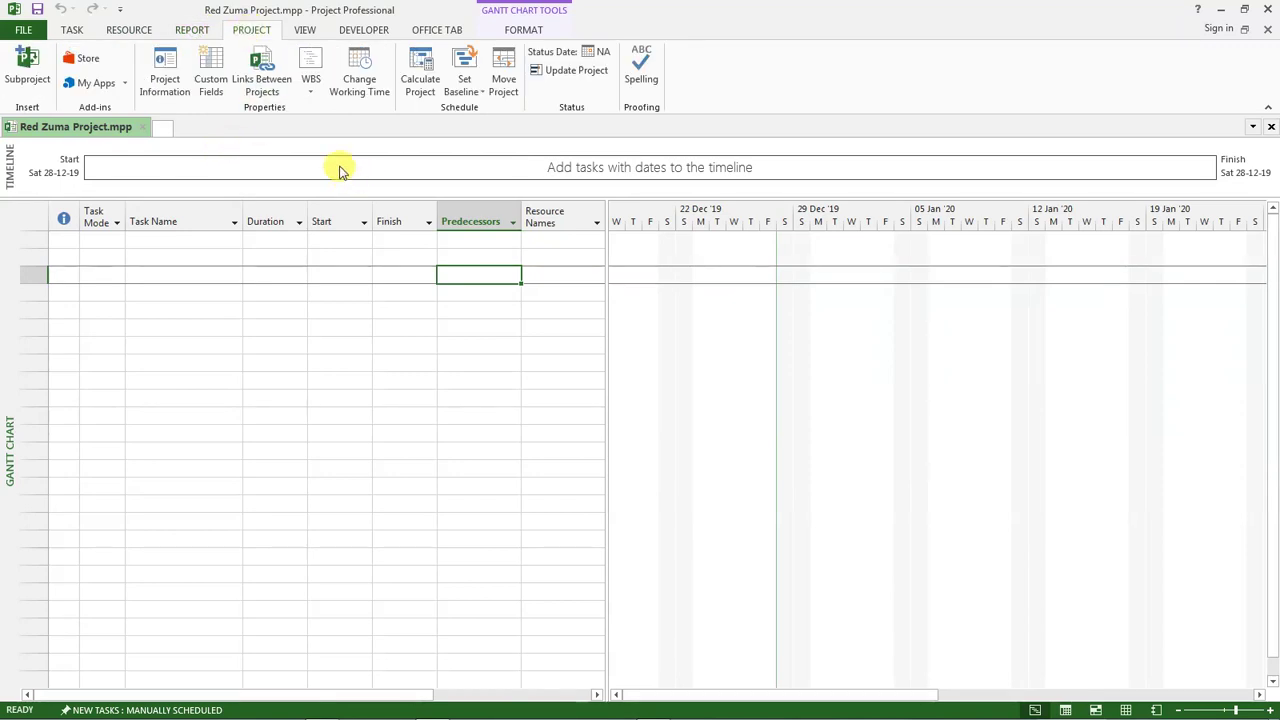
{"action": "left_click", "coordinate": [355, 80]}
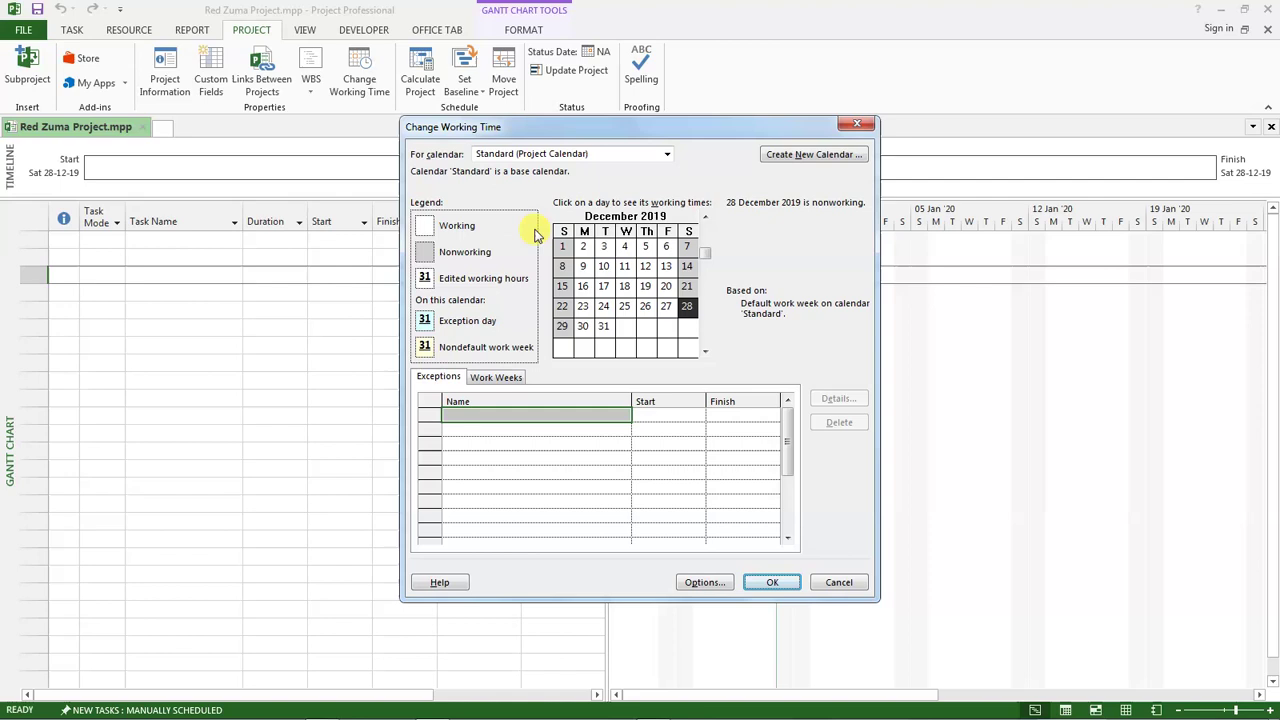
{"action": "left_click", "coordinate": [665, 155]}
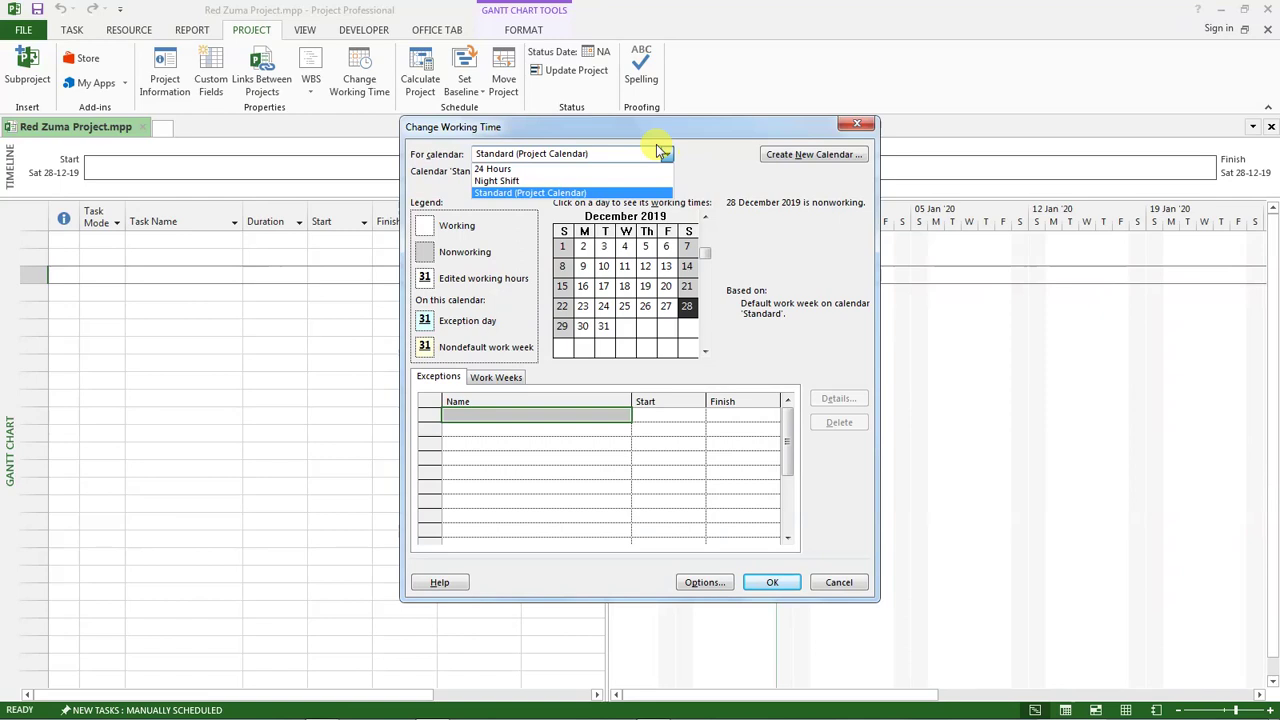
{"action": "left_click", "coordinate": [727, 147]}
Create a base calendar 'Red Zuma Project Calendar' as a copy of Standard.
{"action": "left_click", "coordinate": [783, 158]}
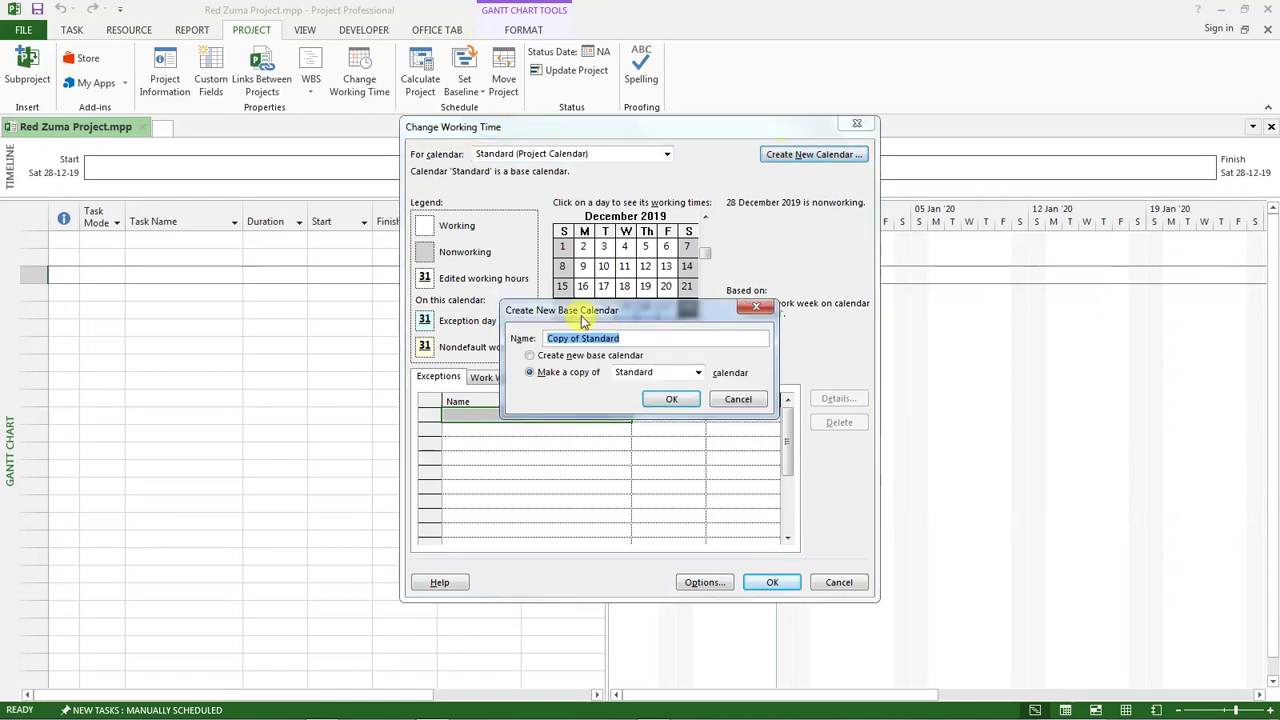
{"action": "left_click", "coordinate": [530, 373]}
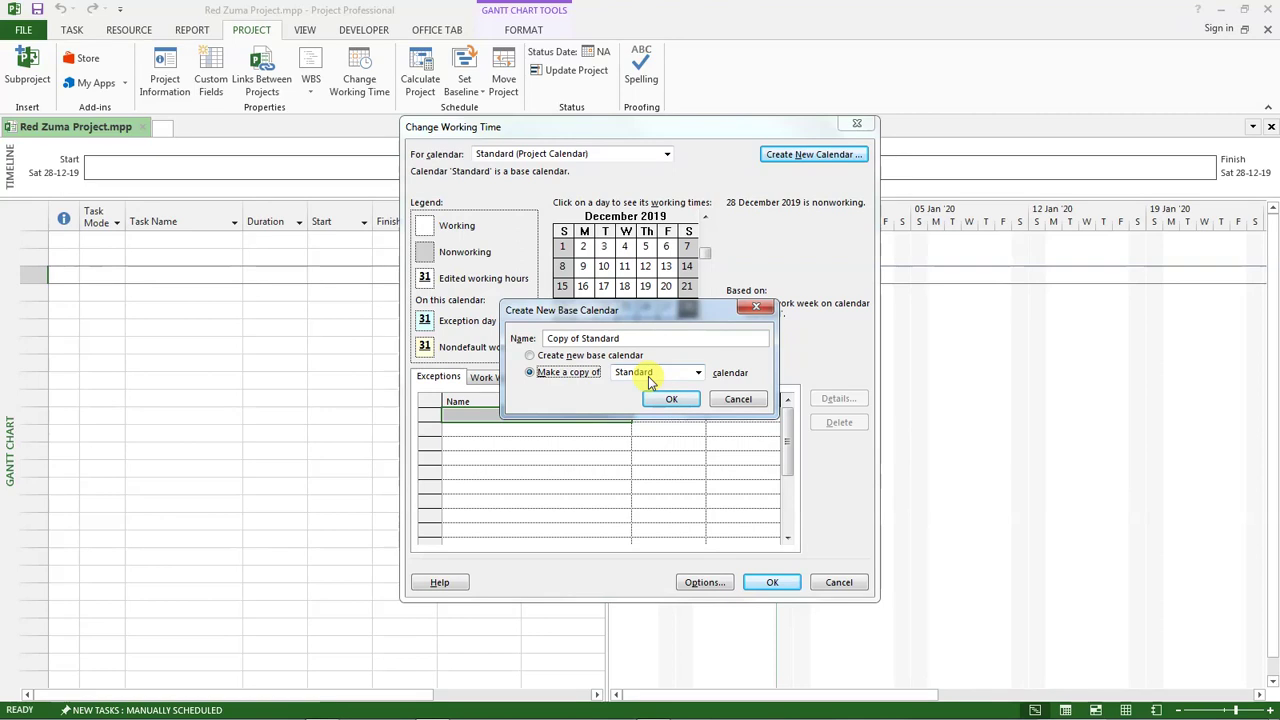
{"action": "left_click_drag", "start_coordinate": [628, 339], "coordinate": [527, 336]}
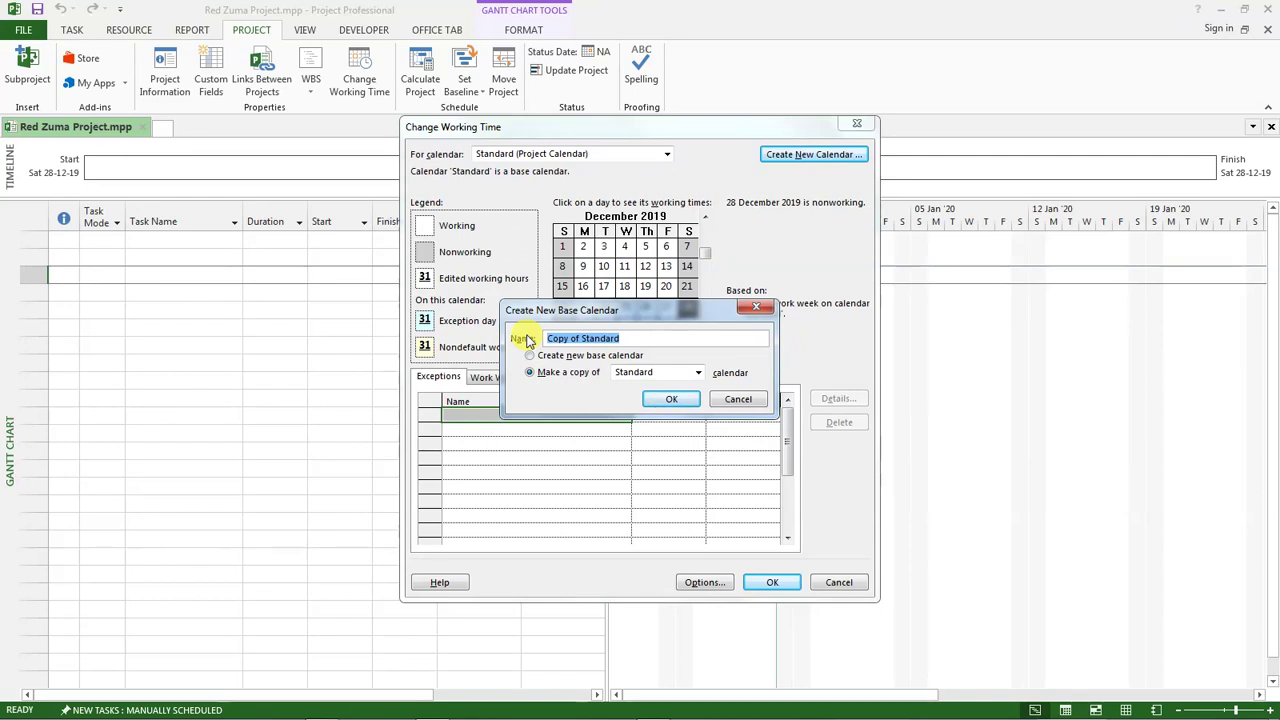
{"action": "type", "text": "Red "}
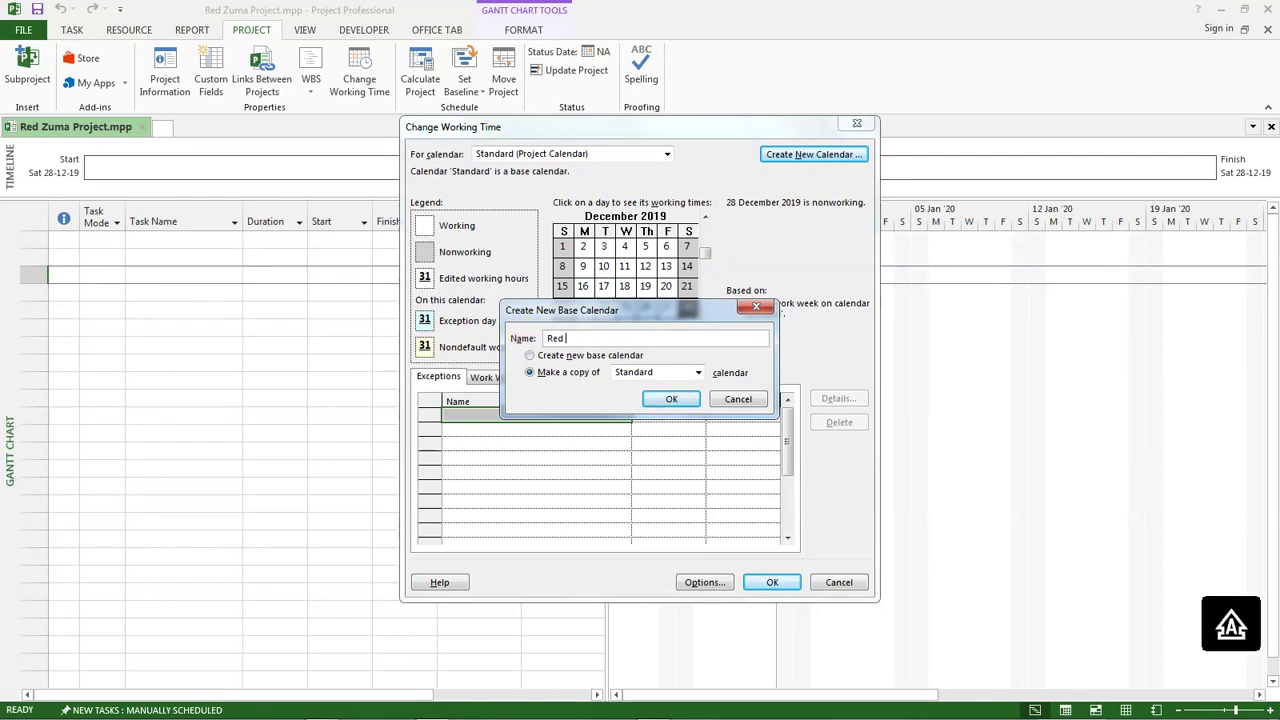
{"action": "type", "text": "Zuma Project Calendar"}
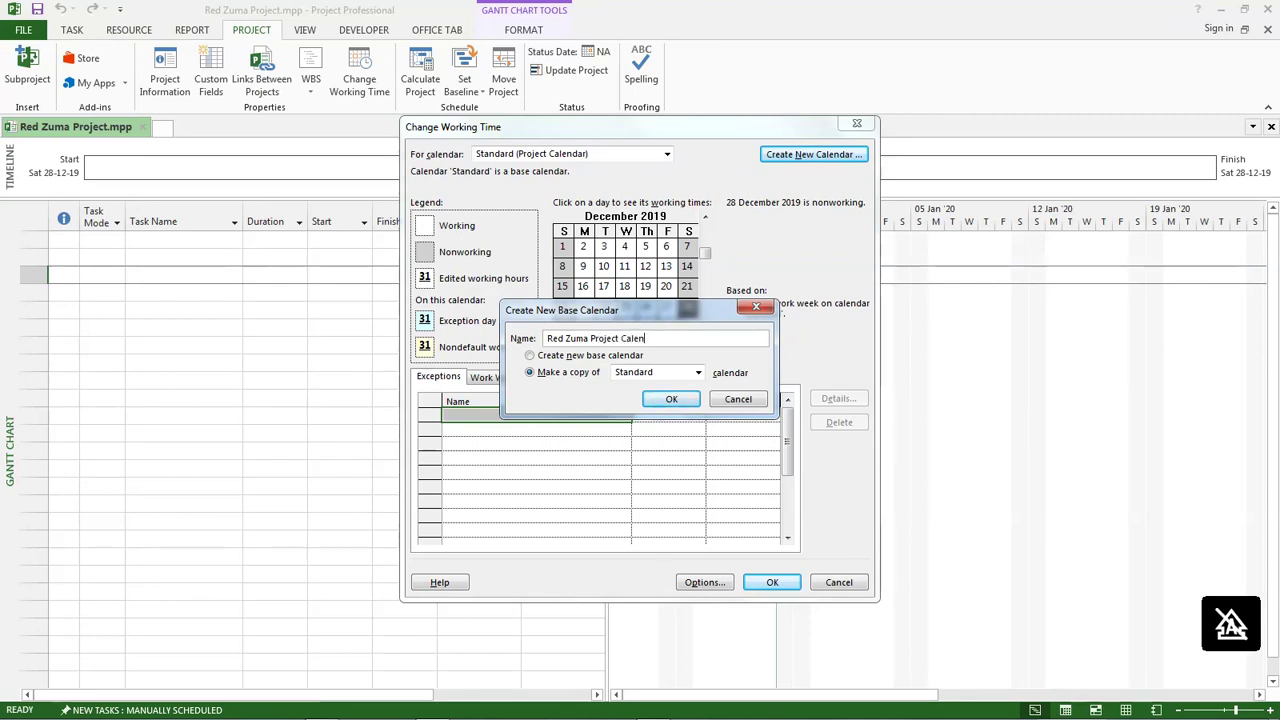
{"action": "left_click", "coordinate": [670, 399]}
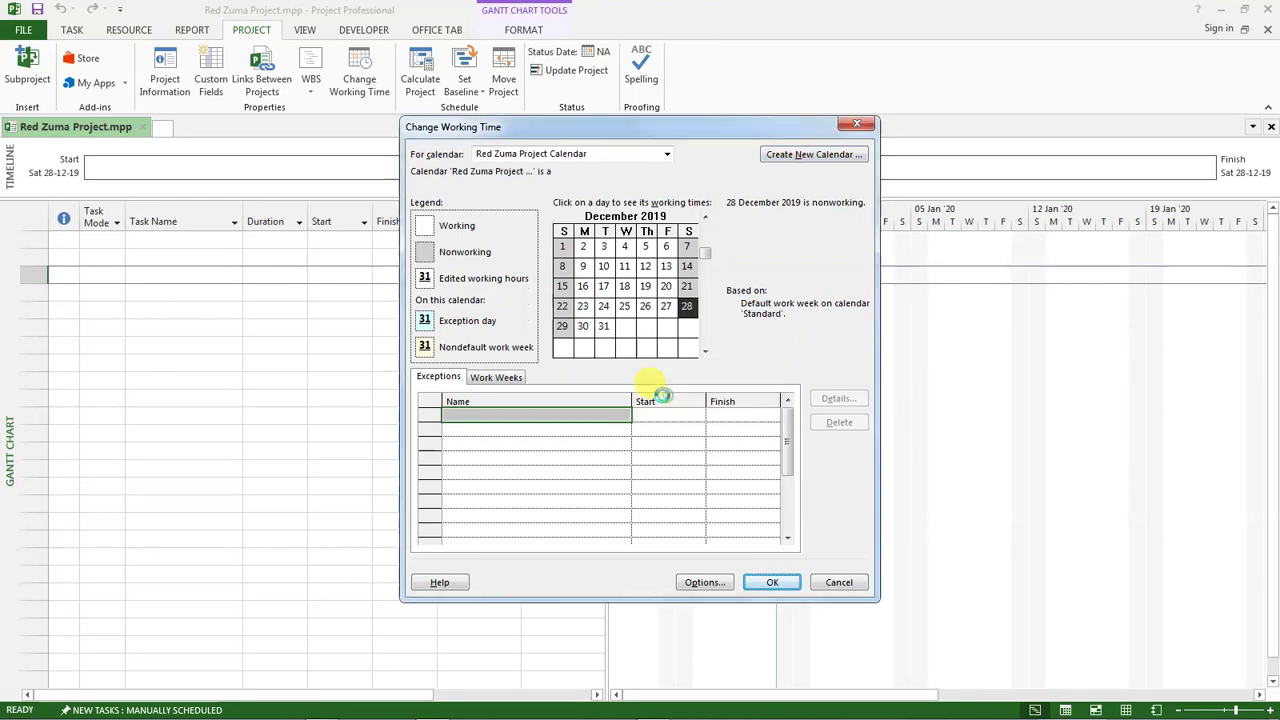
{"action": "left_click", "coordinate": [770, 582]}
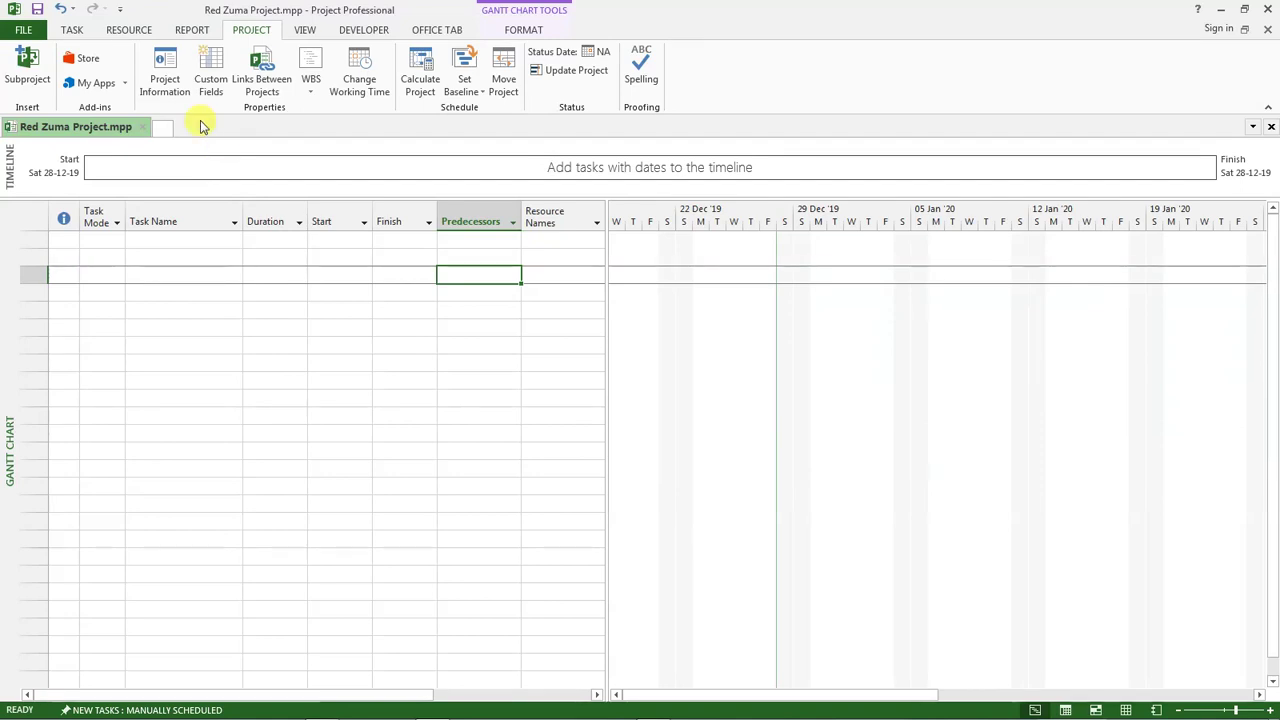
In Project Information, choose Red Zuma Project Calendar as the project calendar.
{"action": "left_click", "coordinate": [167, 76]}
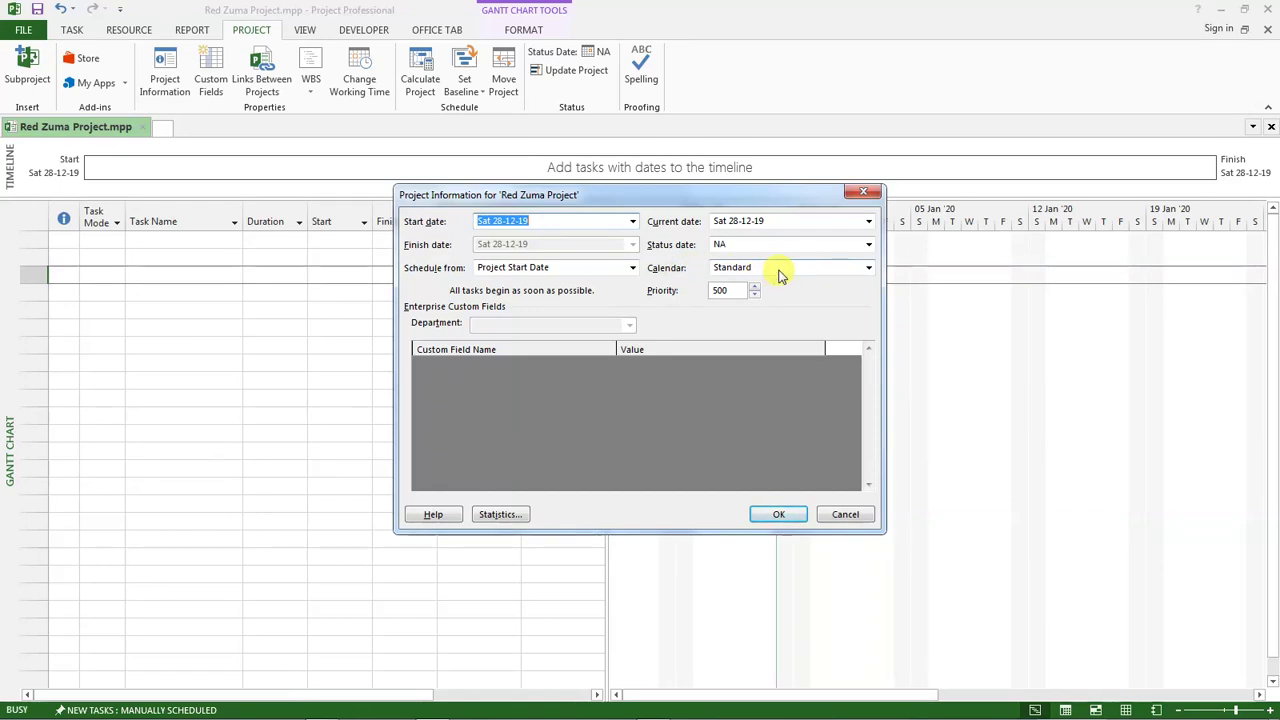
{"action": "left_click", "coordinate": [780, 275]}
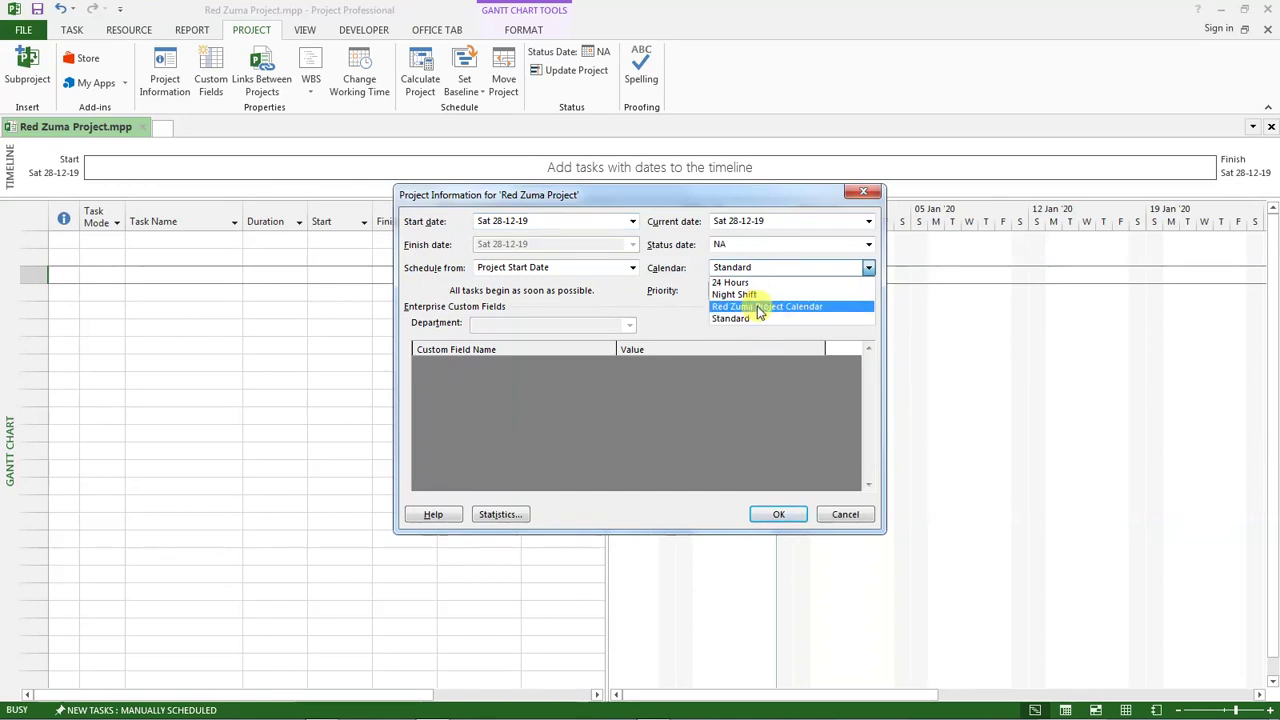
{"action": "left_click", "coordinate": [757, 306]}
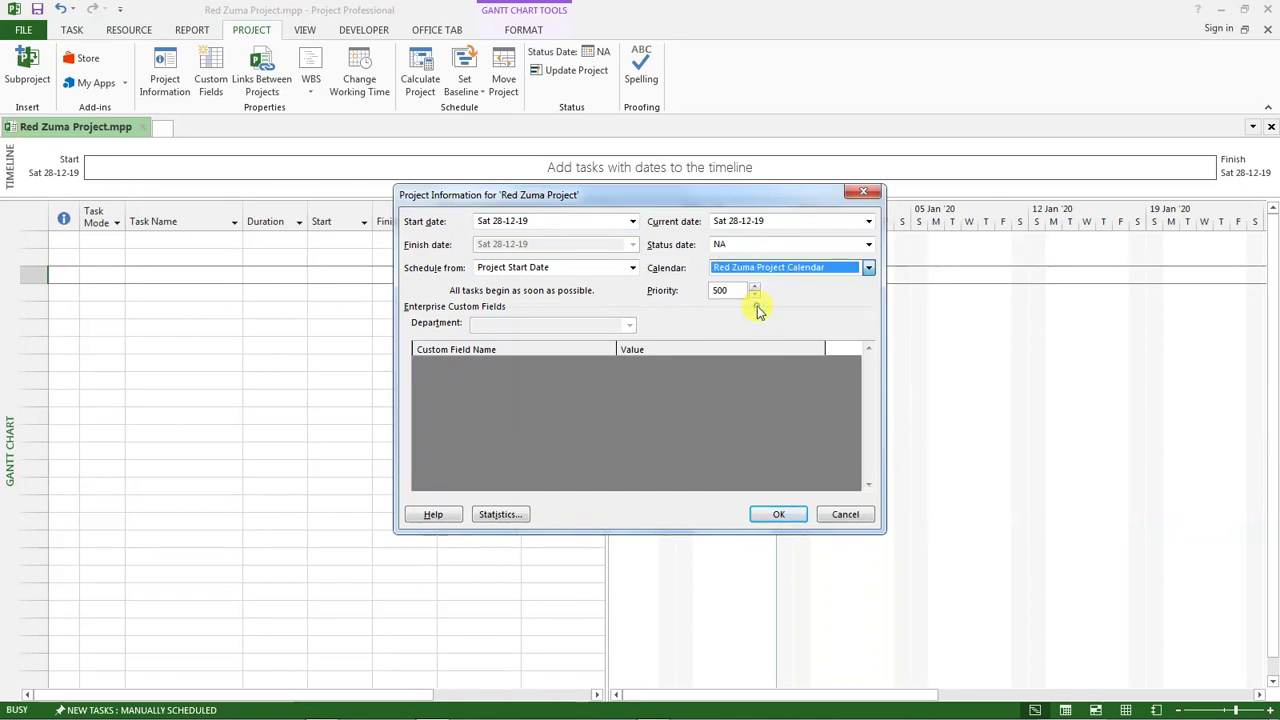
{"action": "left_click", "coordinate": [774, 516]}
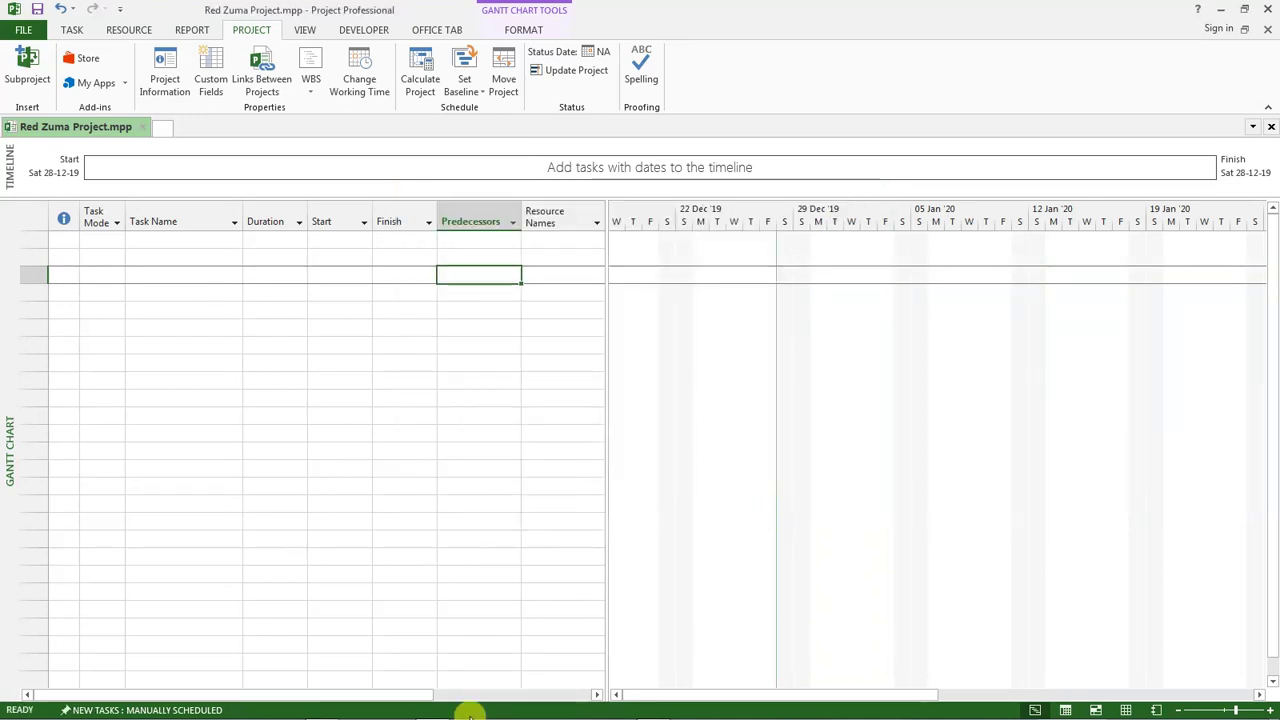
{"action": "left_click", "coordinate": [322, 711]}
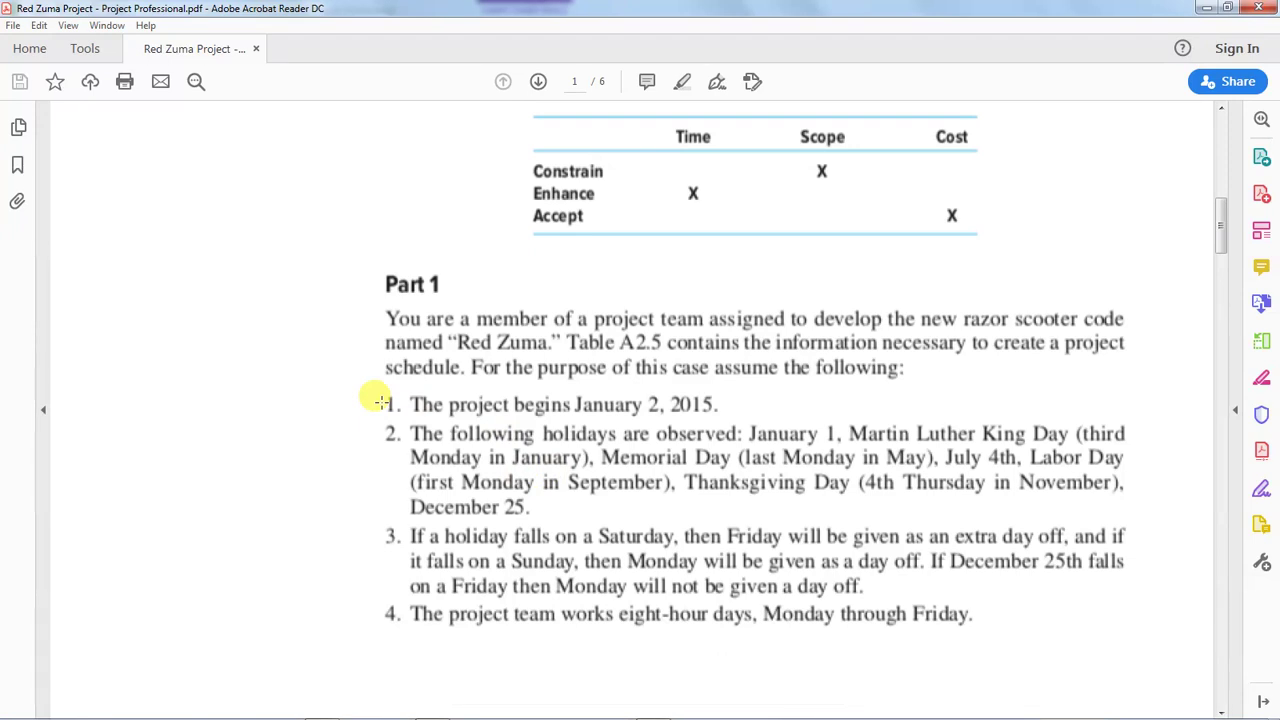
{"action": "mouse_move", "coordinate": [505, 709]}
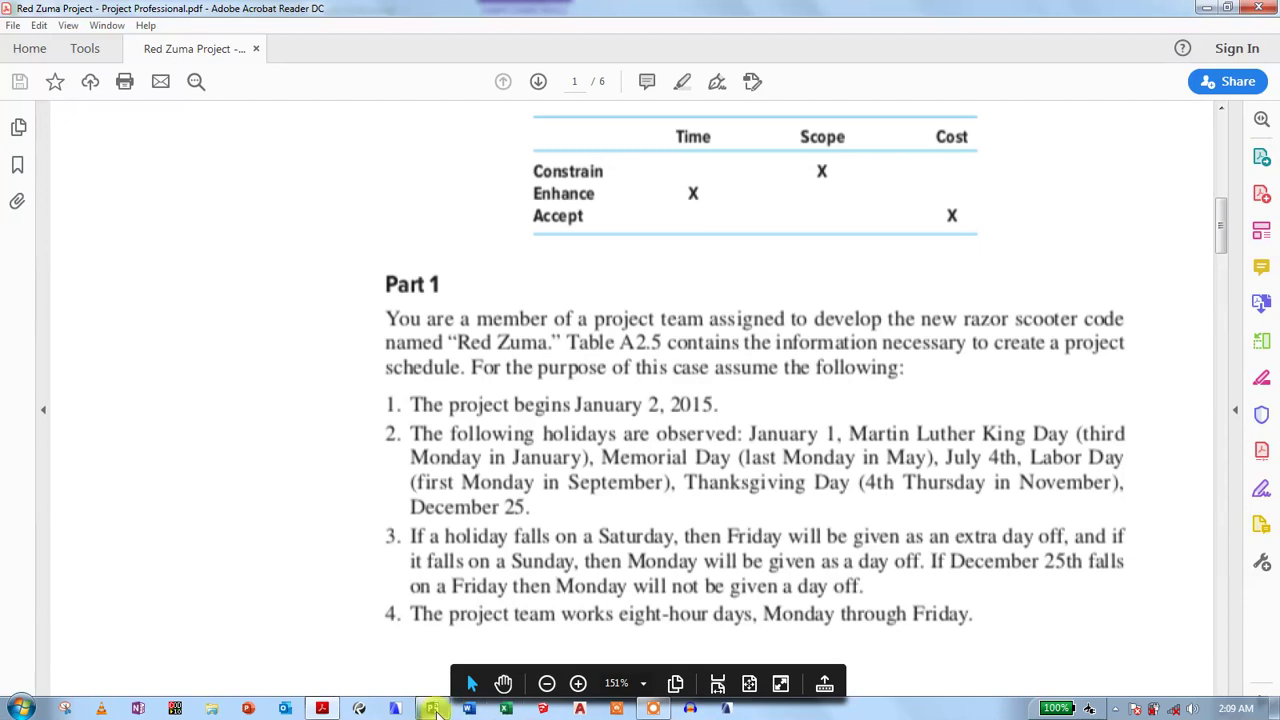
{"action": "left_click", "coordinate": [436, 709]}
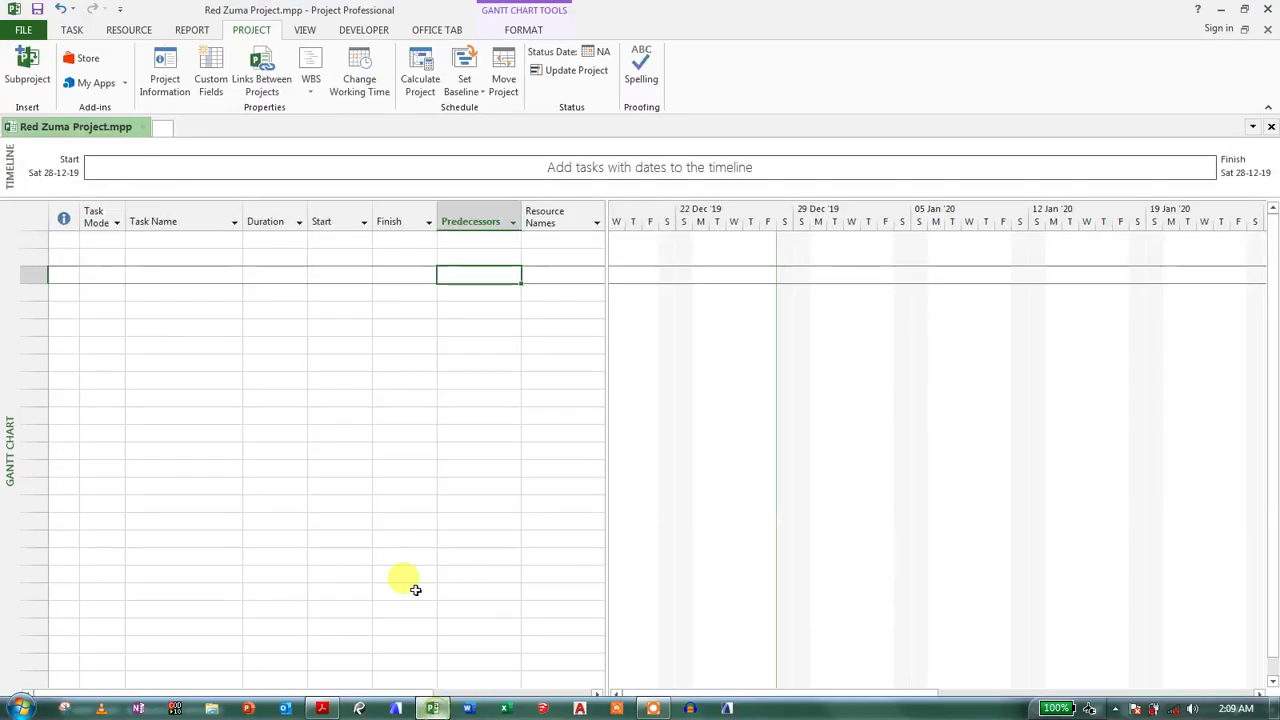
In Project Information, page the Start date picker back toward January 2015.
{"action": "left_click", "coordinate": [158, 90]}
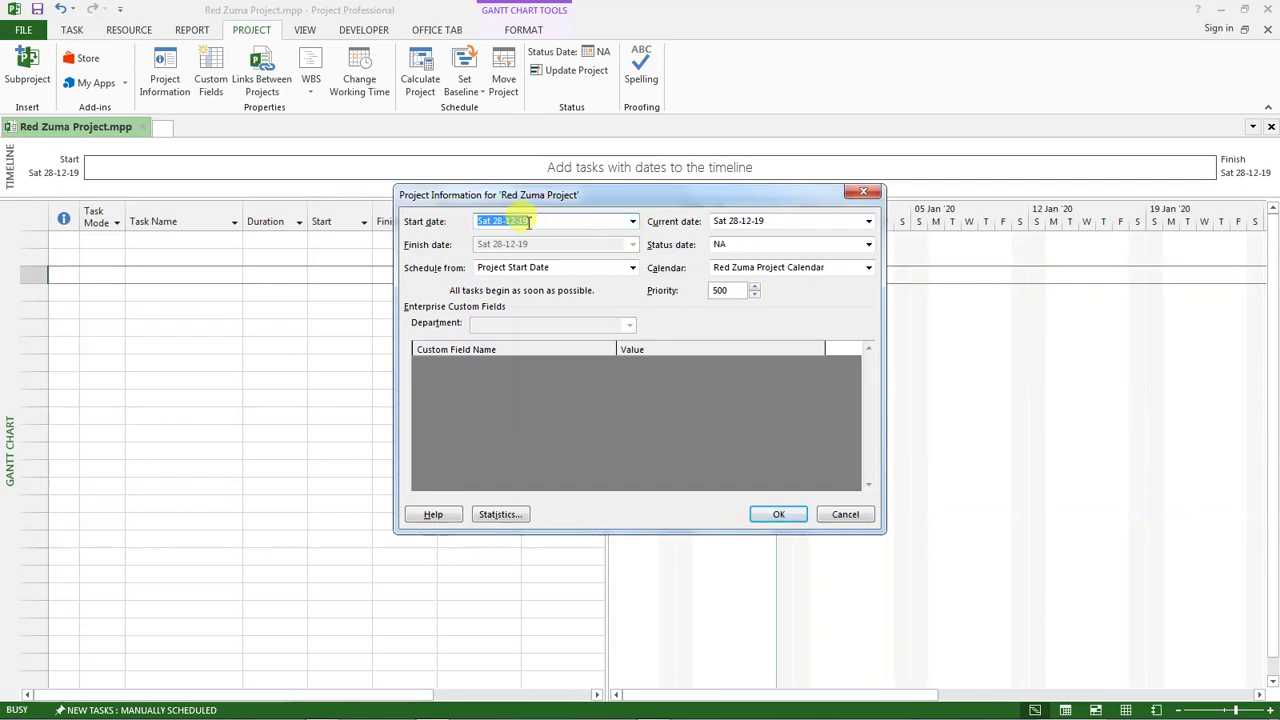
{"action": "left_click", "coordinate": [632, 222]}
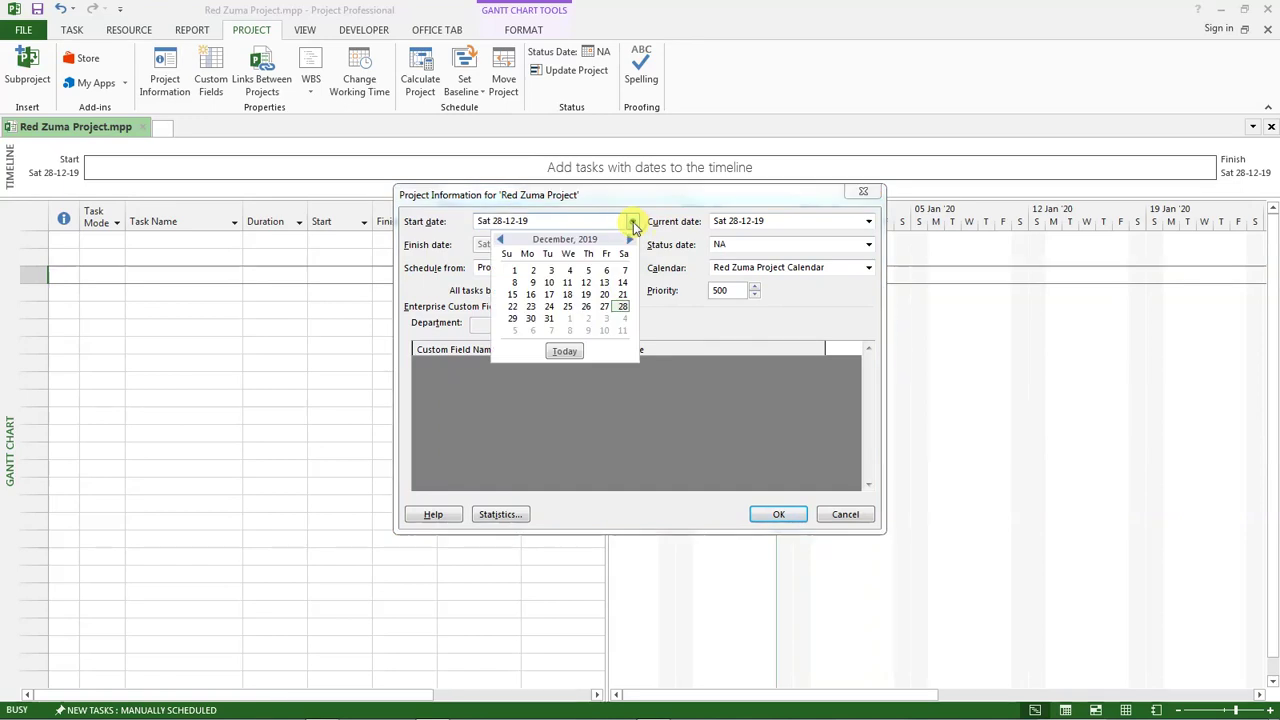
{"action": "left_click", "coordinate": [501, 241]}
{"action": "left_click", "coordinate": [501, 241]}
{"action": "left_click", "coordinate": [501, 241]}
{"action": "left_click", "coordinate": [501, 241]}
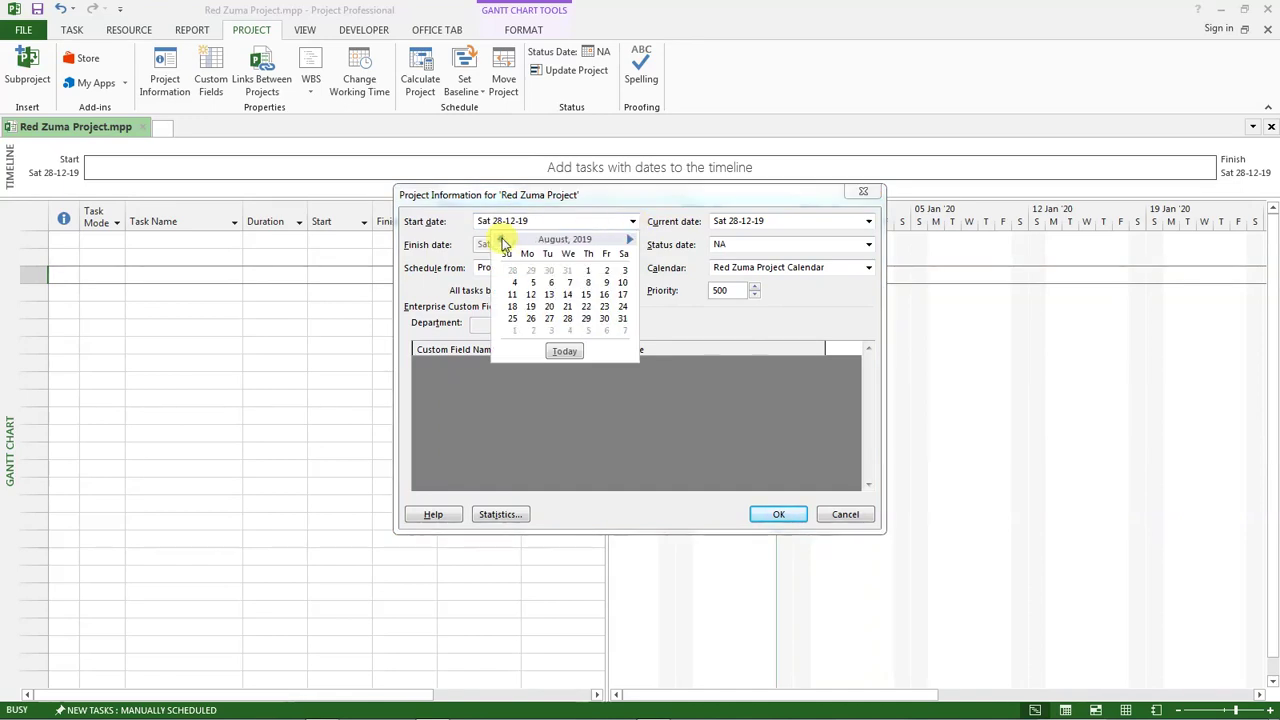
{"action": "double_click", "coordinate": [501, 241]}
{"action": "triple_click", "coordinate": [501, 241]}
{"action": "triple_click", "coordinate": [501, 241]}
{"action": "triple_click", "coordinate": [501, 241]}
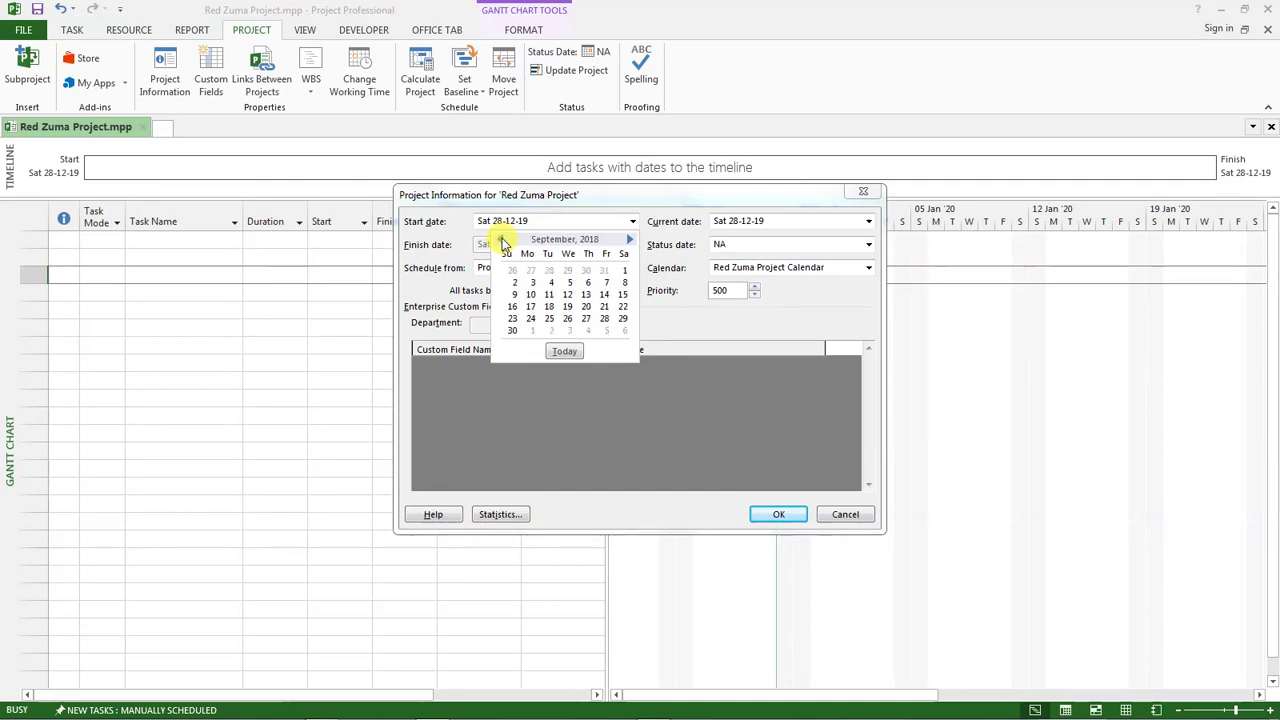
{"action": "triple_click", "coordinate": [501, 241]}
{"action": "double_click", "coordinate": [501, 241]}
{"action": "triple_click", "coordinate": [501, 241]}
{"action": "double_click", "coordinate": [501, 241]}
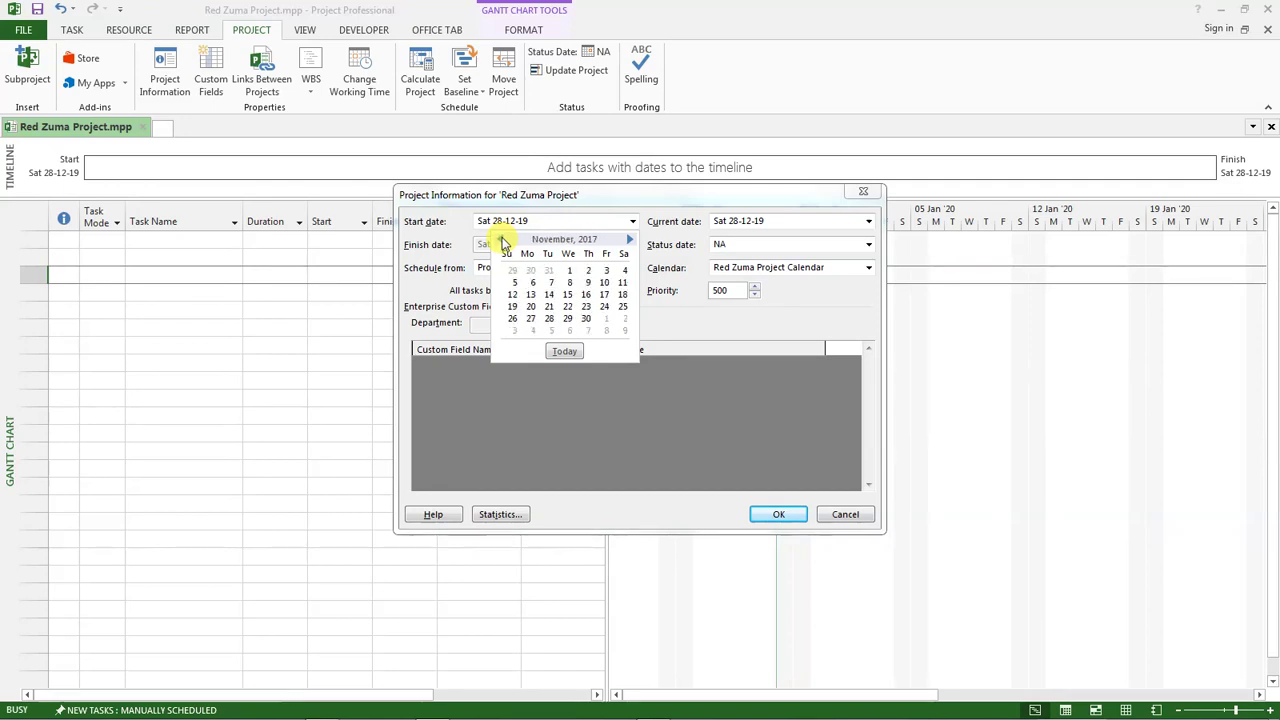
{"action": "double_click", "coordinate": [501, 241]}
{"action": "double_click", "coordinate": [501, 241]}
{"action": "double_click", "coordinate": [501, 241]}
{"action": "double_click", "coordinate": [501, 241]}
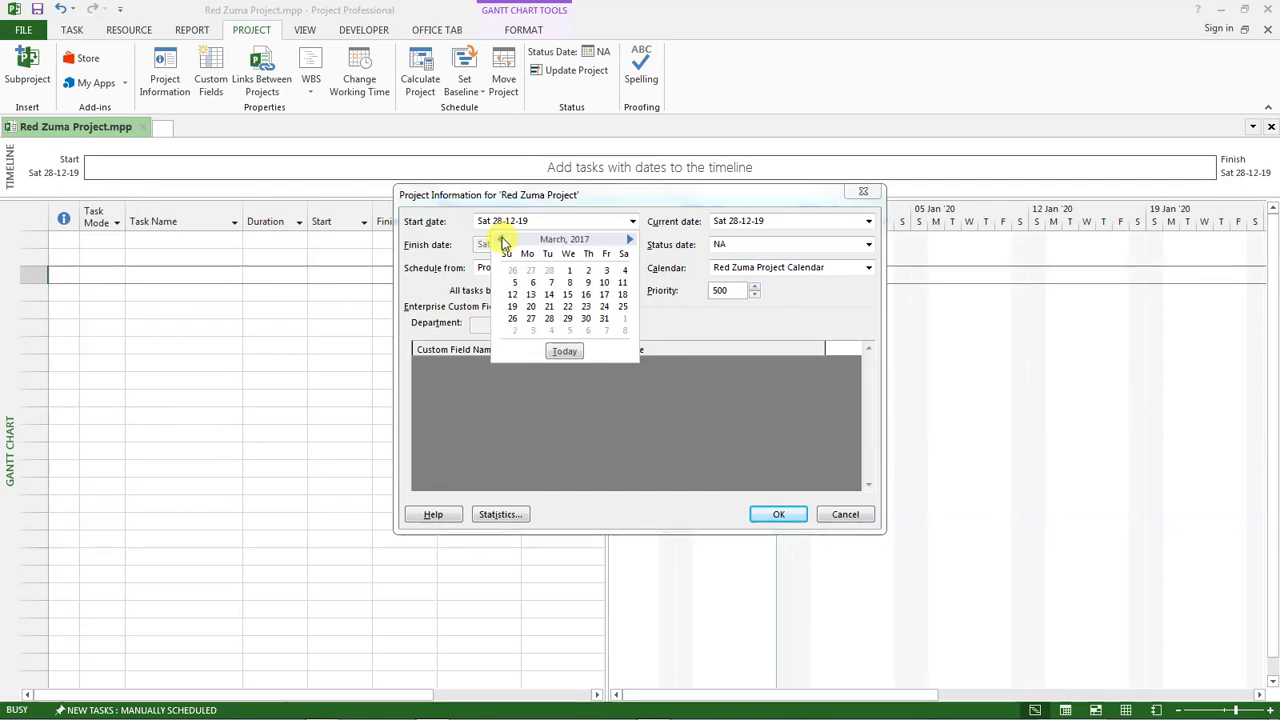
{"action": "triple_click", "coordinate": [501, 241]}
{"action": "double_click", "coordinate": [501, 241]}
{"action": "double_click", "coordinate": [501, 241]}
{"action": "double_click", "coordinate": [501, 241]}
{"action": "triple_click", "coordinate": [501, 241]}
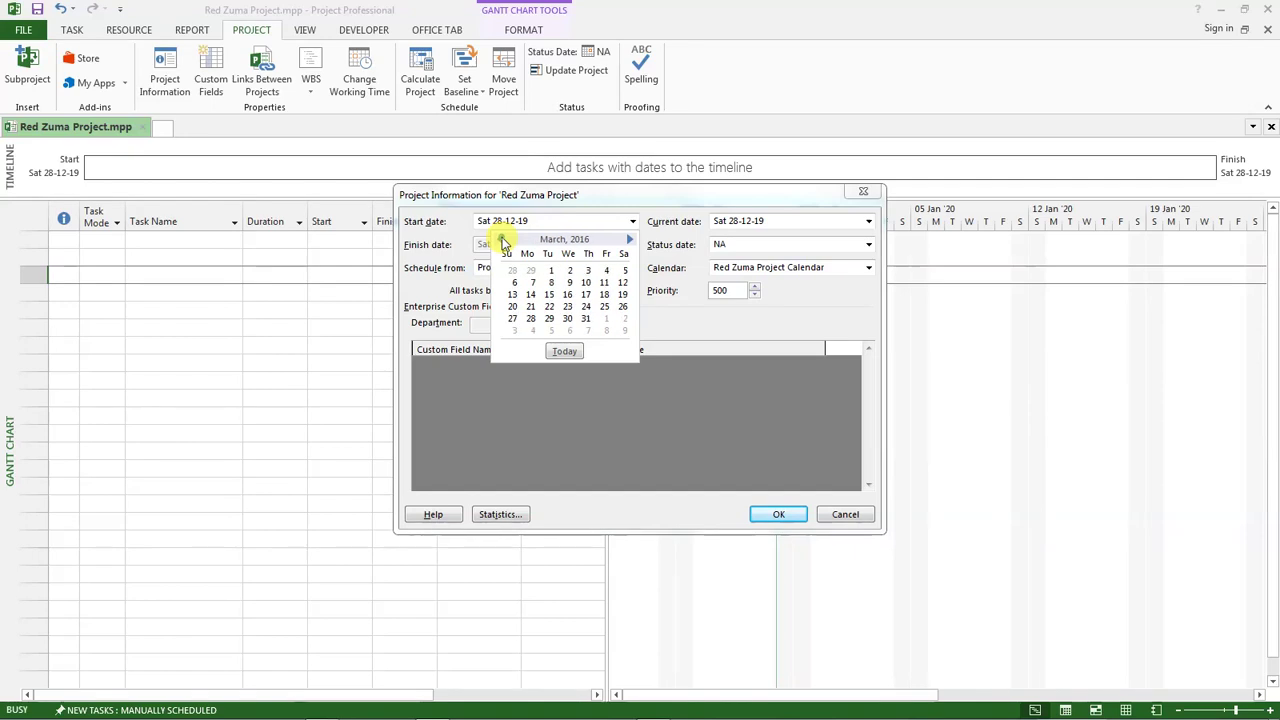
{"action": "left_click", "coordinate": [501, 241]}
{"action": "double_click", "coordinate": [501, 241]}
{"action": "left_click", "coordinate": [501, 241]}
{"action": "left_click", "coordinate": [501, 241]}
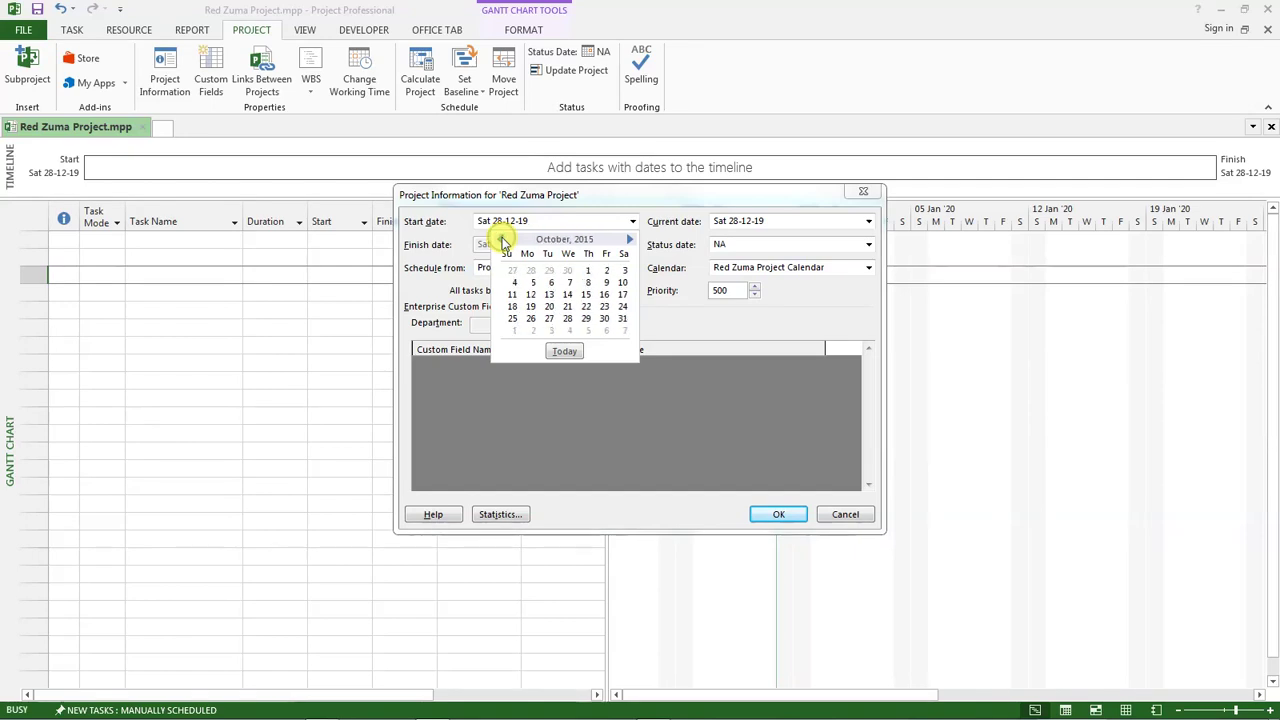
{"action": "left_click", "coordinate": [501, 241]}
{"action": "triple_click", "coordinate": [501, 241]}
{"action": "left_click", "coordinate": [501, 241]}
{"action": "double_click", "coordinate": [501, 241]}
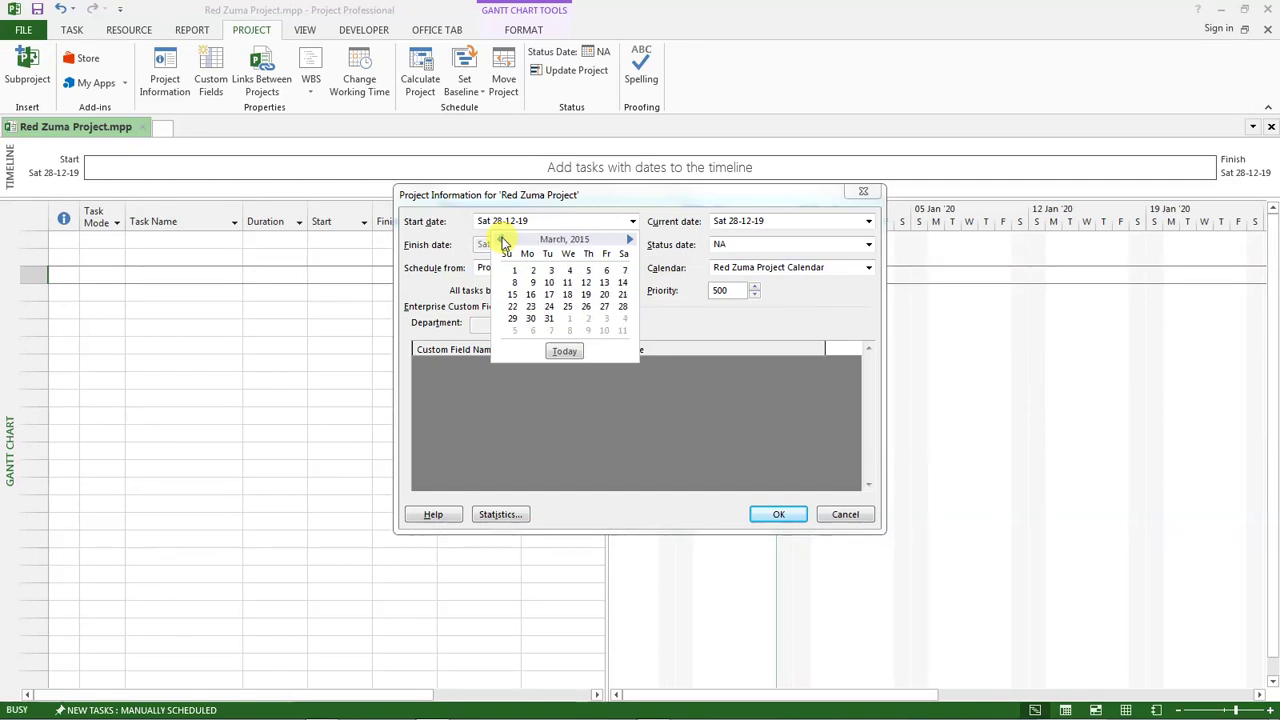
{"action": "double_click", "coordinate": [501, 241]}
Set the project start to Friday 2 January 2015 and bring the PDF brief forward.
{"action": "left_click", "coordinate": [501, 241]}
{"action": "left_click", "coordinate": [628, 241]}
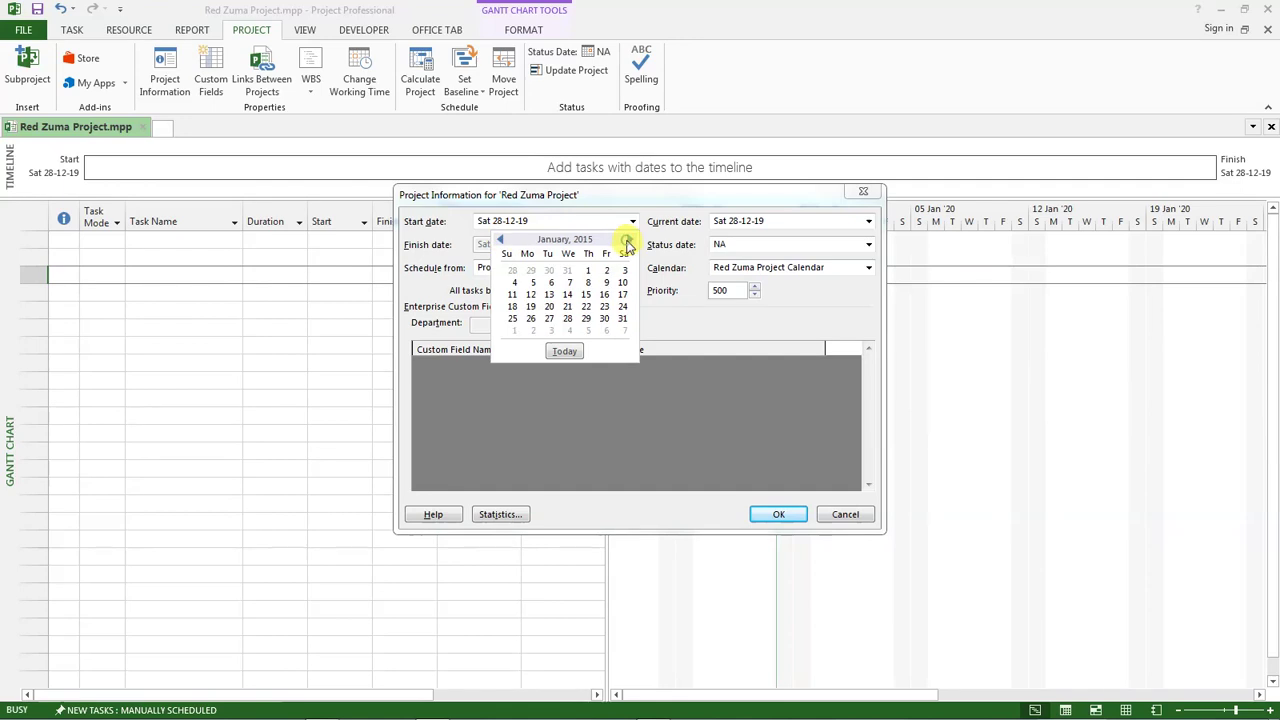
{"action": "left_click", "coordinate": [607, 271]}
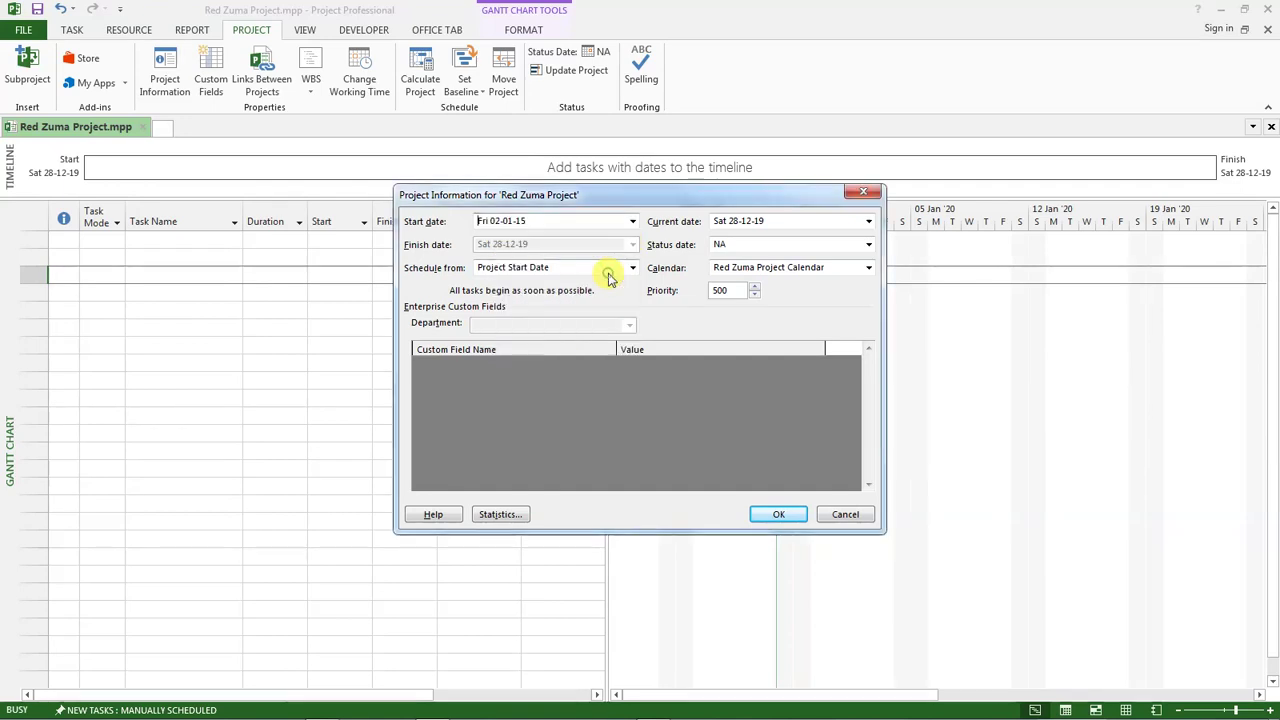
{"action": "left_click", "coordinate": [783, 516]}
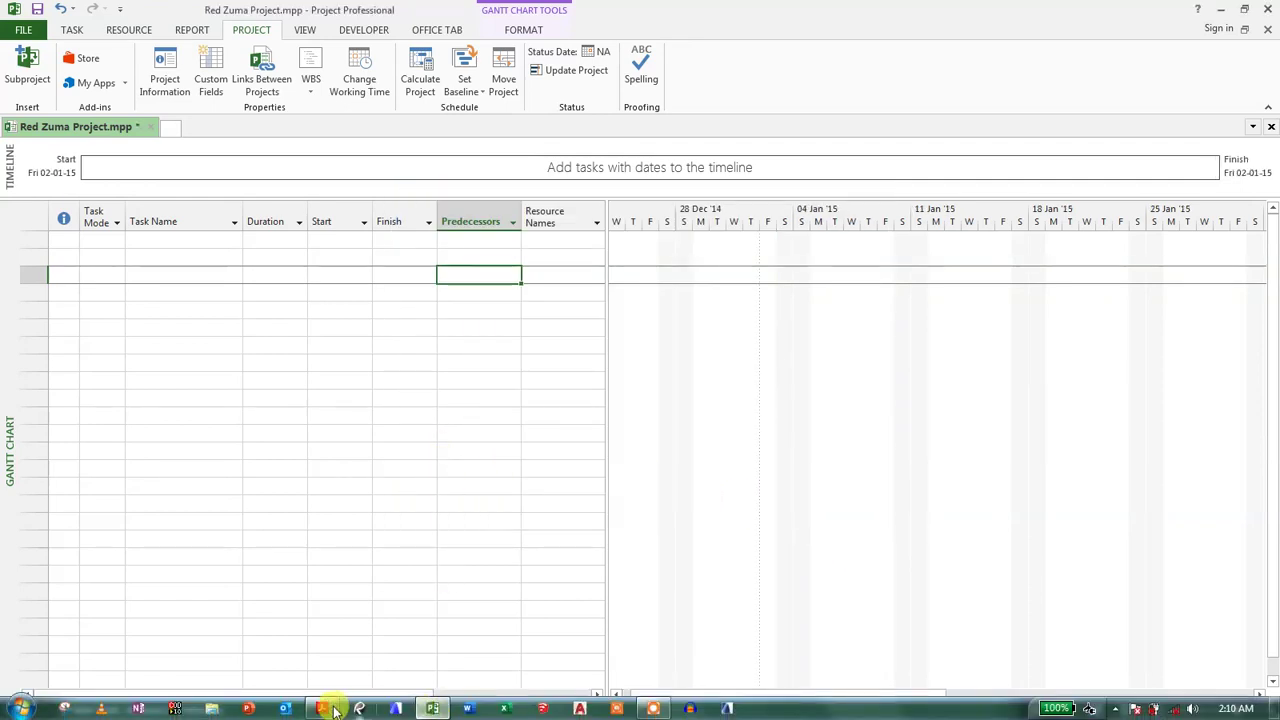
{"action": "left_click", "coordinate": [322, 708]}
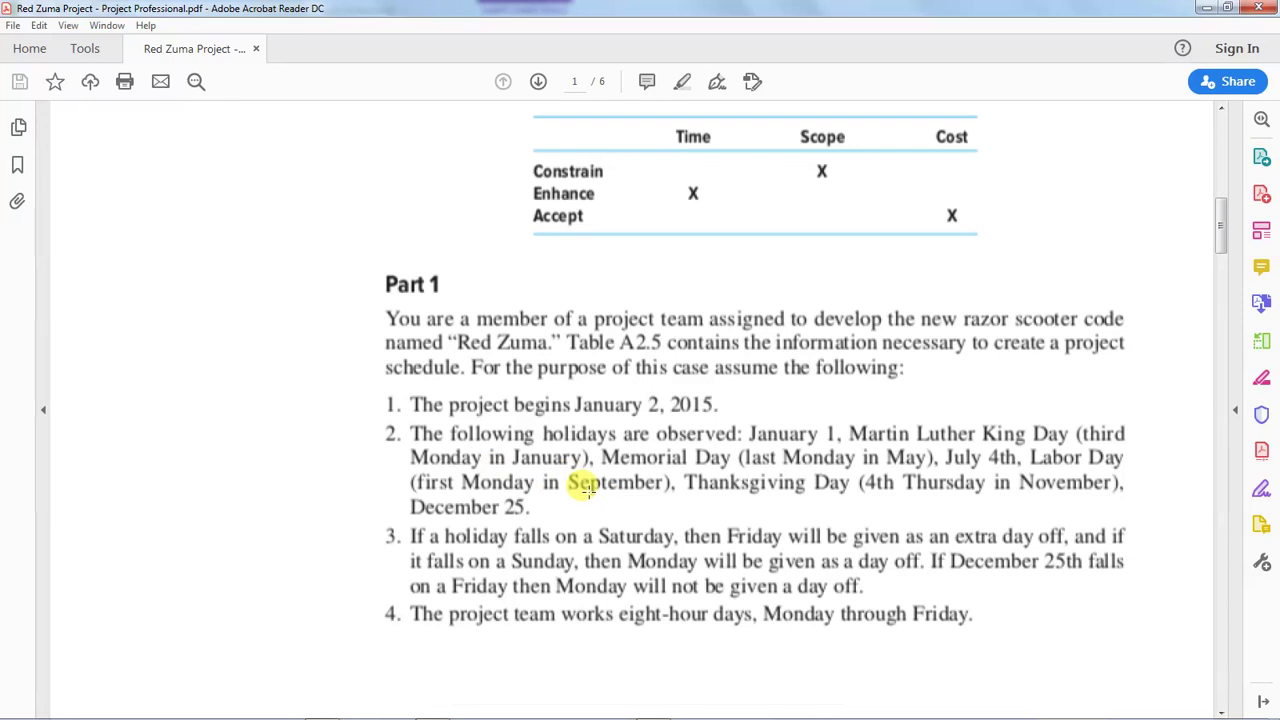
{"action": "left_click", "coordinate": [440, 708]}
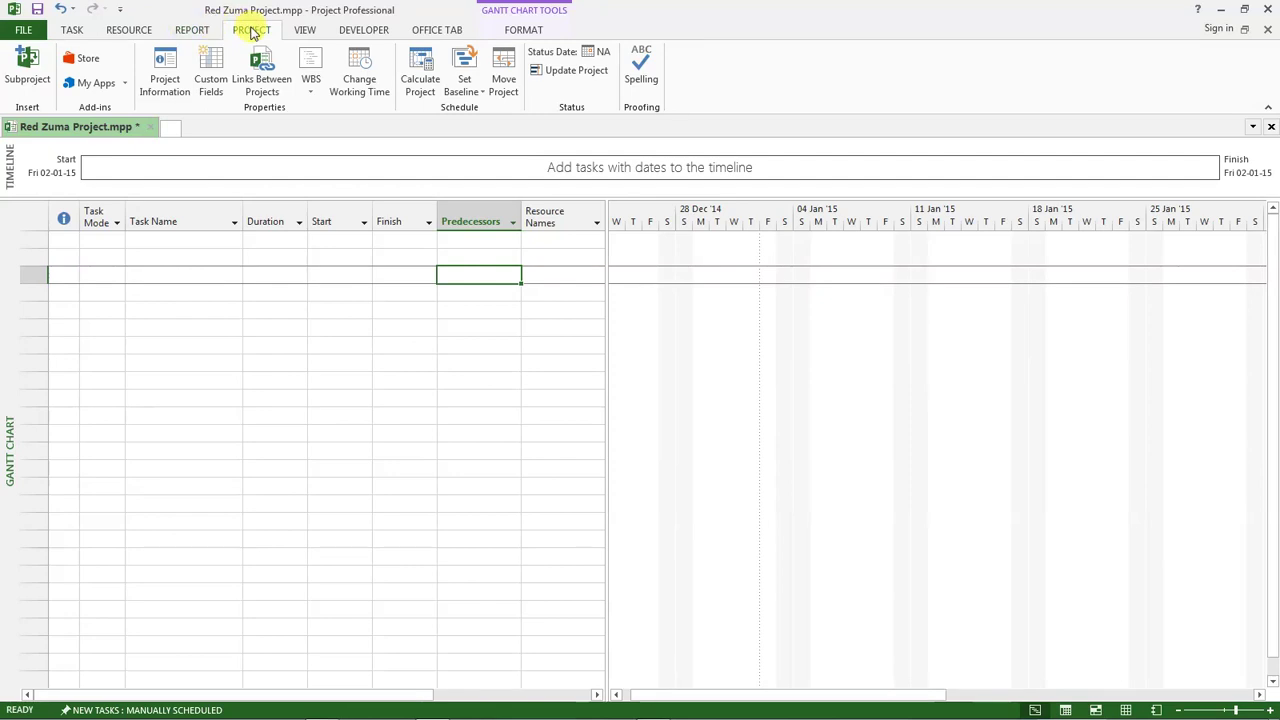
Reopen Change Working Time, glancing at the PDF brief before returning.
{"action": "left_click", "coordinate": [358, 76]}
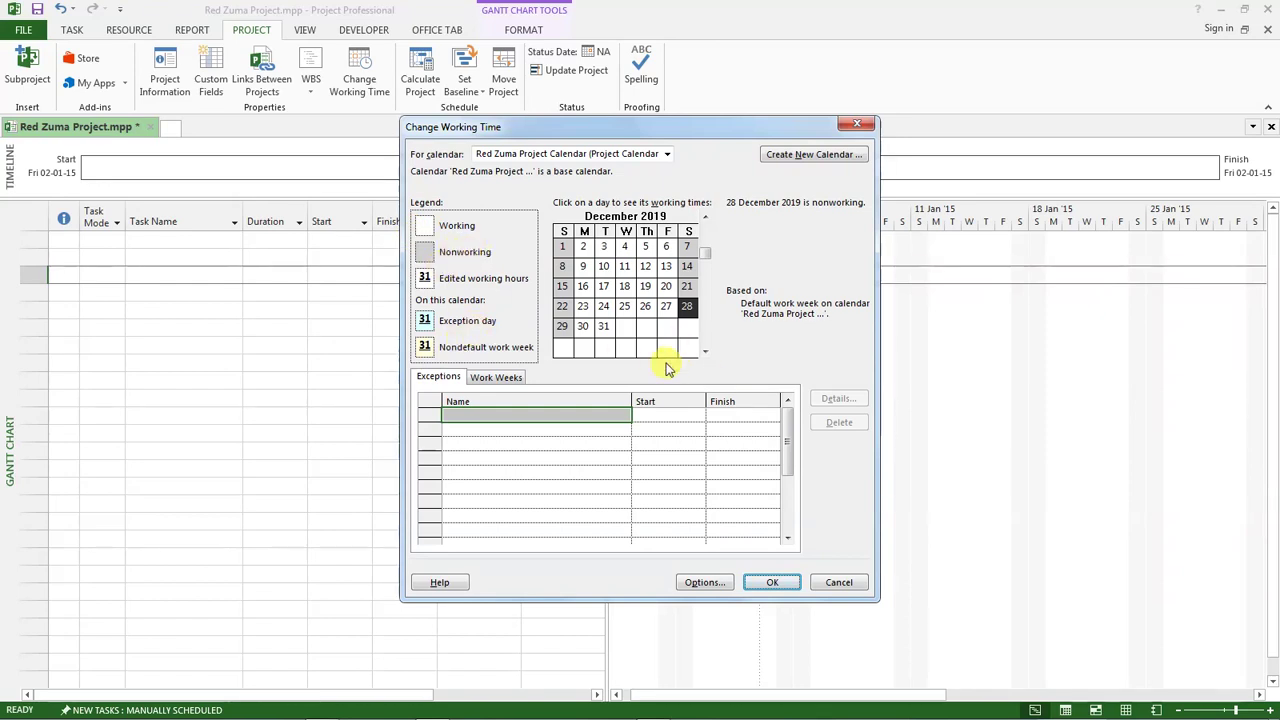
{"action": "mouse_move", "coordinate": [448, 708]}
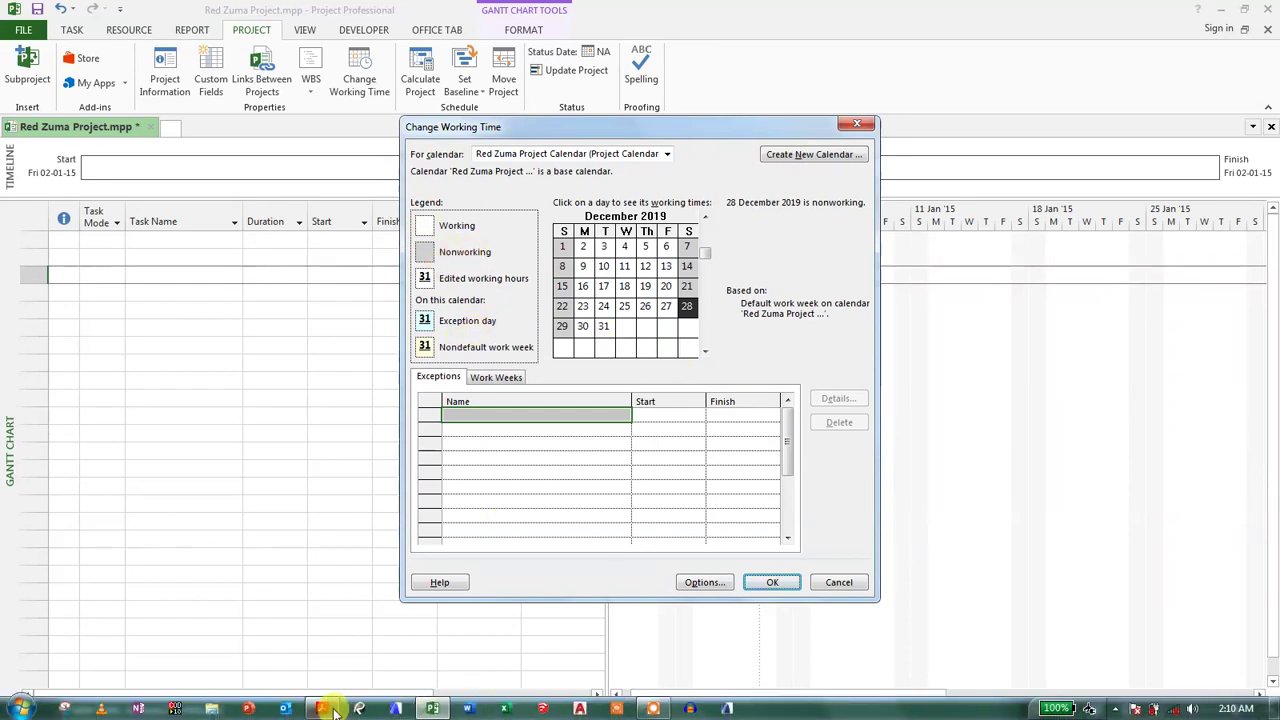
{"action": "left_click", "coordinate": [333, 709]}
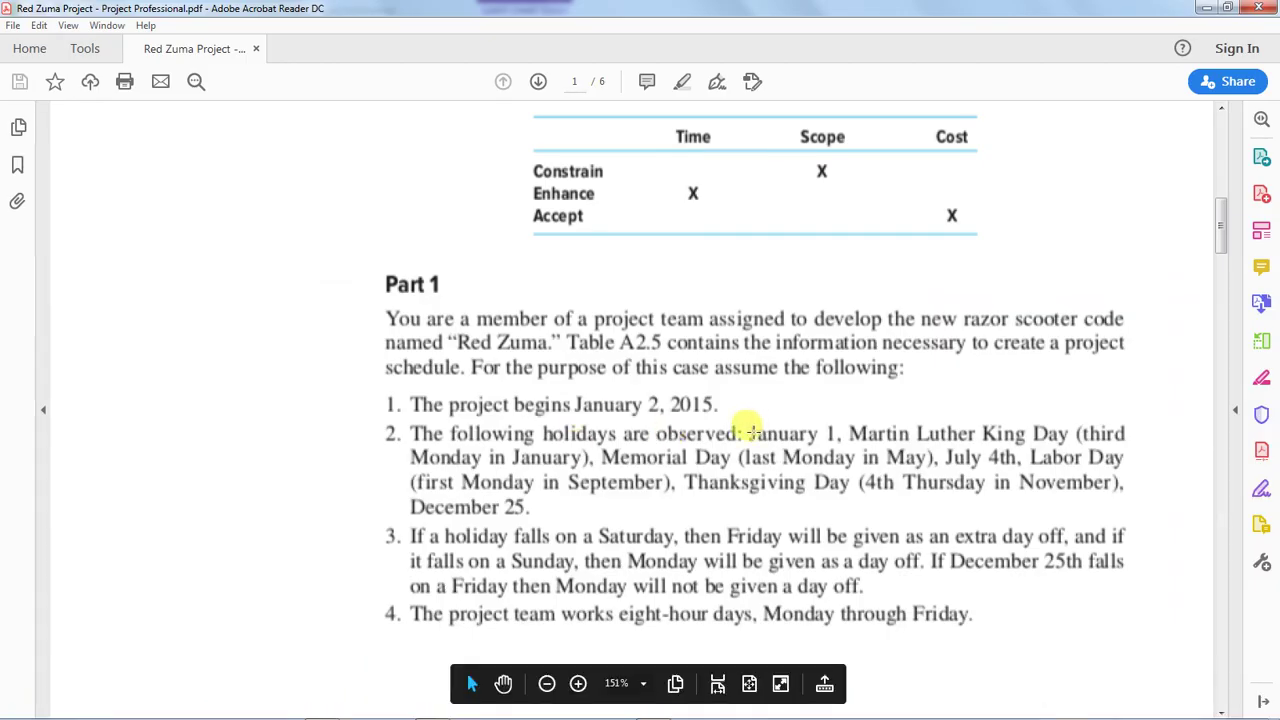
{"action": "left_click", "coordinate": [432, 709]}
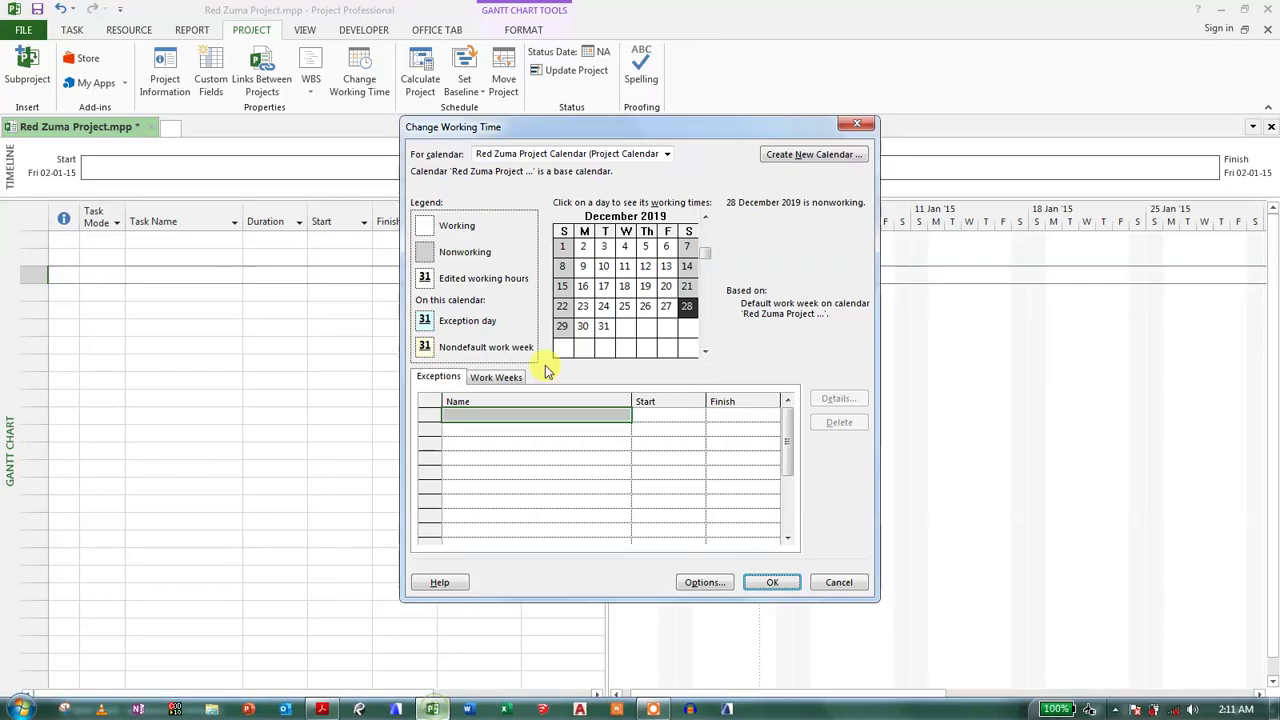
Move the calendar's month view from December 2019 to January 2015.
{"action": "left_click_drag", "start_coordinate": [705, 257], "coordinate": [704, 250]}
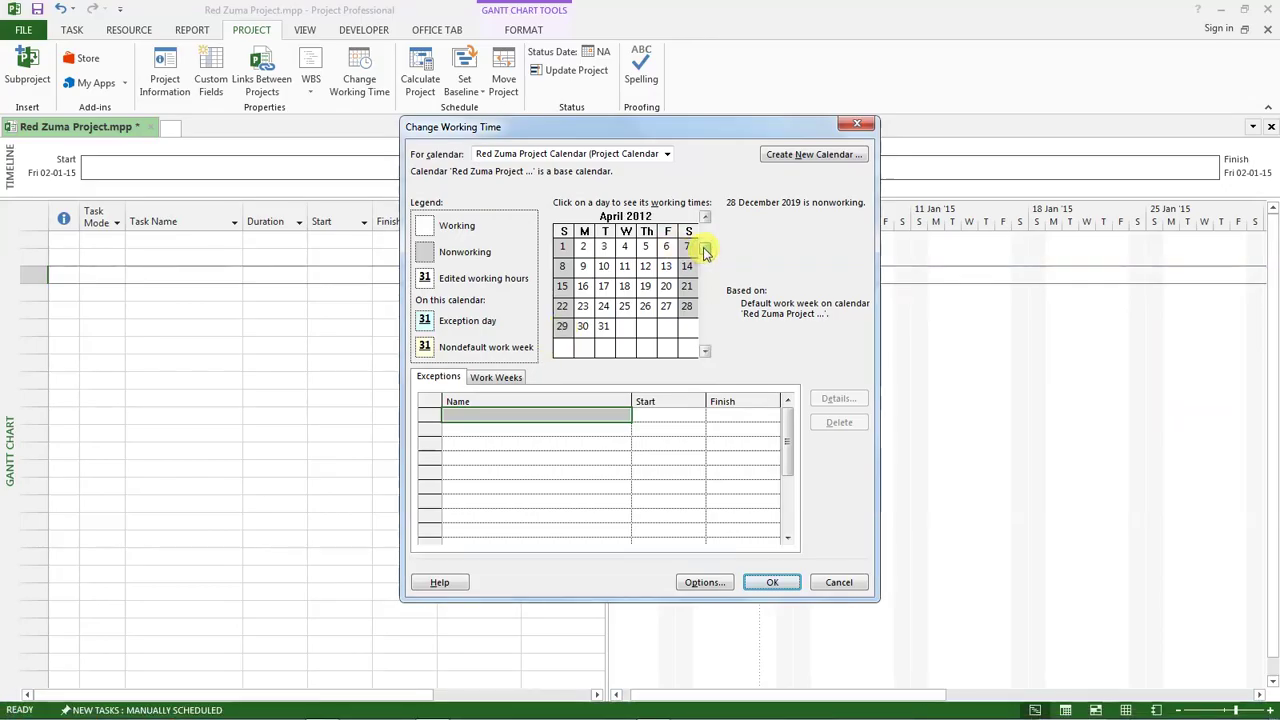
{"action": "left_click", "coordinate": [705, 350]}
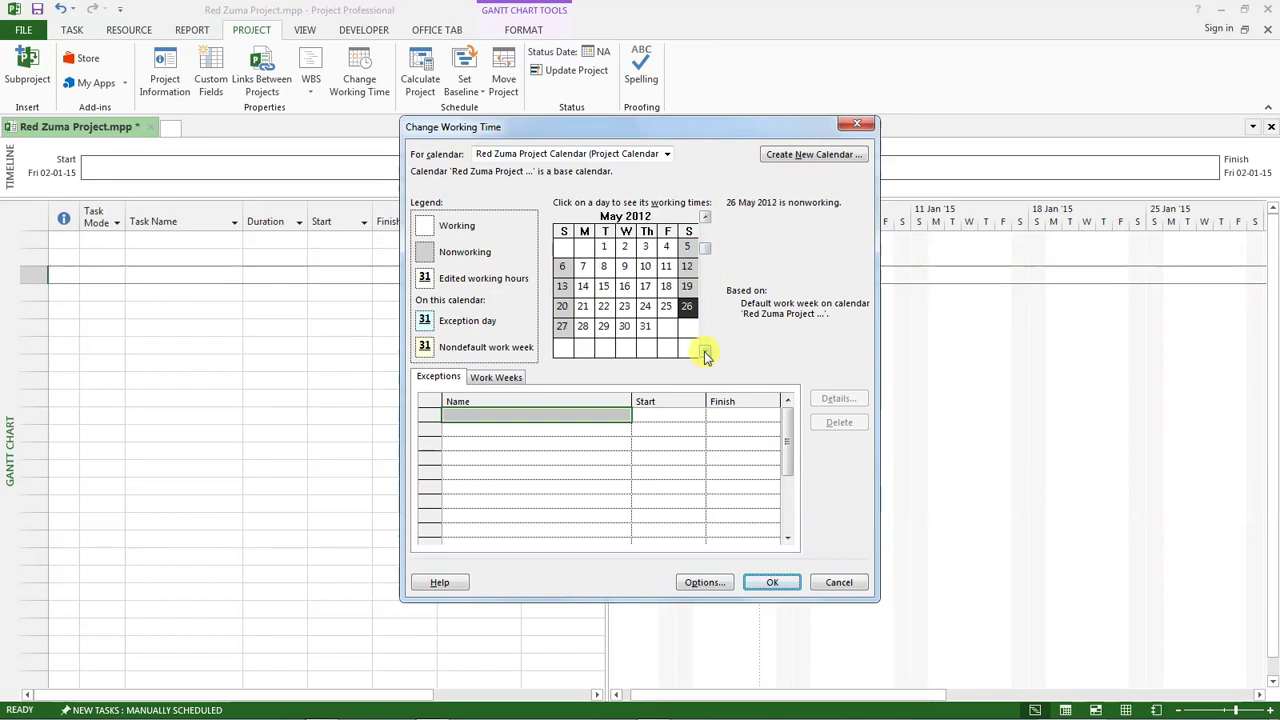
{"action": "left_click", "coordinate": [705, 351]}
{"action": "left_click", "coordinate": [705, 351]}
{"action": "left_click", "coordinate": [705, 351]}
{"action": "left_click", "coordinate": [705, 351]}
{"action": "left_click", "coordinate": [705, 351]}
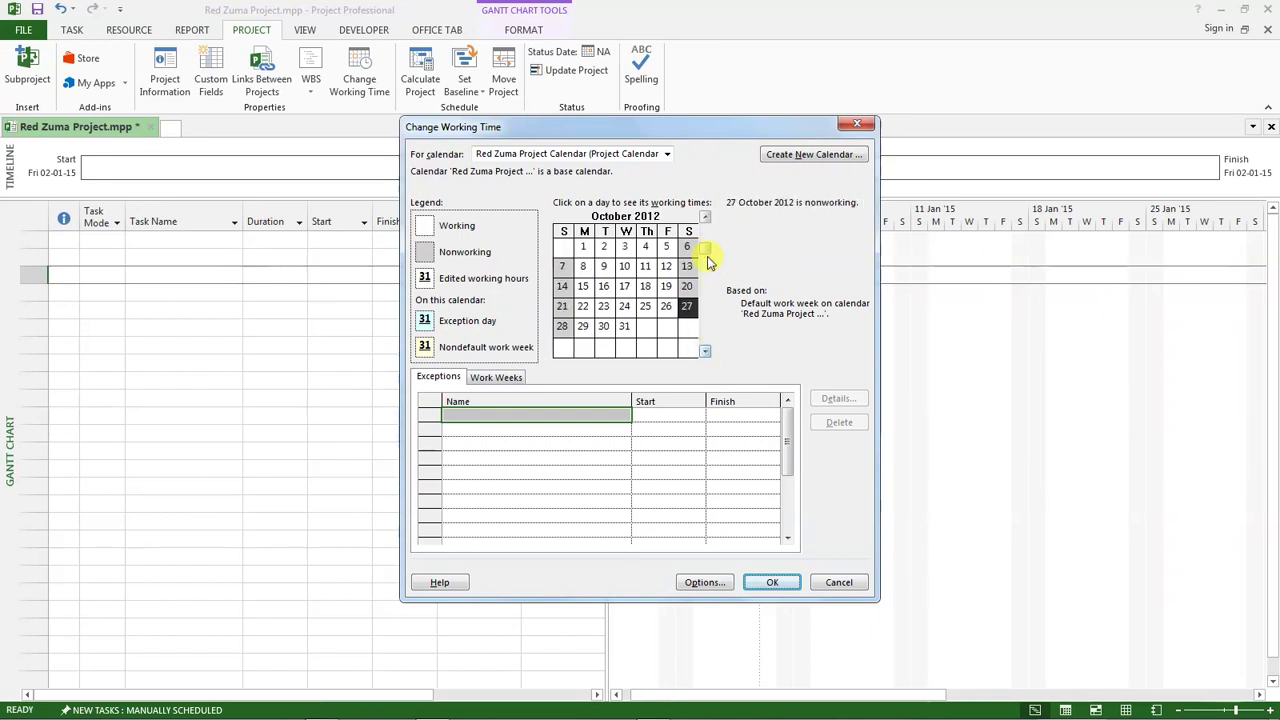
{"action": "left_click_drag", "start_coordinate": [705, 253], "coordinate": [705, 252]}
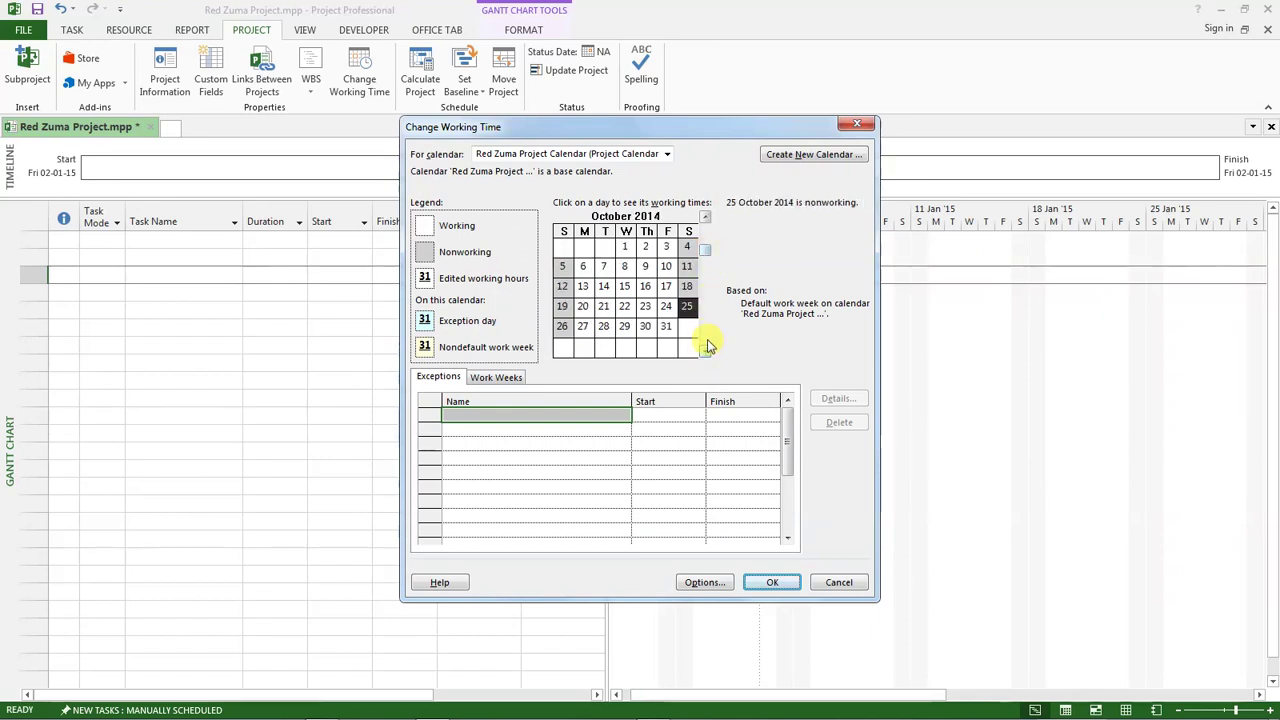
{"action": "left_click", "coordinate": [705, 350]}
{"action": "left_click", "coordinate": [705, 350]}
{"action": "left_click", "coordinate": [705, 350]}
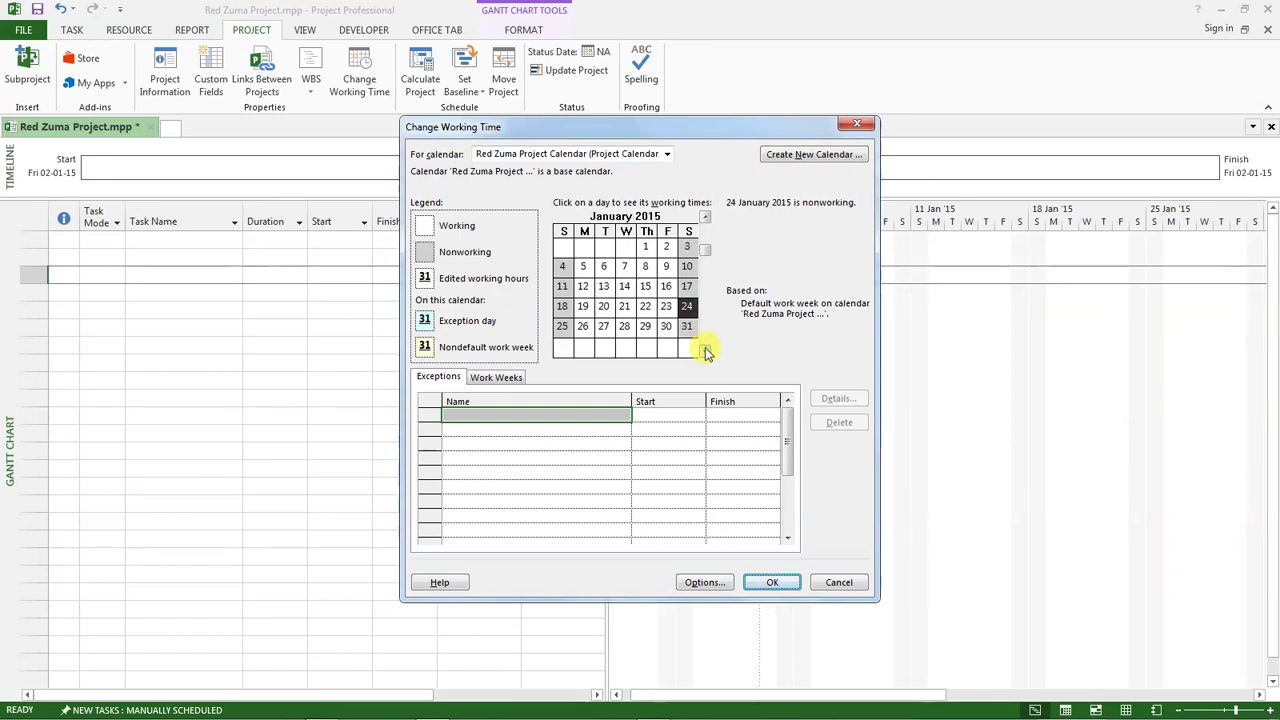
Make 1 January 2015 nonworking with an exception named 'Holiady', then recheck the PDF holidays.
{"action": "left_click", "coordinate": [645, 246]}
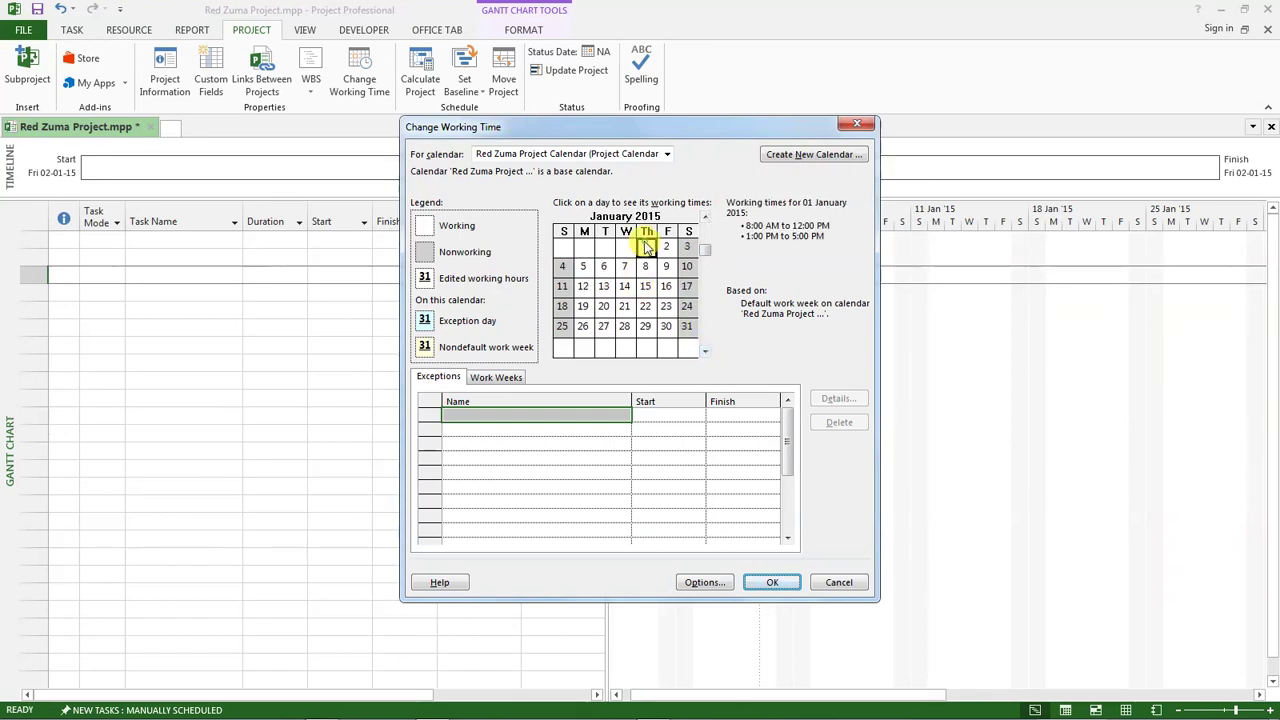
{"action": "left_click", "coordinate": [487, 418]}
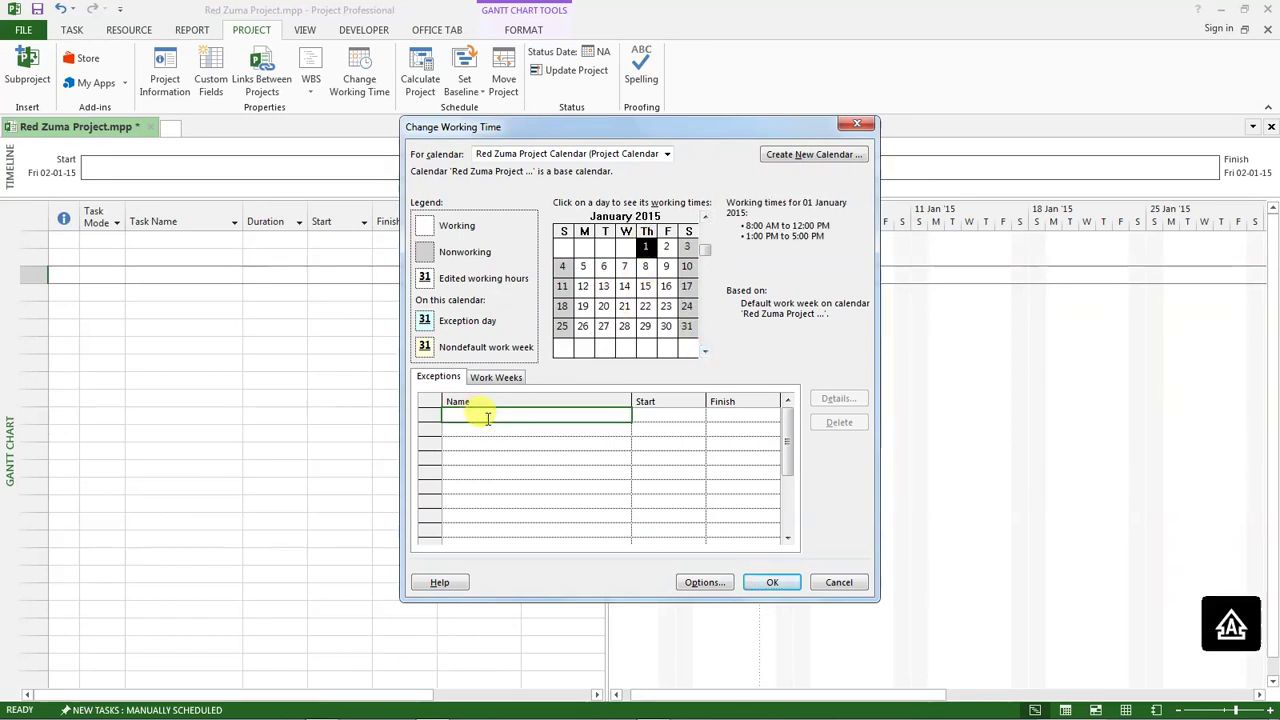
{"action": "type", "text": "Holiday"}
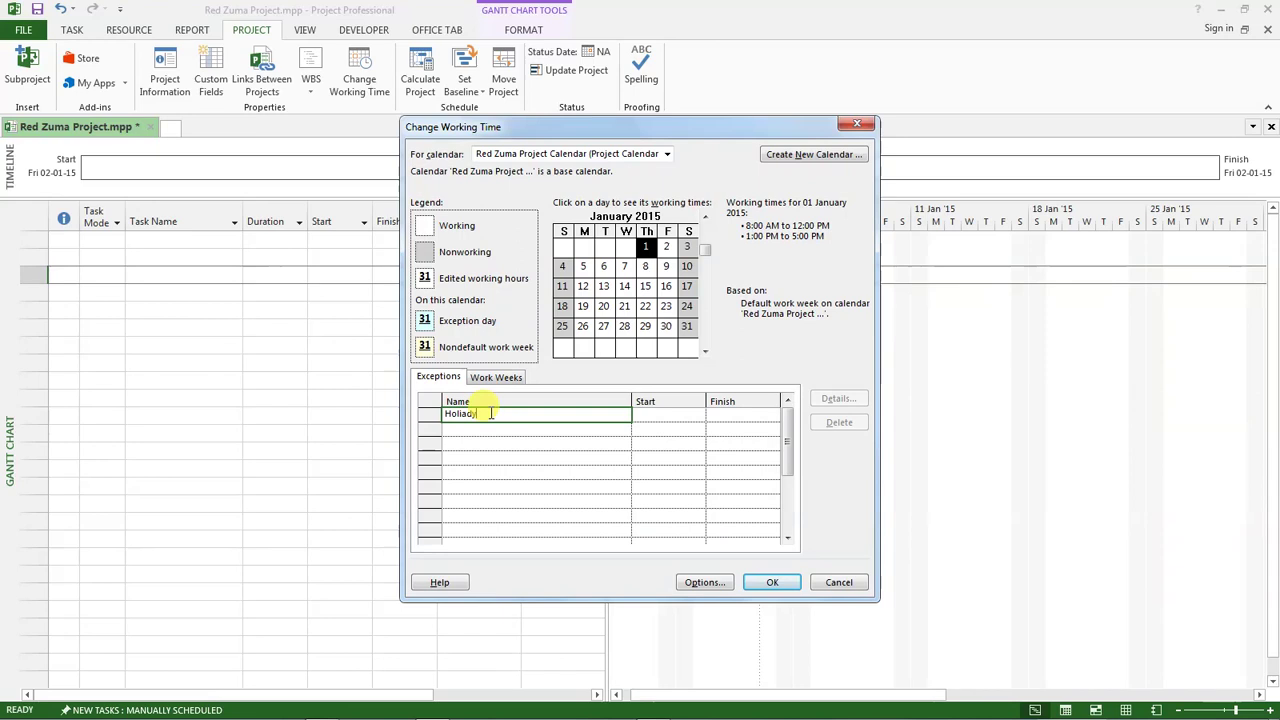
{"action": "key", "text": "Return"}
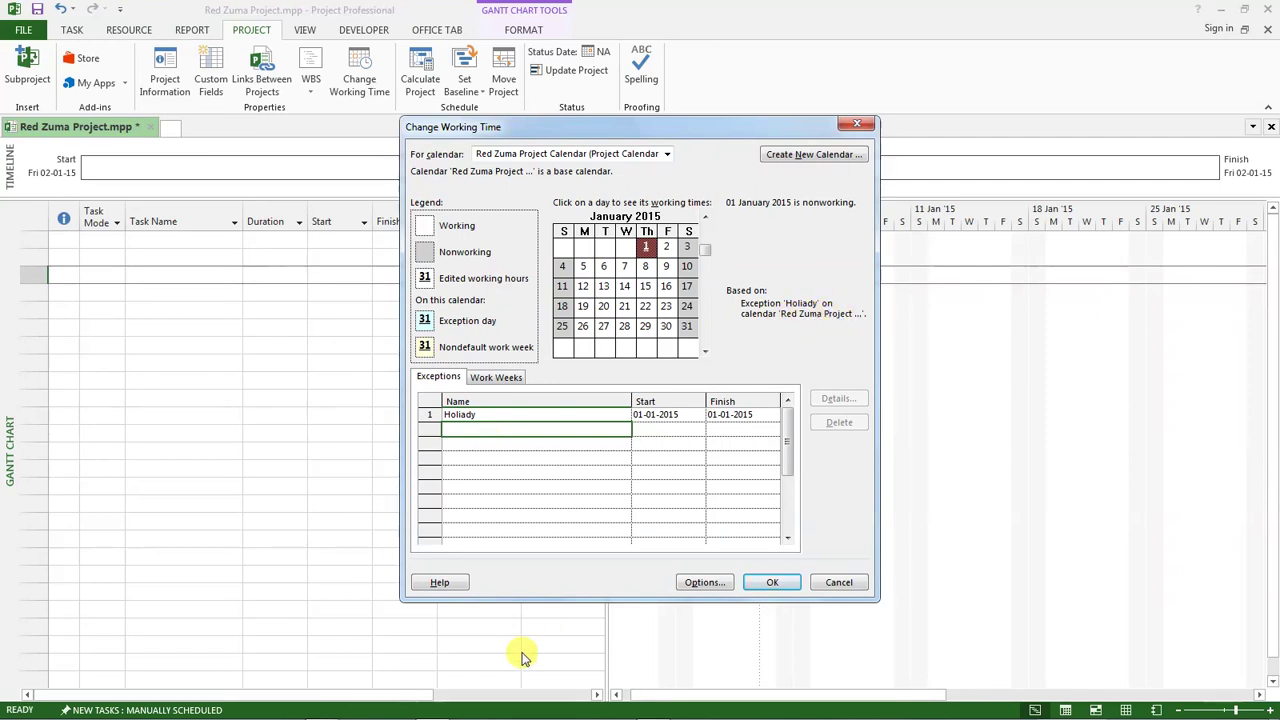
{"action": "mouse_move", "coordinate": [396, 708]}
{"action": "left_click", "coordinate": [322, 708]}
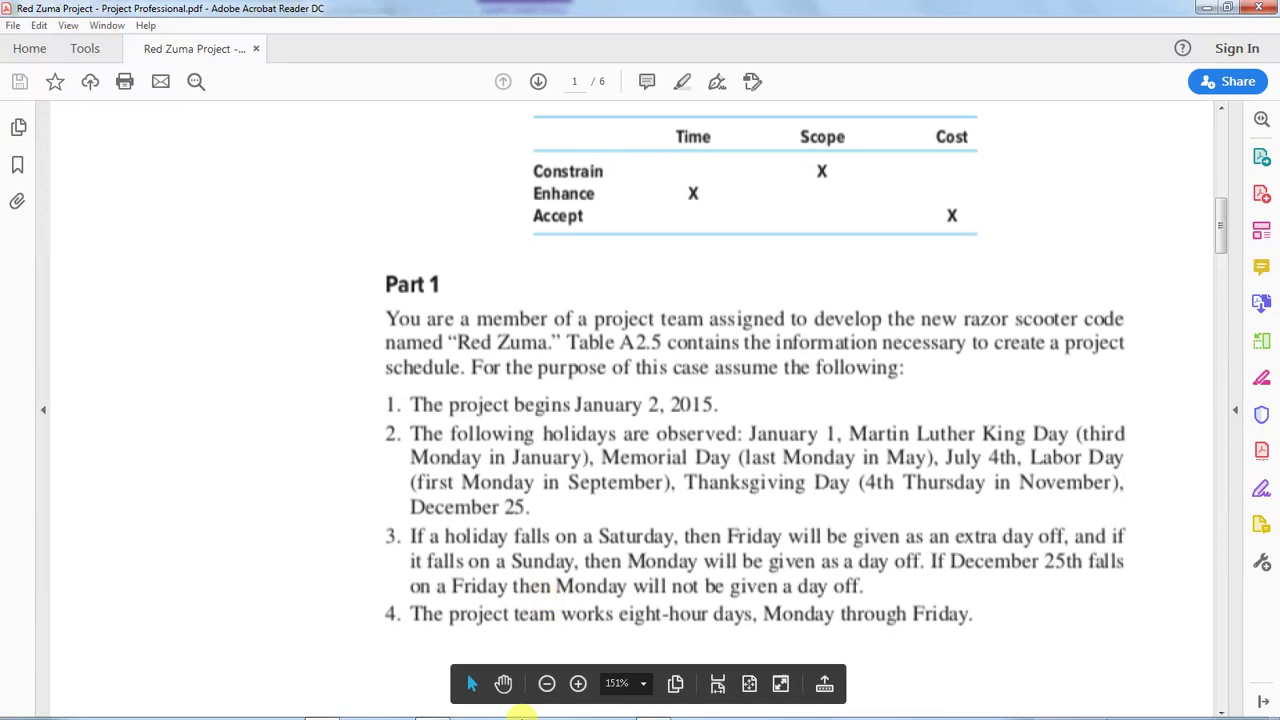
{"action": "left_click", "coordinate": [435, 708]}
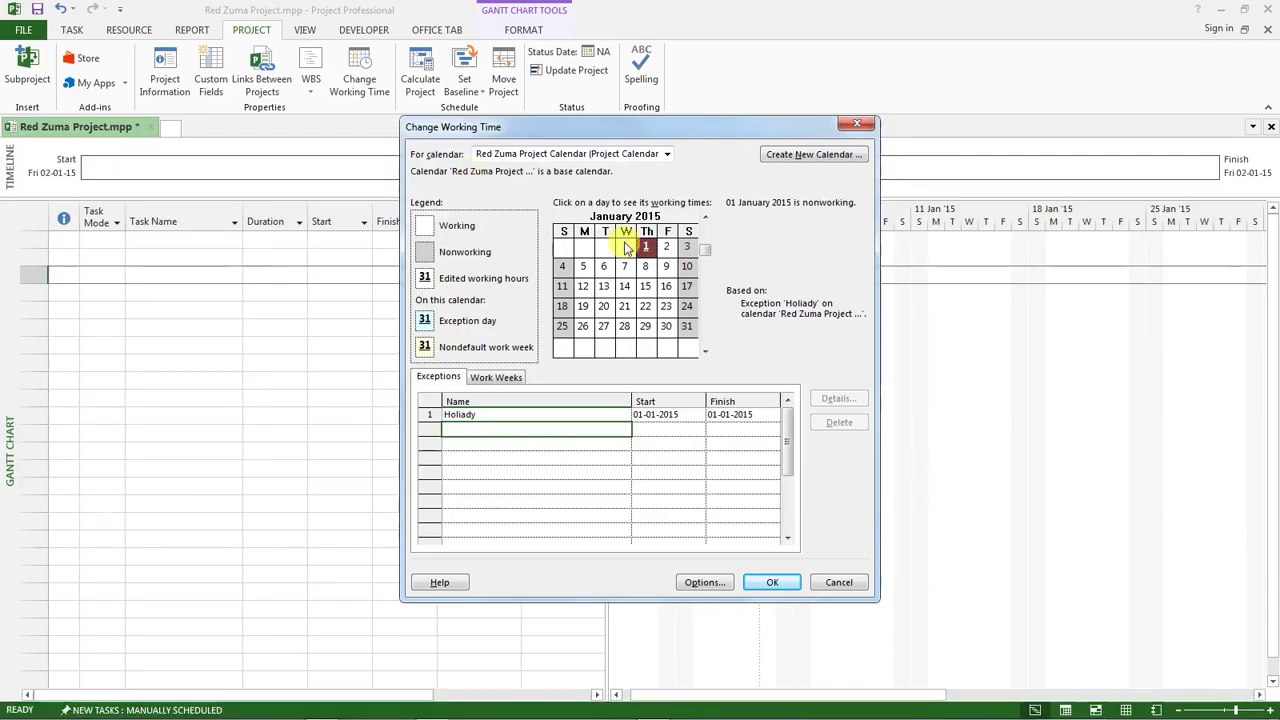
Add a 'Martin Luther King Day' exception for 19 January 2015, then recheck the PDF holidays.
{"action": "left_click", "coordinate": [584, 268]}
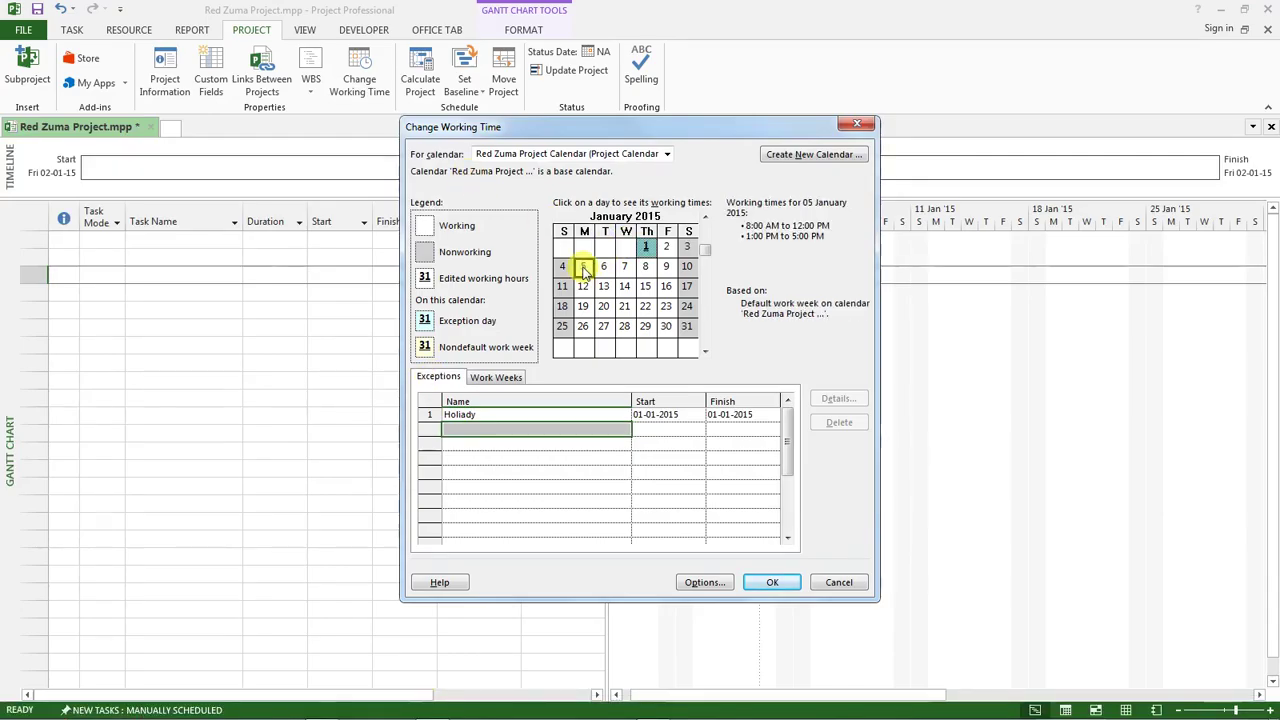
{"action": "left_click", "coordinate": [586, 287]}
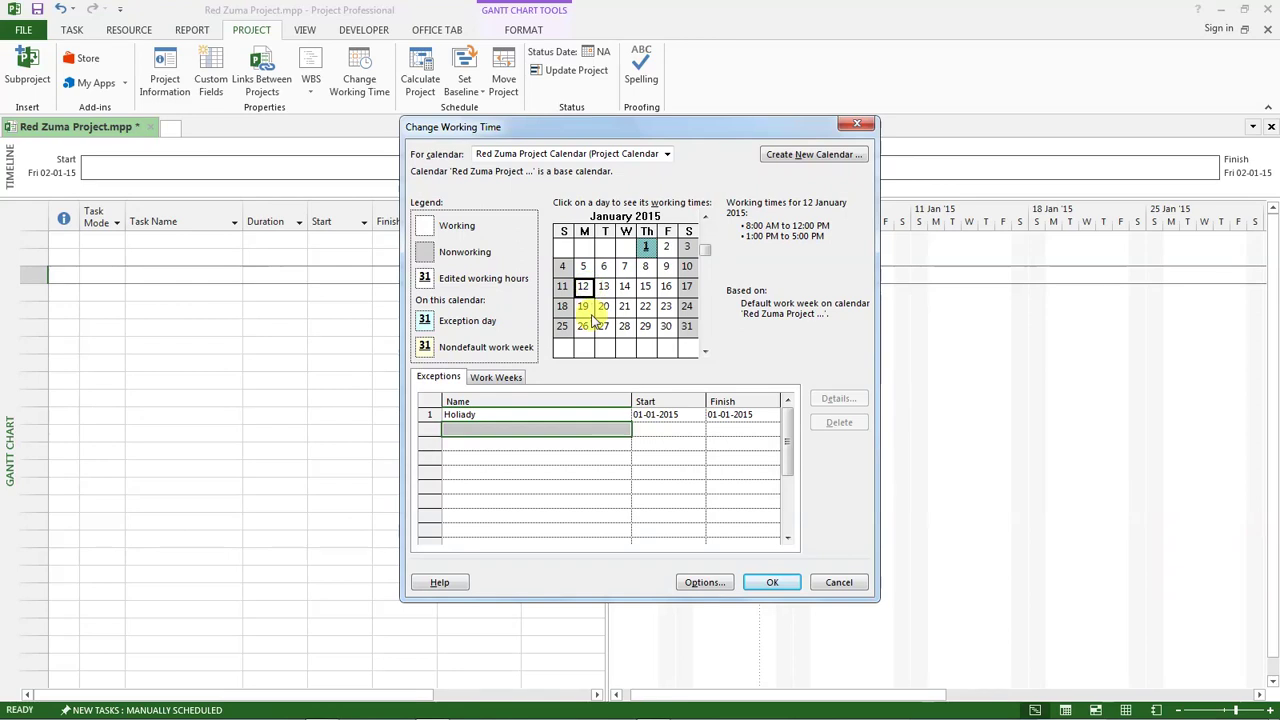
{"action": "left_click", "coordinate": [476, 430]}
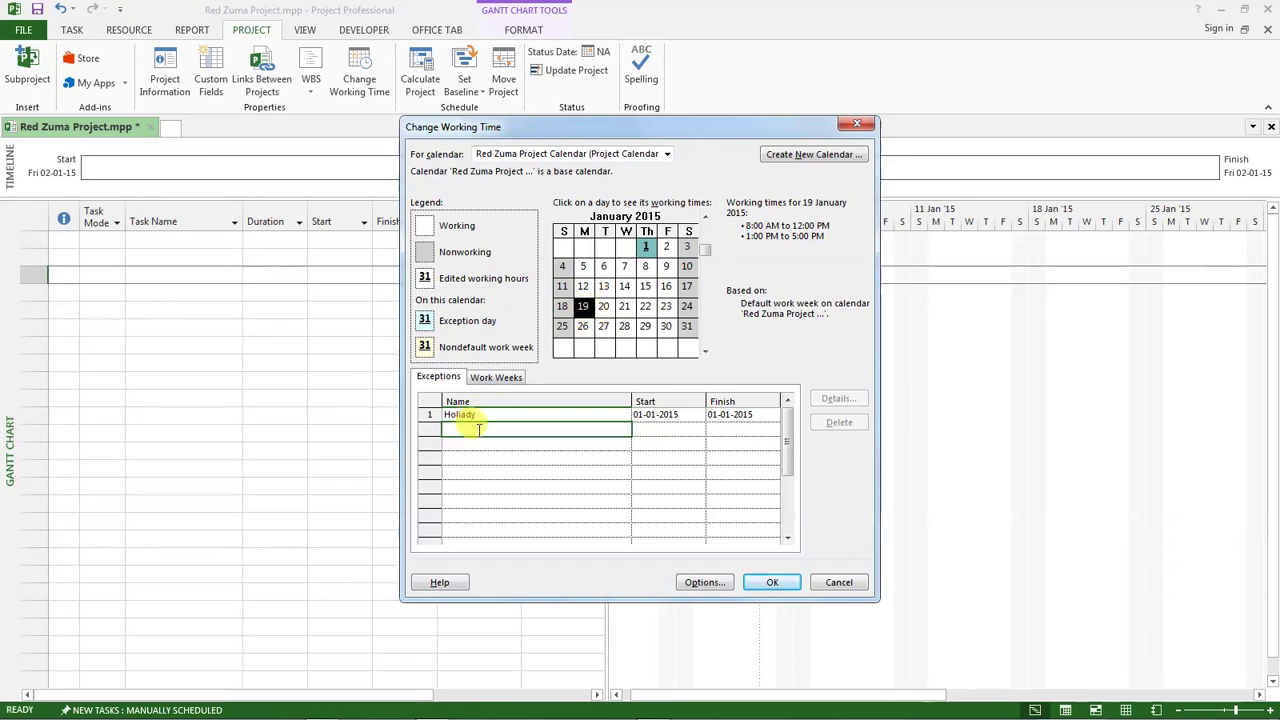
{"action": "type", "text": "M"}
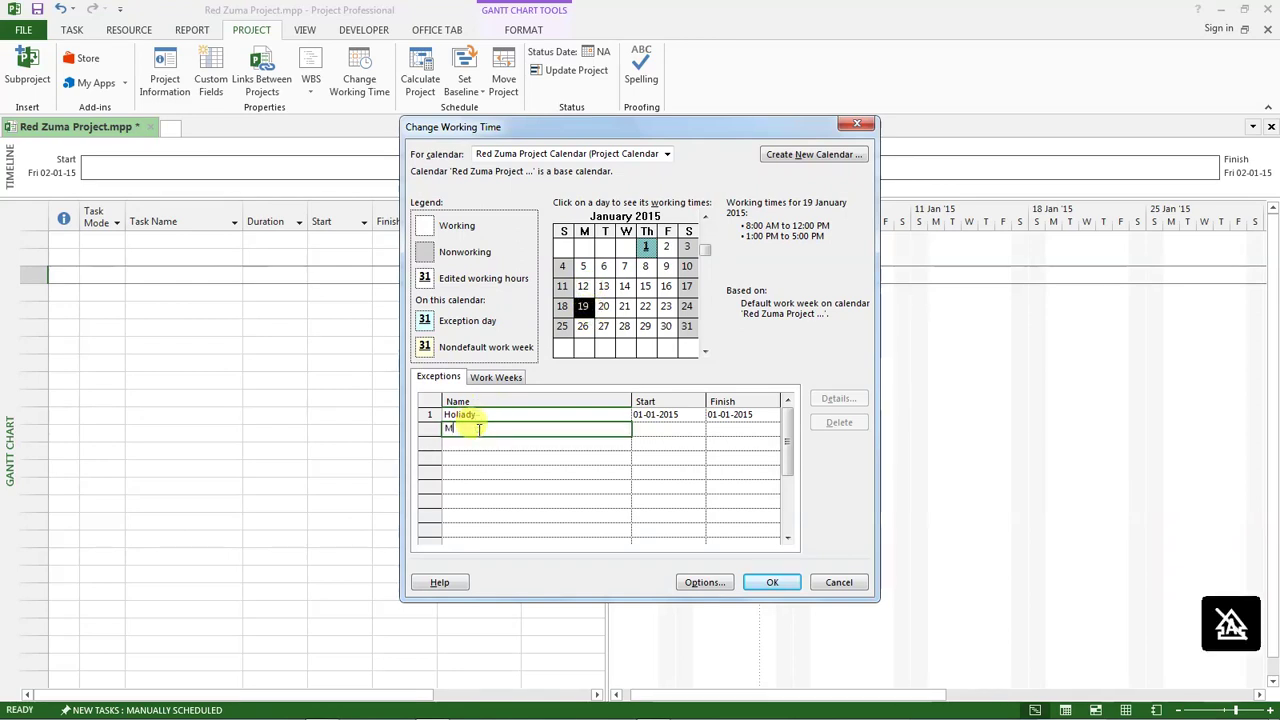
{"action": "type", "text": "artin L"}
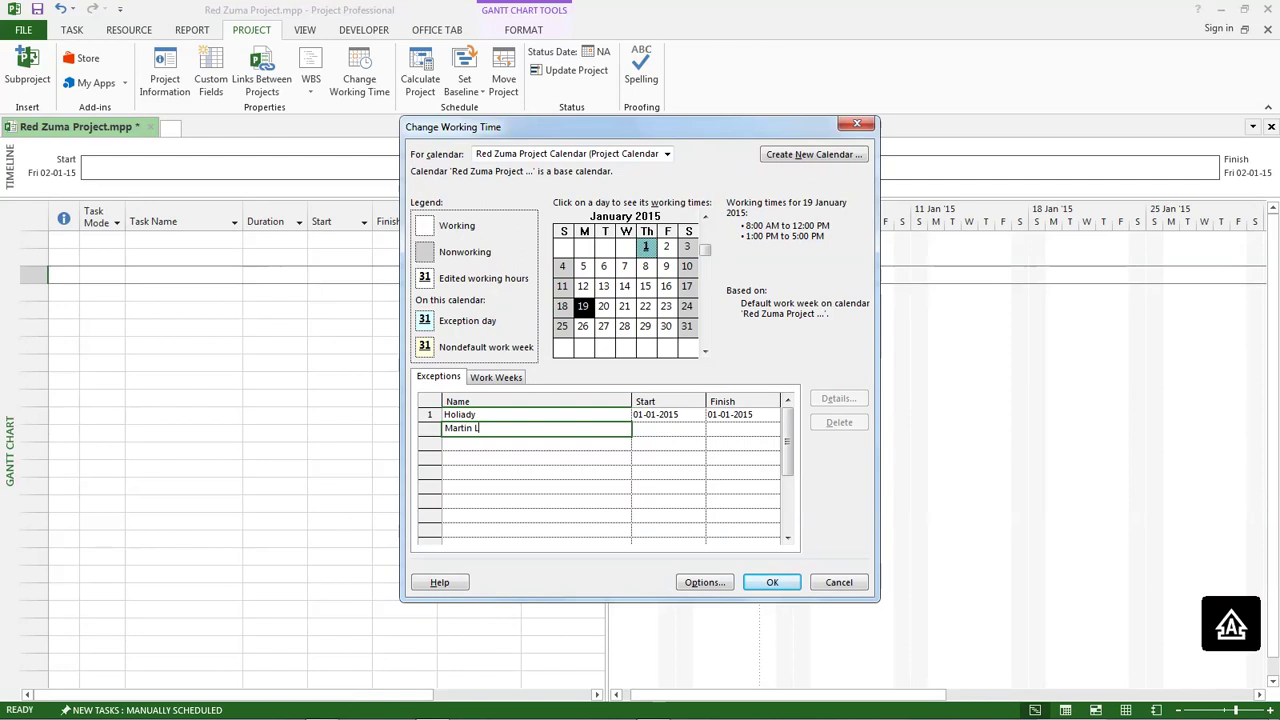
{"action": "type", "text": "uther King Day"}
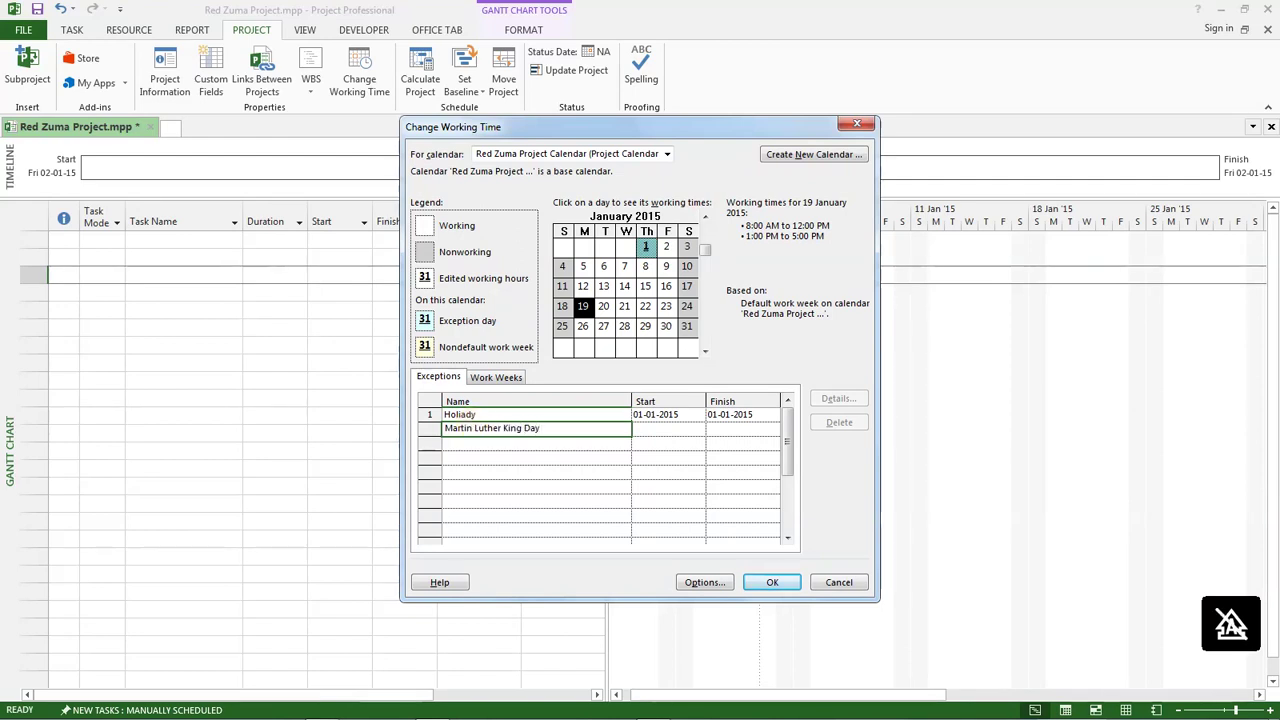
{"action": "key", "text": "Return"}
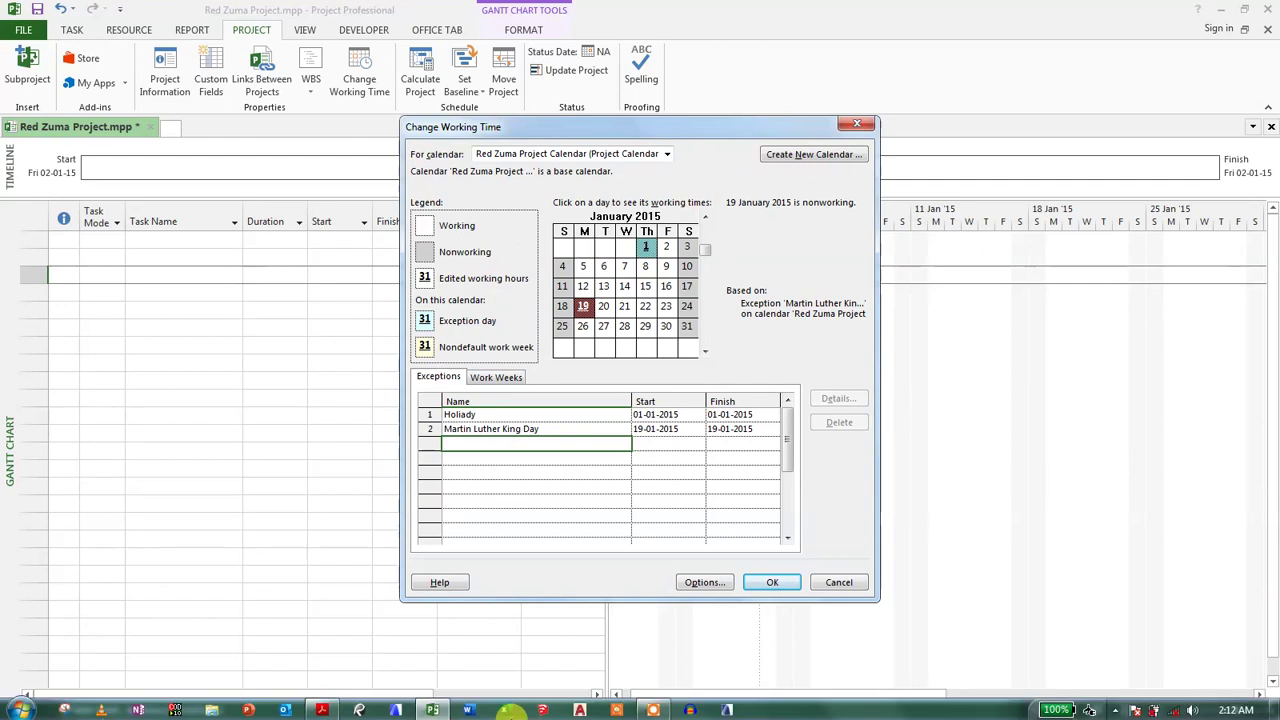
{"action": "left_click", "coordinate": [322, 708]}
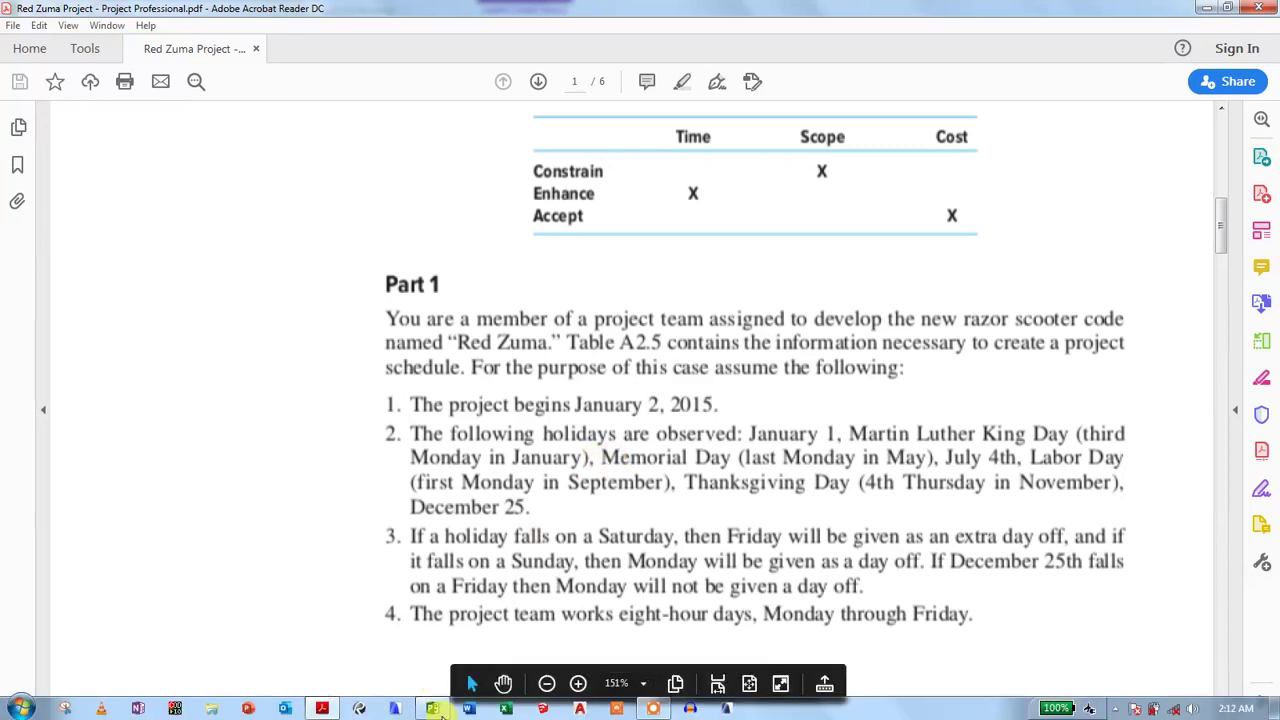
{"action": "left_click", "coordinate": [433, 708]}
Advance the calendar to May 2015, checking the PDF holiday list along the way.
{"action": "left_click", "coordinate": [706, 350]}
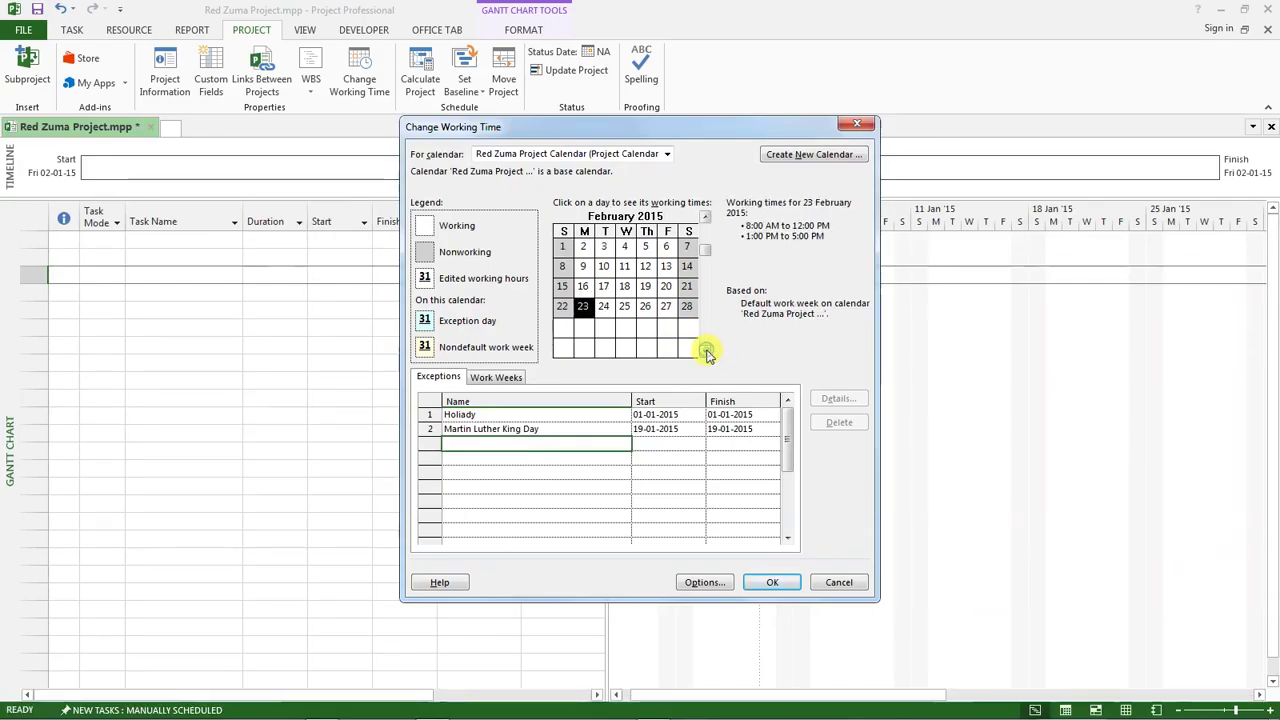
{"action": "left_click", "coordinate": [705, 351]}
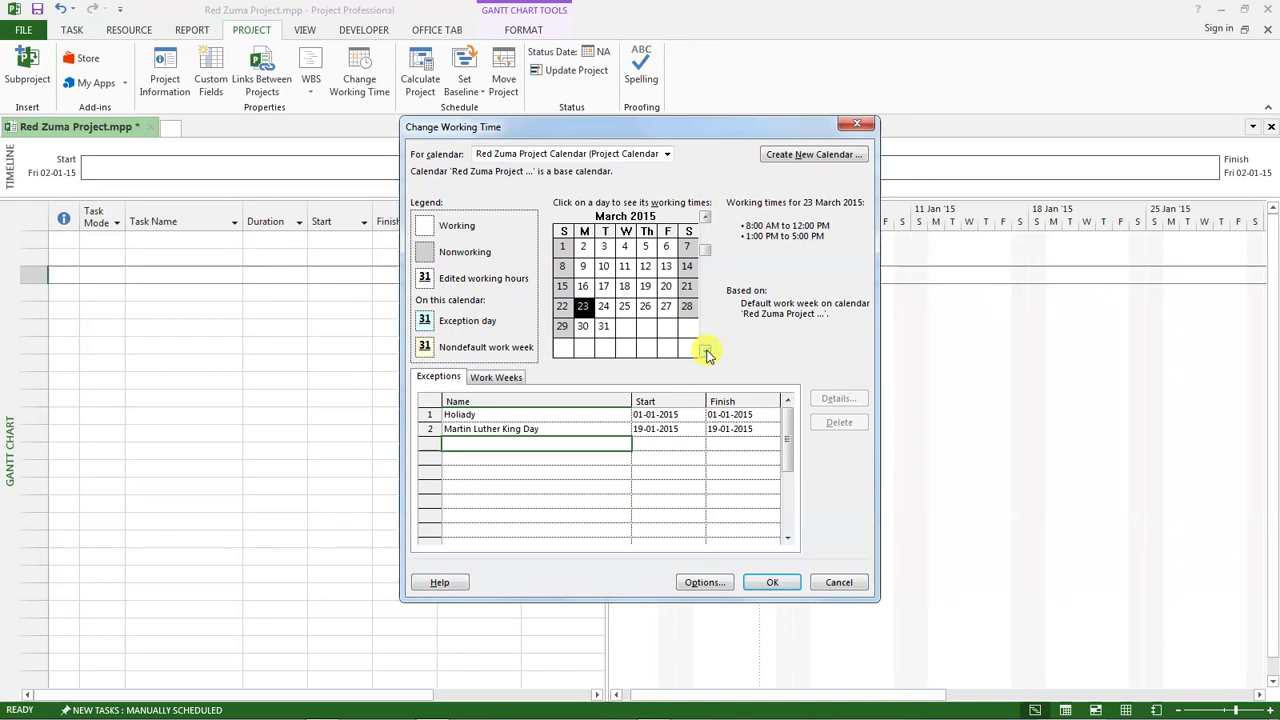
{"action": "left_click", "coordinate": [705, 351]}
{"action": "left_click", "coordinate": [705, 351]}
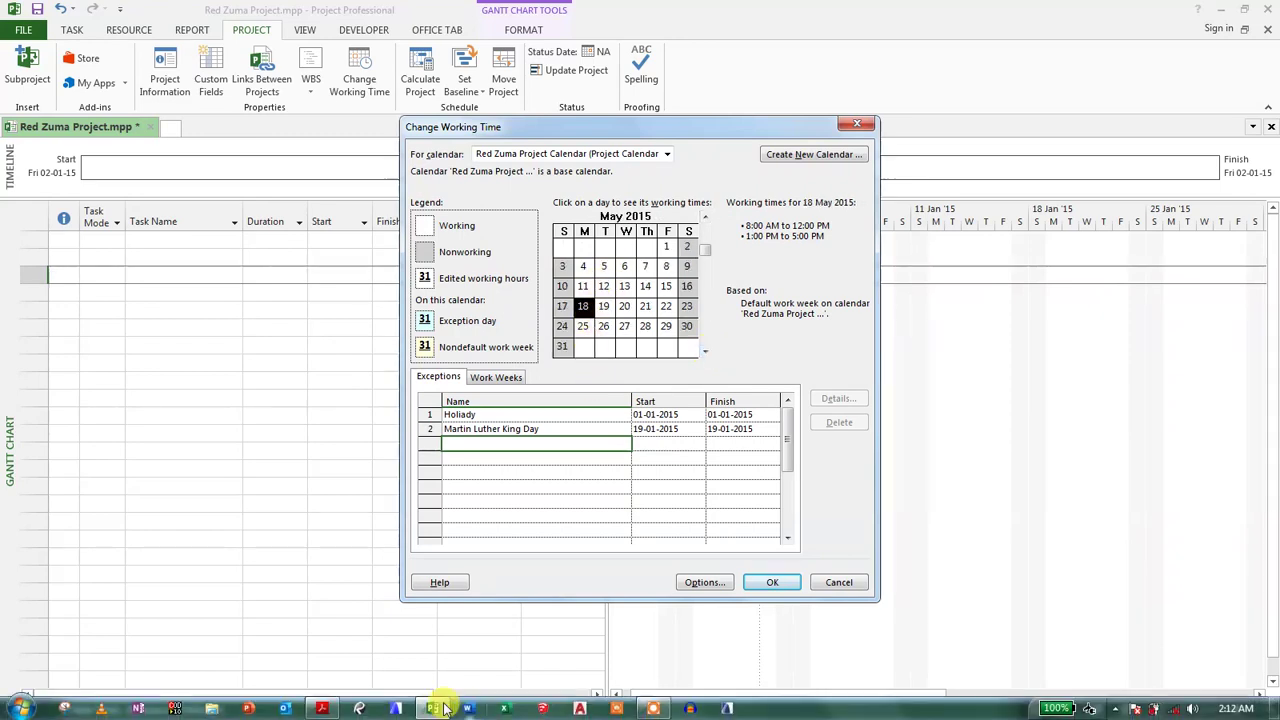
{"action": "left_click", "coordinate": [322, 716]}
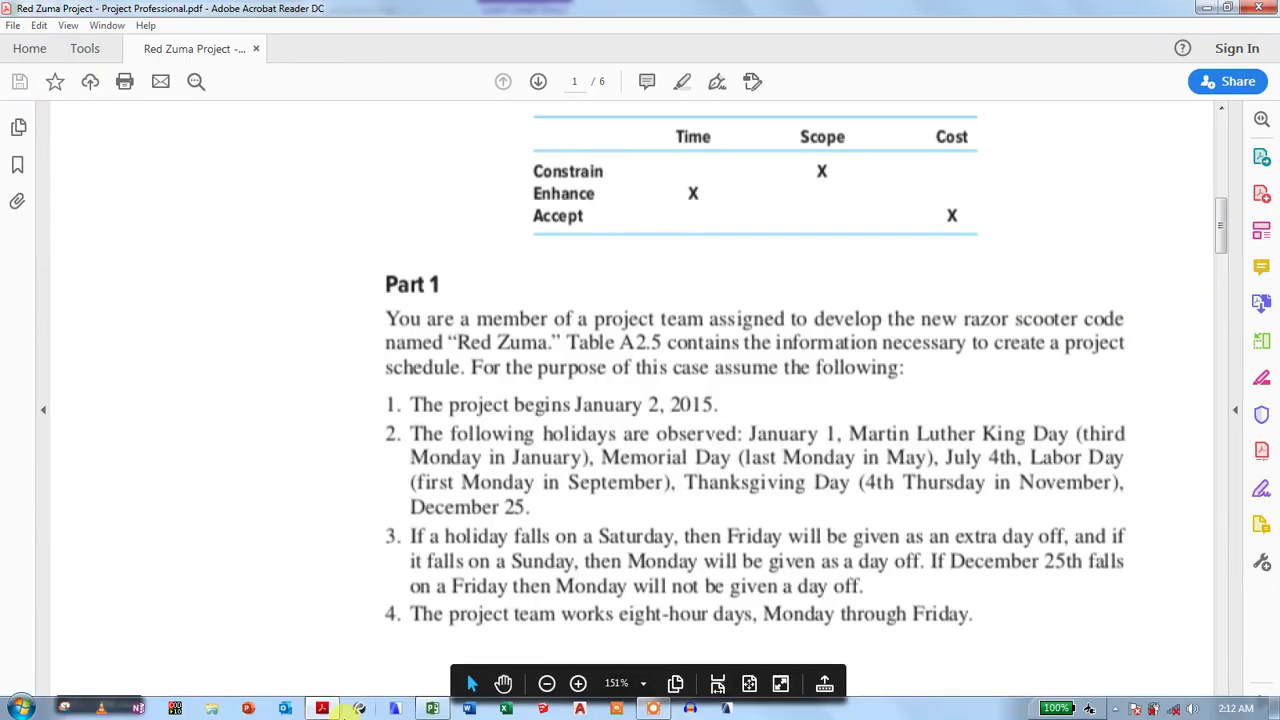
{"action": "mouse_move", "coordinate": [428, 712]}
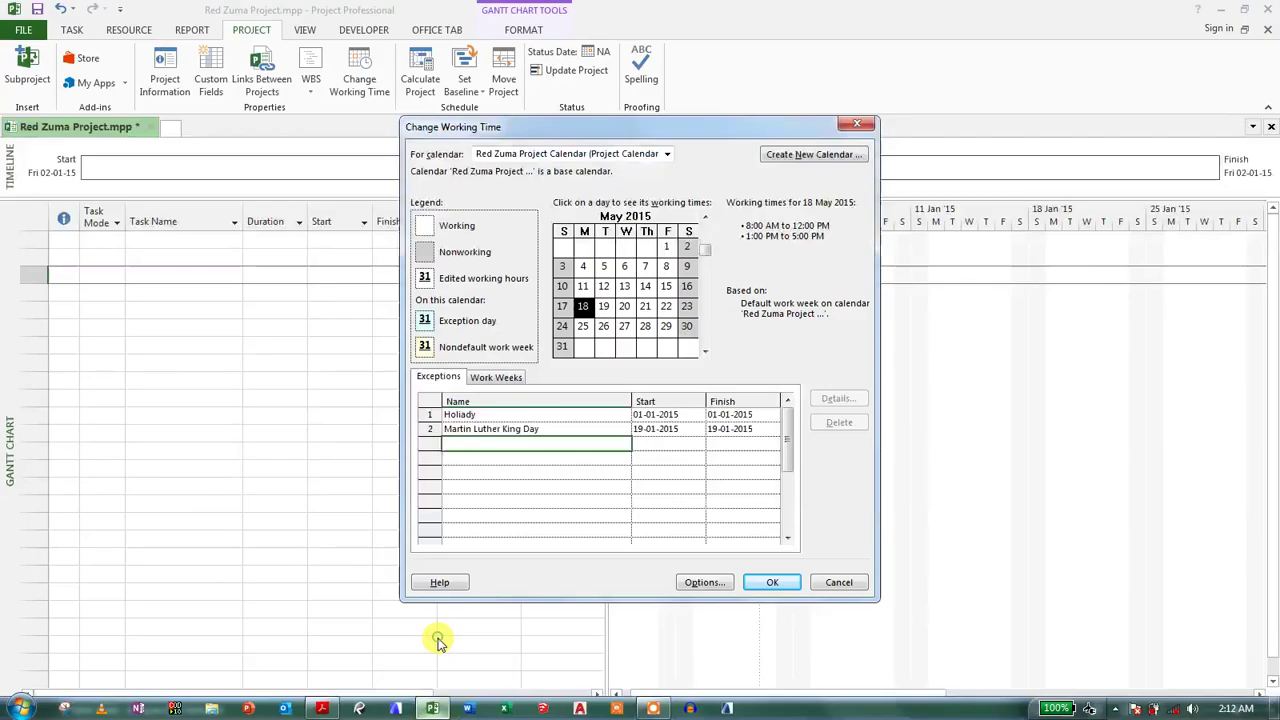
{"action": "left_click", "coordinate": [436, 638]}
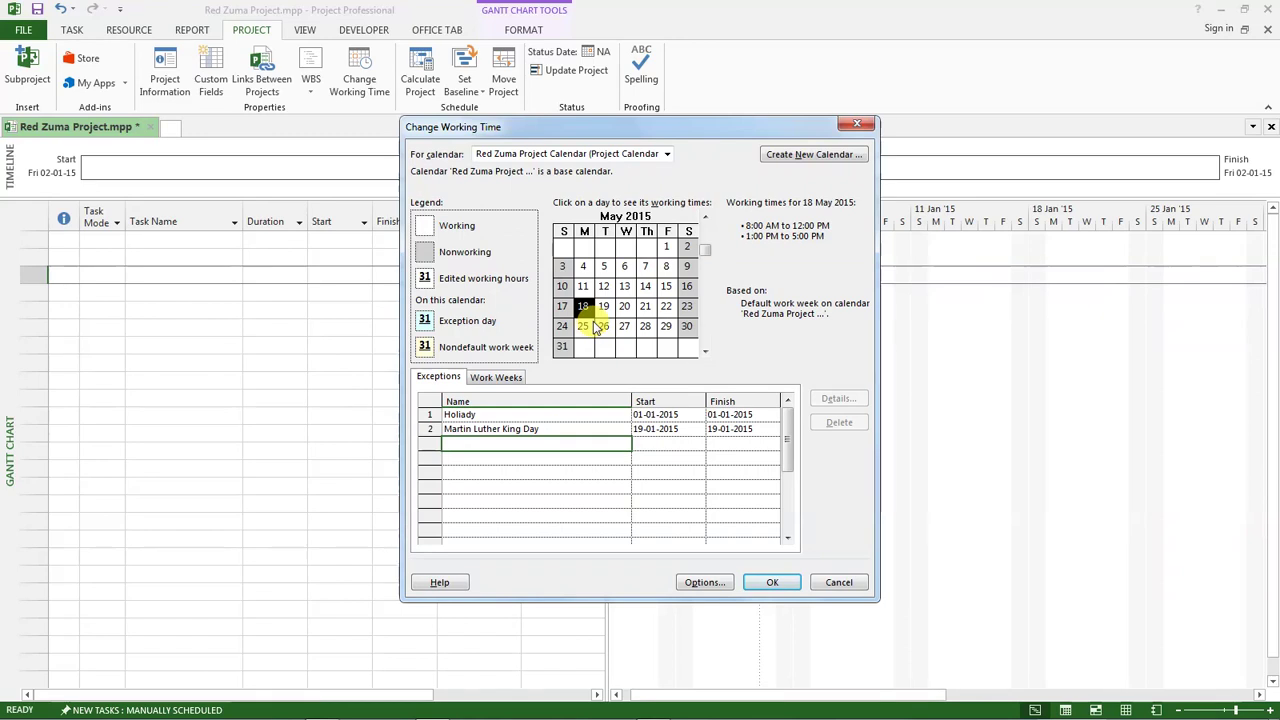
Add a 'Memorial Day' exception making 25 May 2015 nonworking.
{"action": "left_click", "coordinate": [583, 266]}
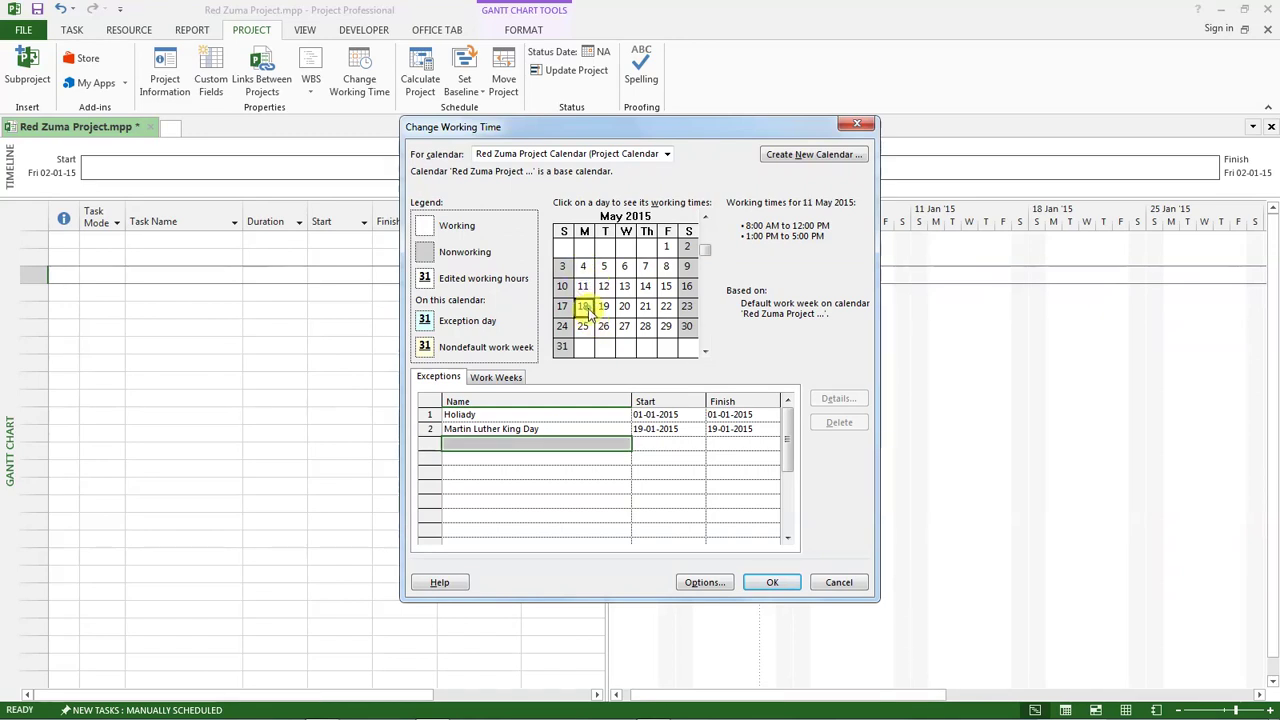
{"action": "left_click", "coordinate": [585, 330]}
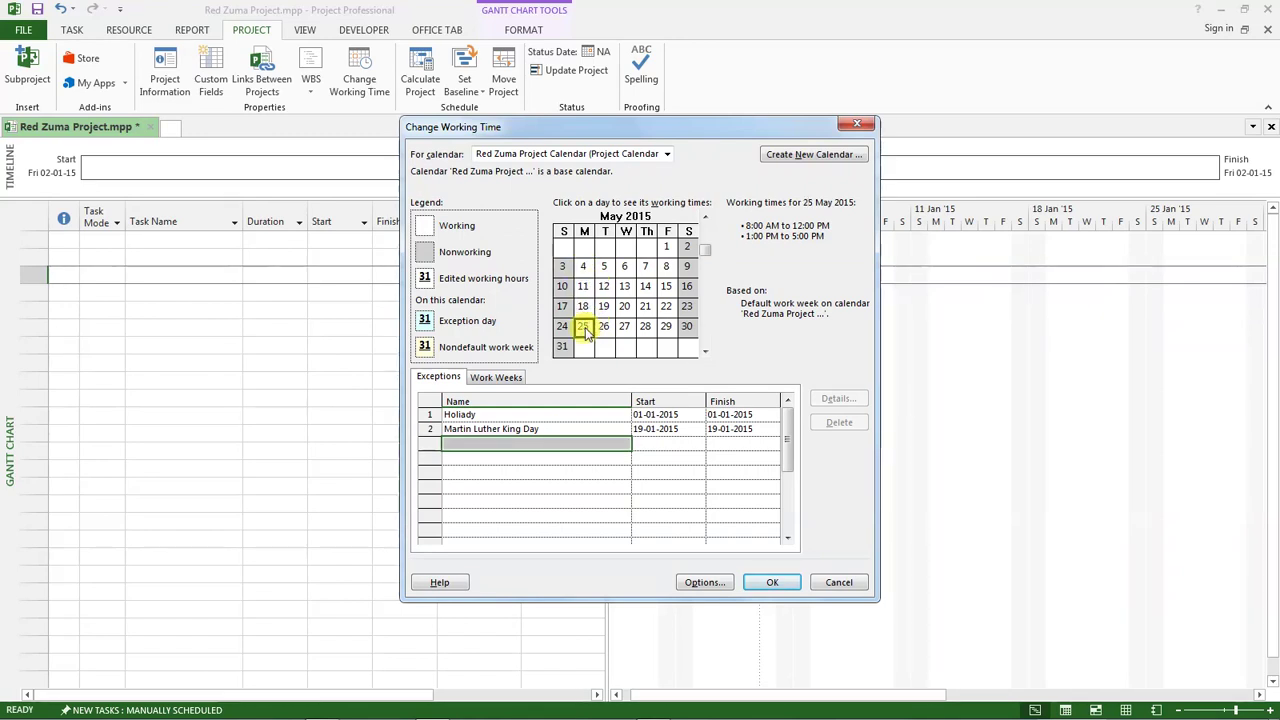
{"action": "left_click", "coordinate": [476, 444]}
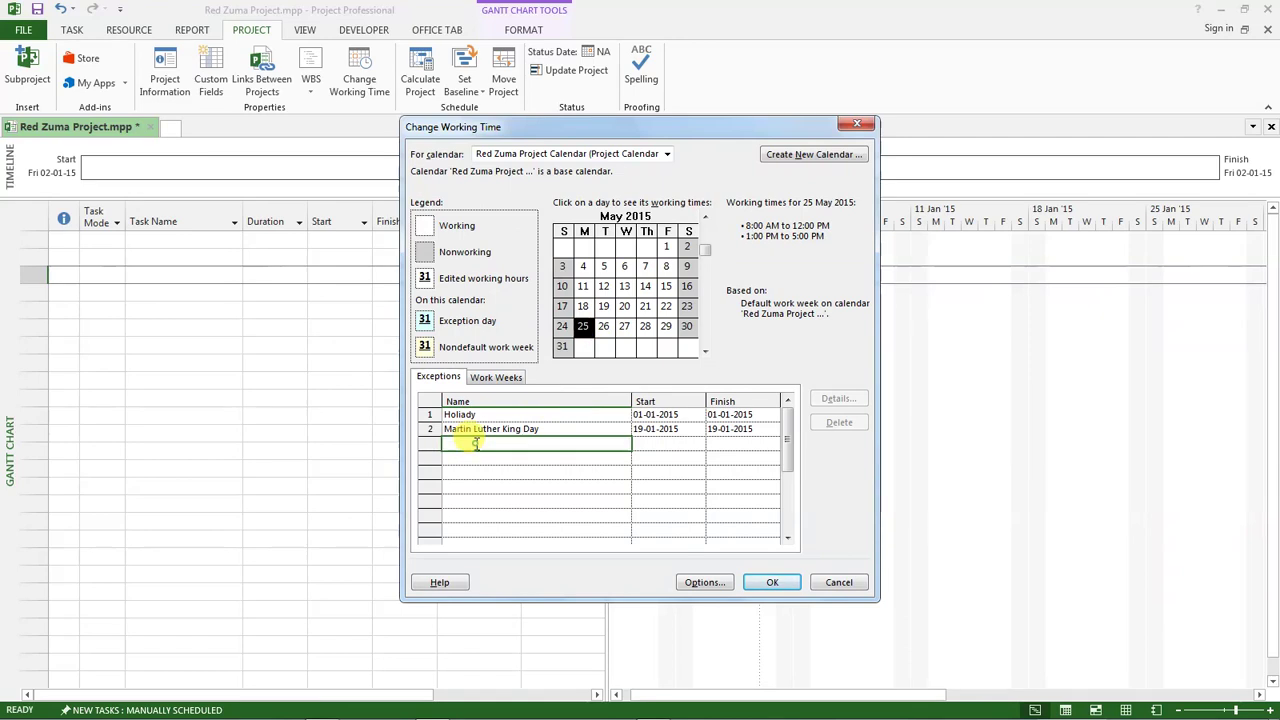
{"action": "type", "text": "M"}
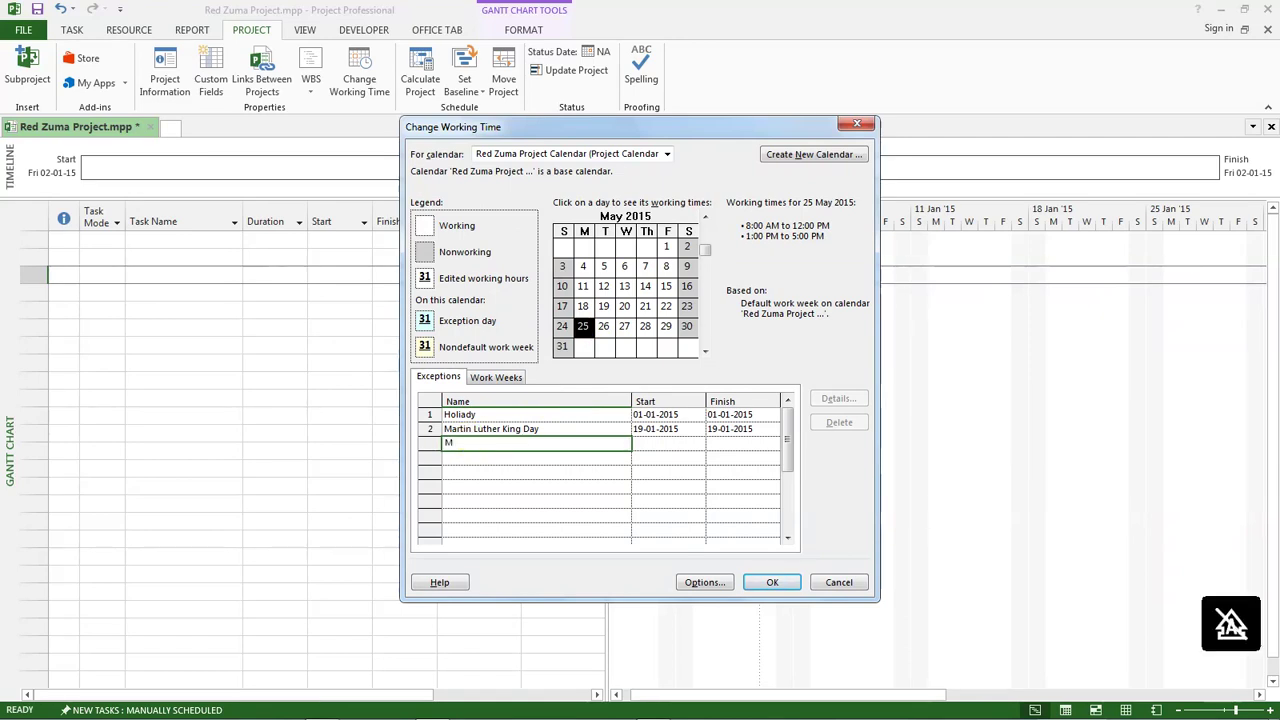
{"action": "type", "text": "emorial Dayt"}
{"action": "key", "text": "BackSpace"}
{"action": "key", "text": "Return"}
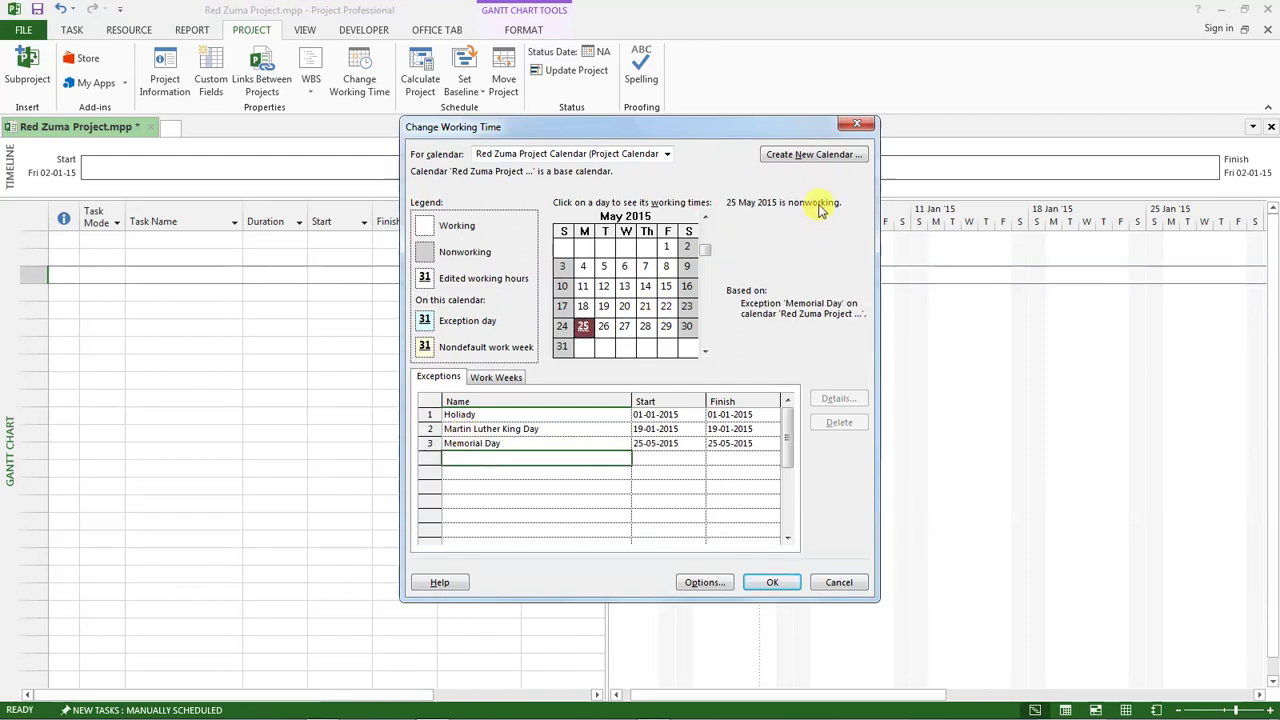
{"action": "left_click", "coordinate": [320, 708]}
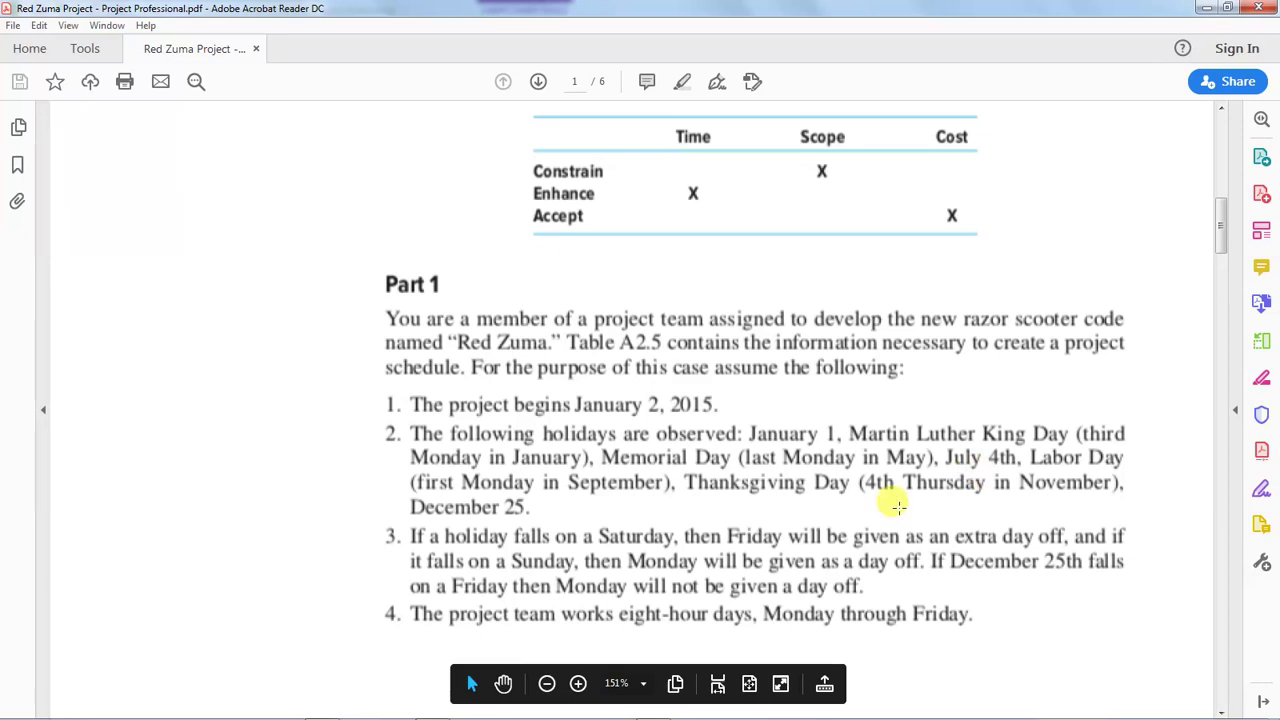
Page the working-time calendar to July 2015, select Saturday 4 July, and return to the PDF.
{"action": "mouse_move", "coordinate": [378, 714]}
{"action": "left_click", "coordinate": [430, 708]}
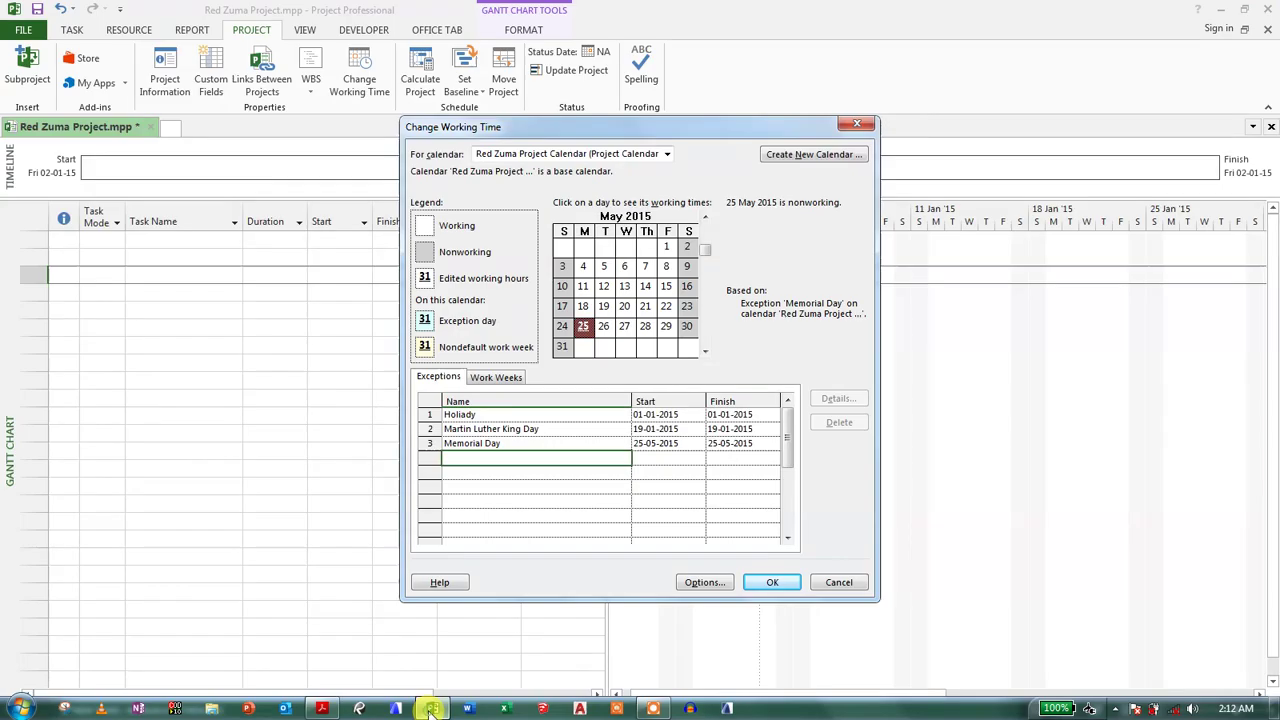
{"action": "left_click", "coordinate": [705, 352]}
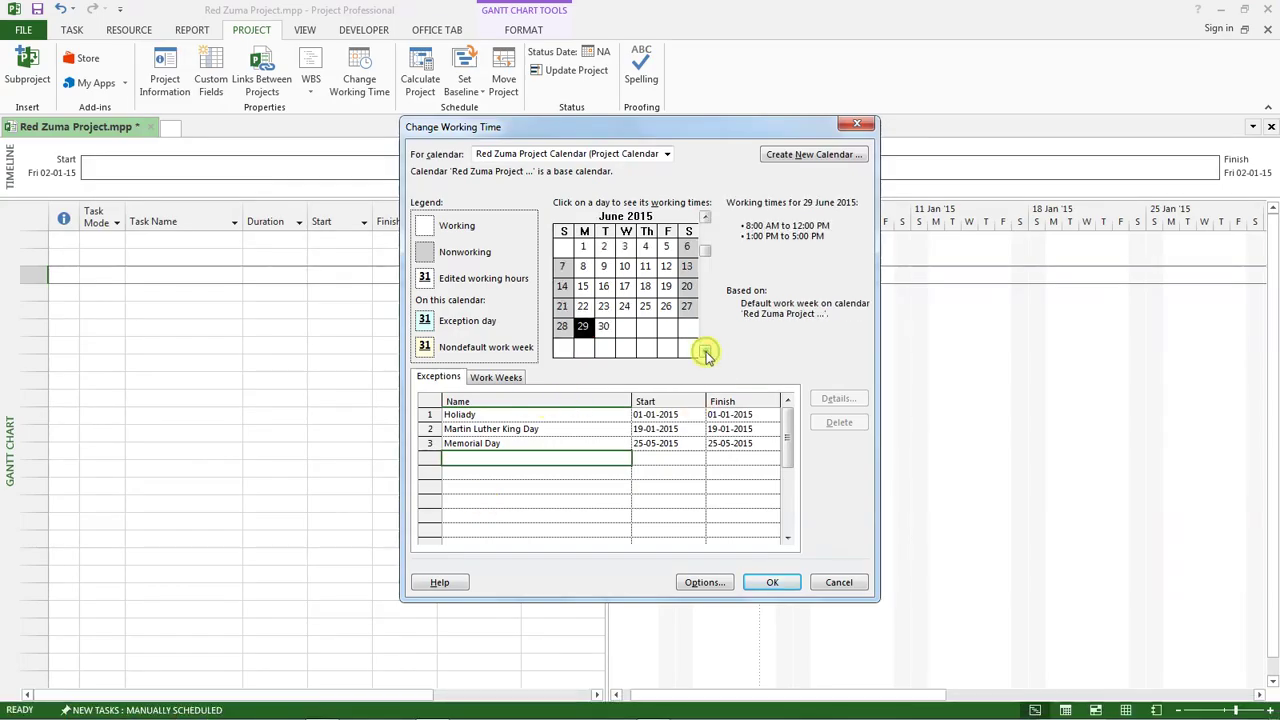
{"action": "left_click", "coordinate": [705, 352]}
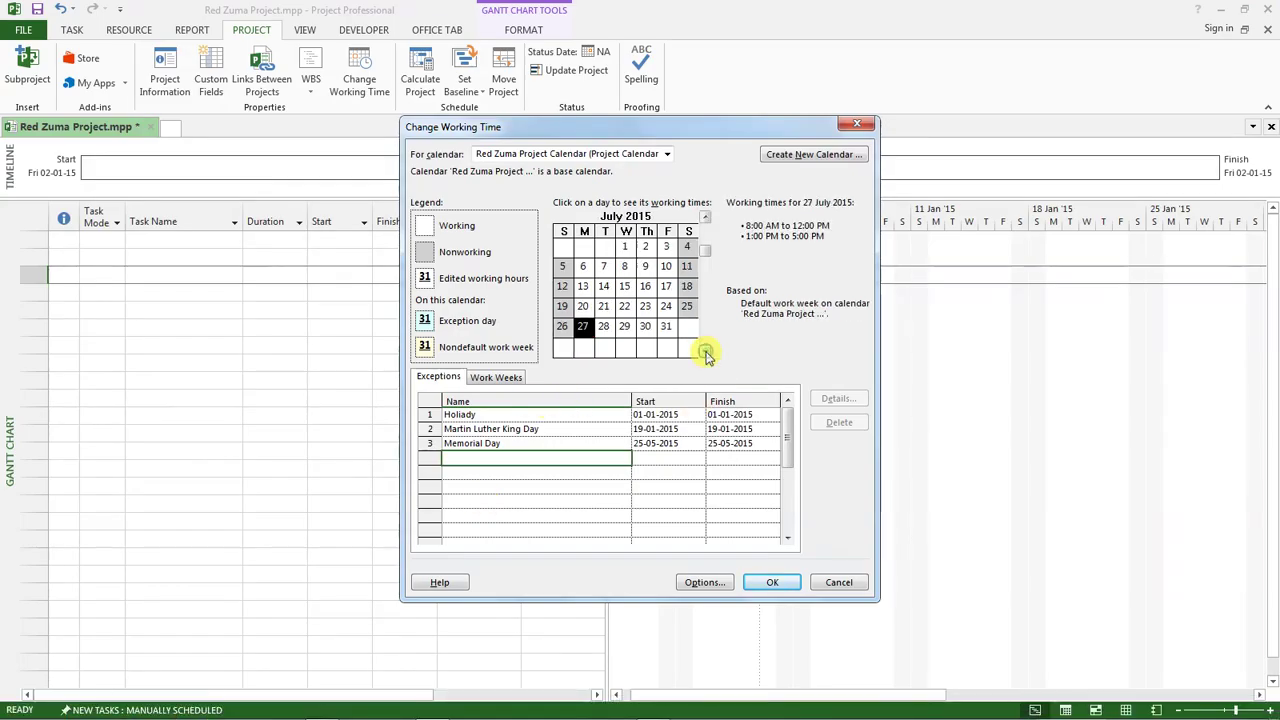
{"action": "left_click", "coordinate": [690, 250]}
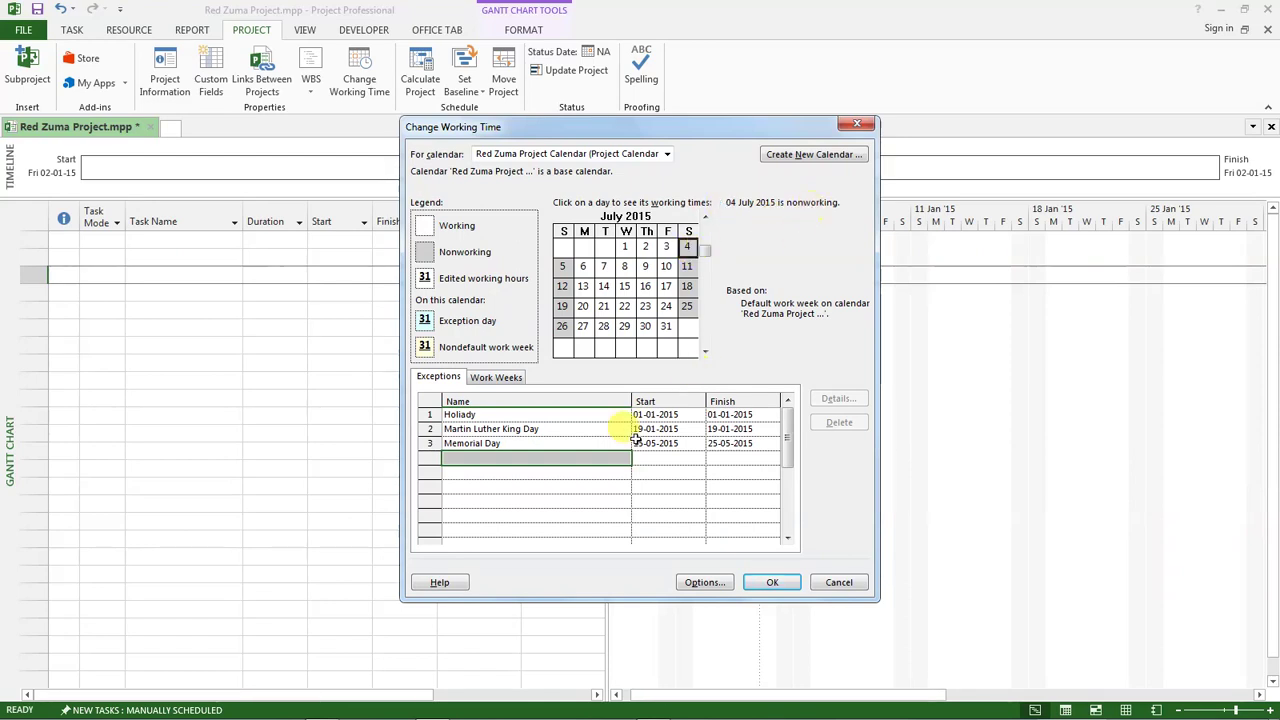
{"action": "mouse_move", "coordinate": [560, 705]}
{"action": "left_click", "coordinate": [330, 709]}
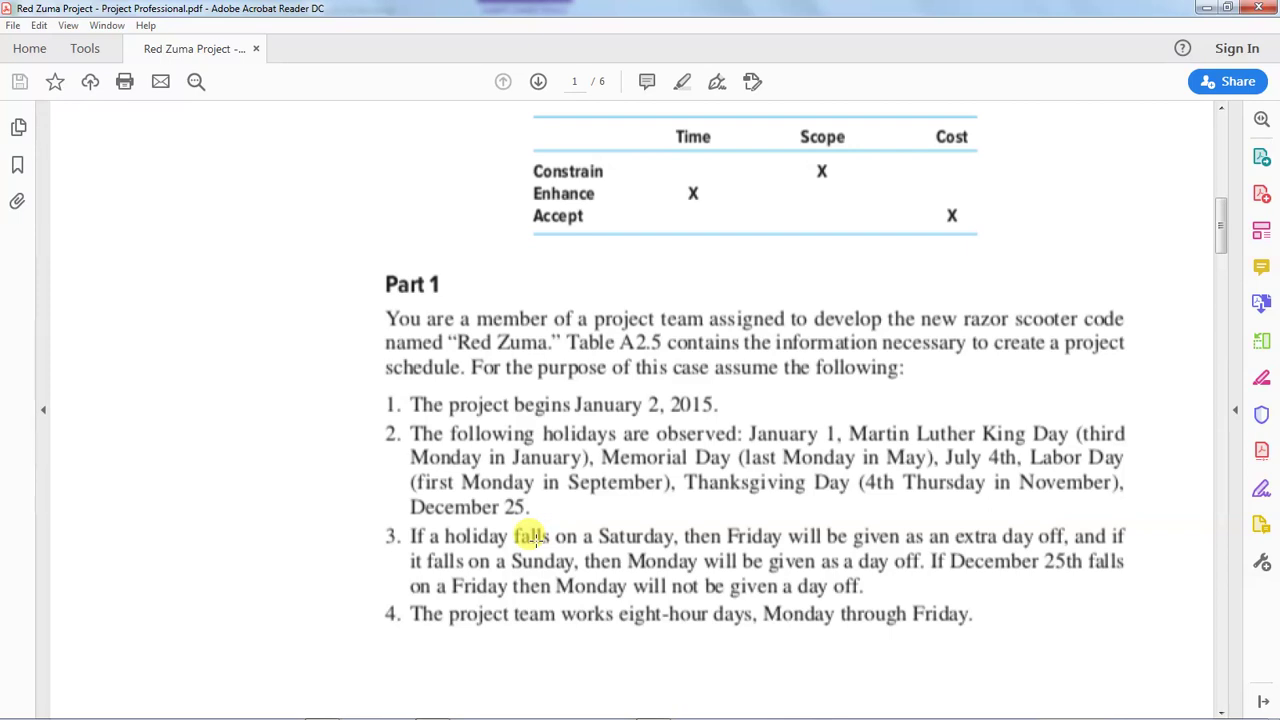
Select Friday 3 July as the substitute day off and check the PDF holiday list.
{"action": "mouse_move", "coordinate": [569, 700]}
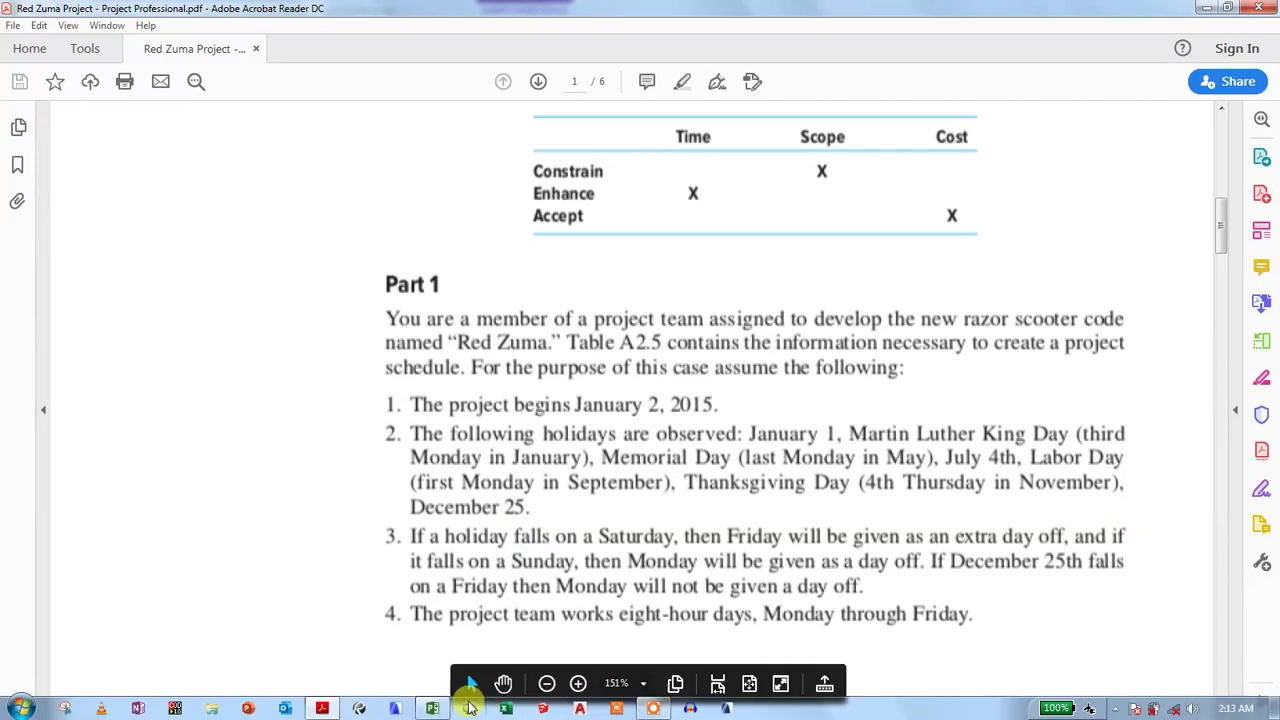
{"action": "left_click", "coordinate": [437, 708]}
{"action": "left_click", "coordinate": [688, 248]}
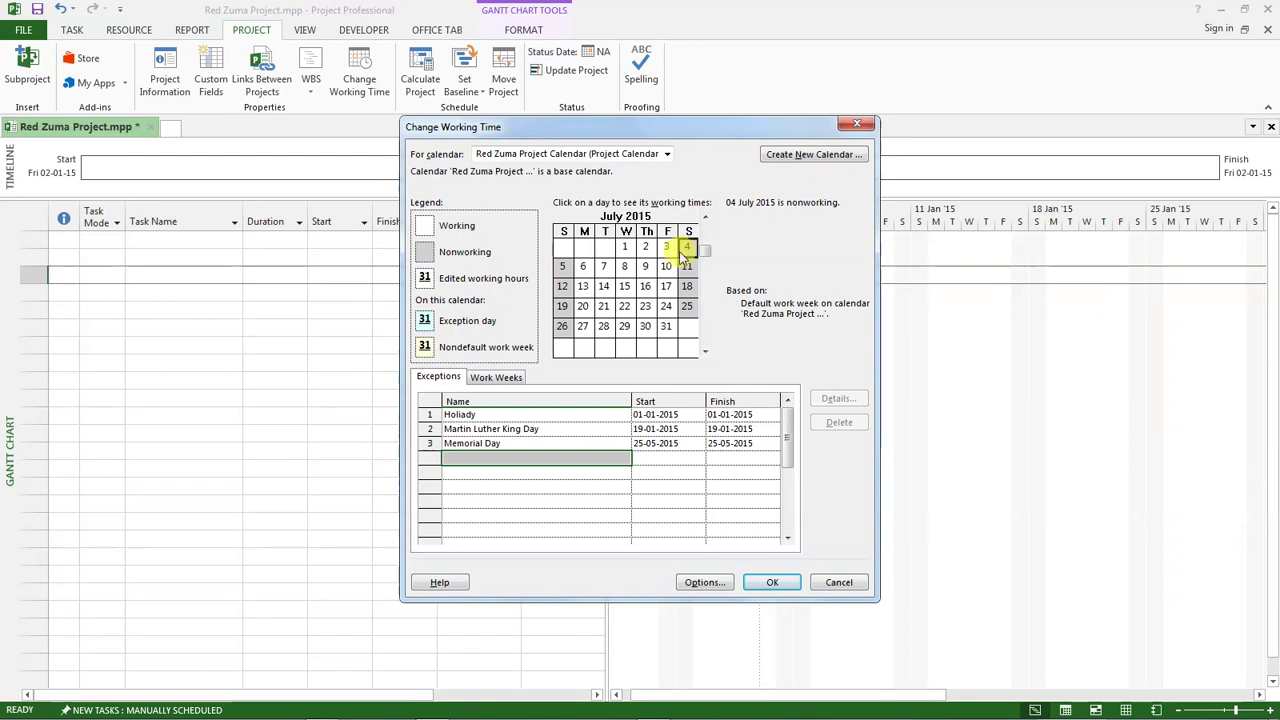
{"action": "left_click", "coordinate": [668, 247]}
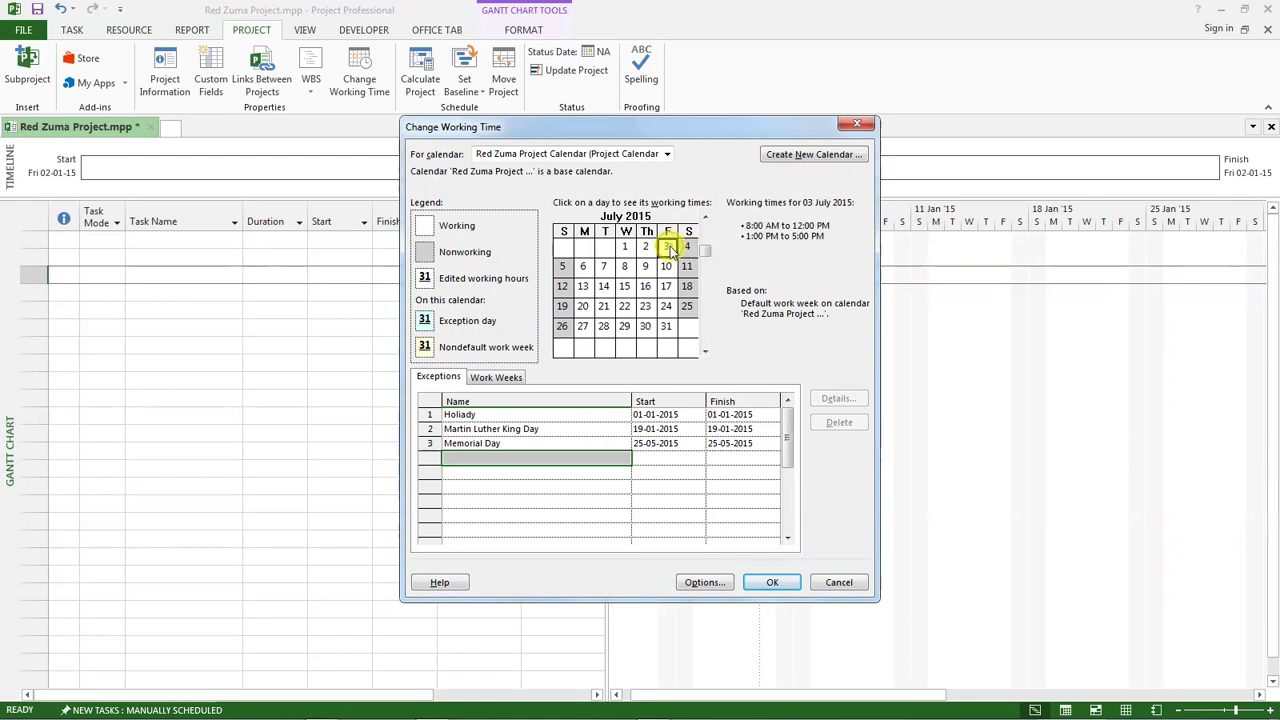
{"action": "left_click", "coordinate": [537, 457]}
{"action": "mouse_move", "coordinate": [410, 705]}
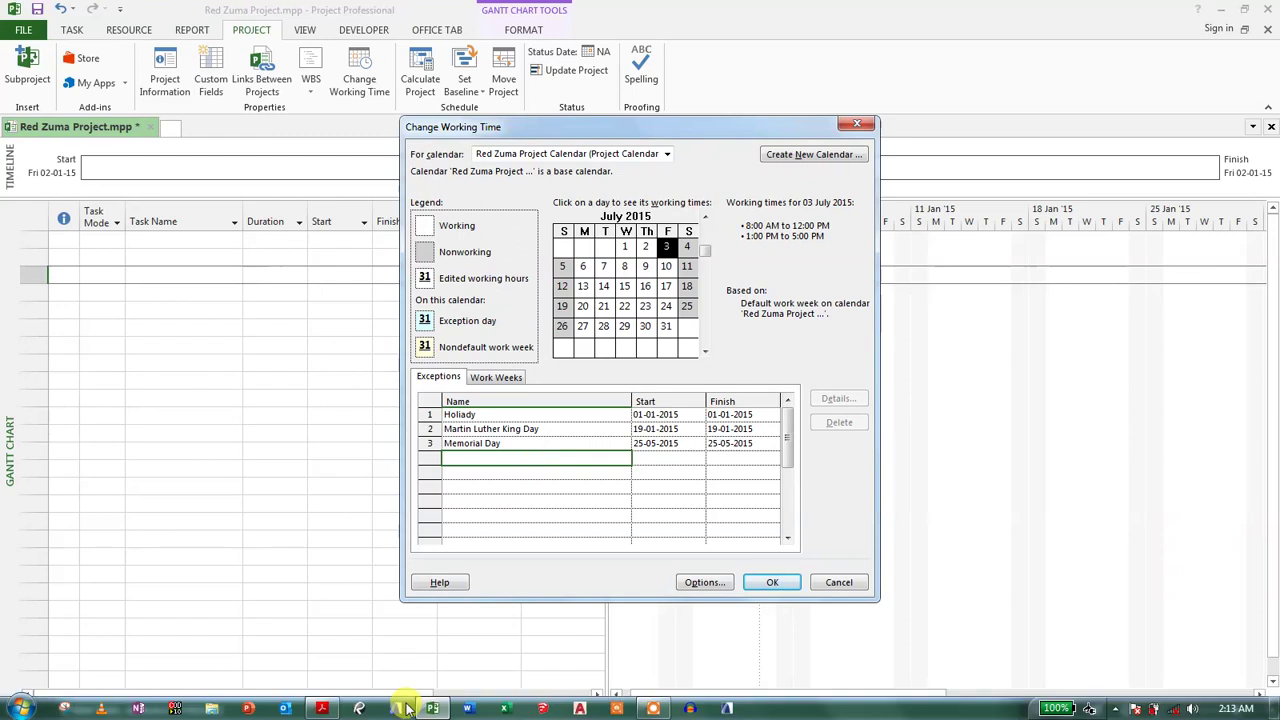
{"action": "left_click", "coordinate": [324, 708]}
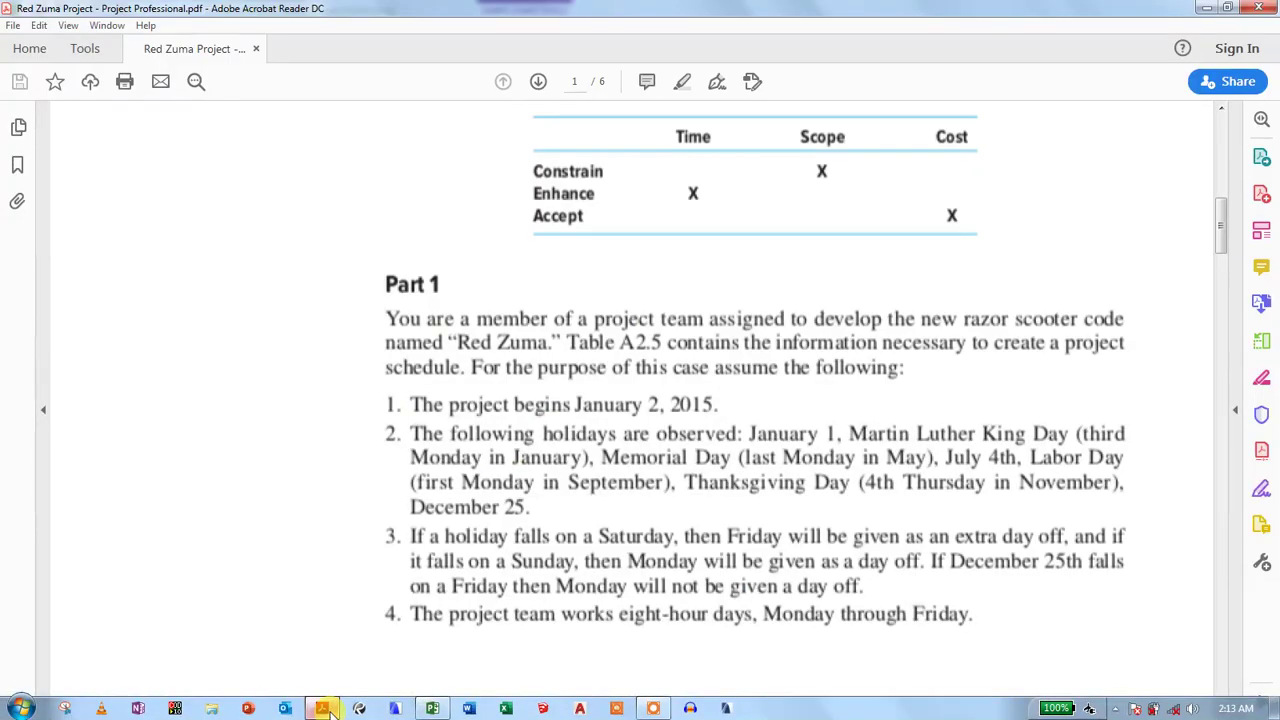
{"action": "left_click", "coordinate": [324, 708]}
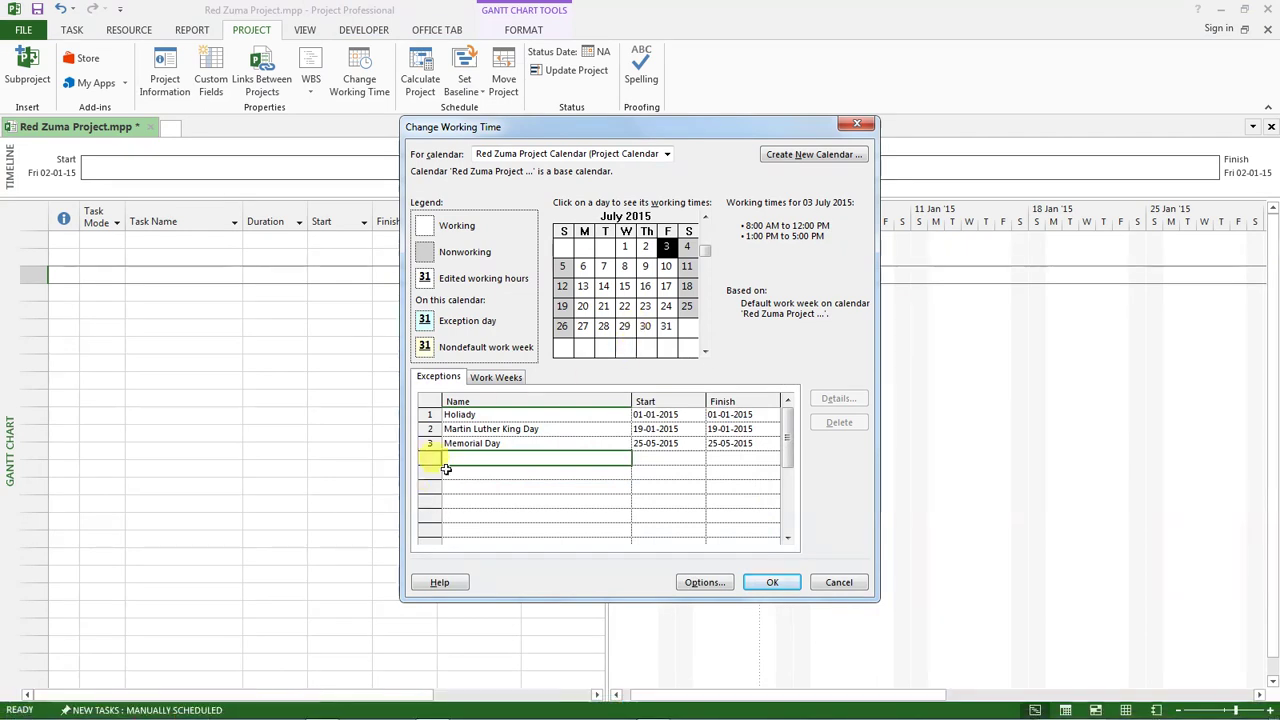
Add a fourth exception named 'Holiday' for 3 July 2015.
{"action": "left_click", "coordinate": [667, 247]}
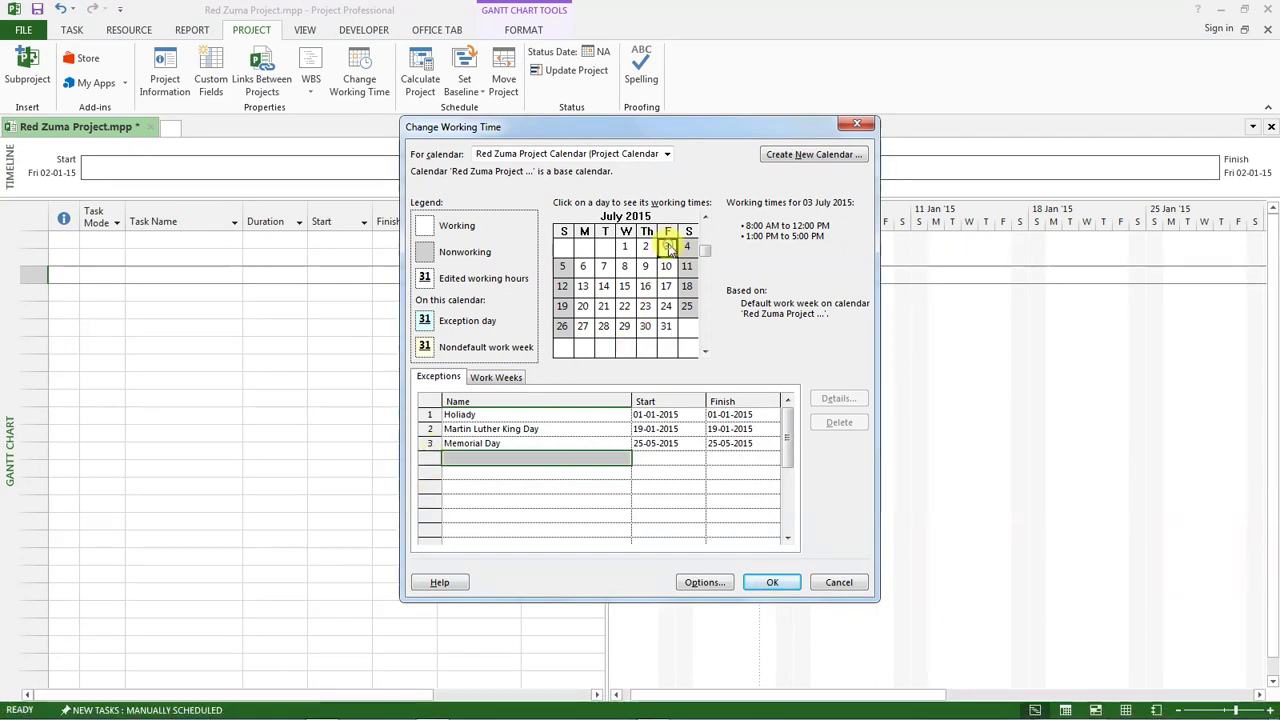
{"action": "left_click", "coordinate": [459, 457]}
{"action": "type", "text": "Holiday"}
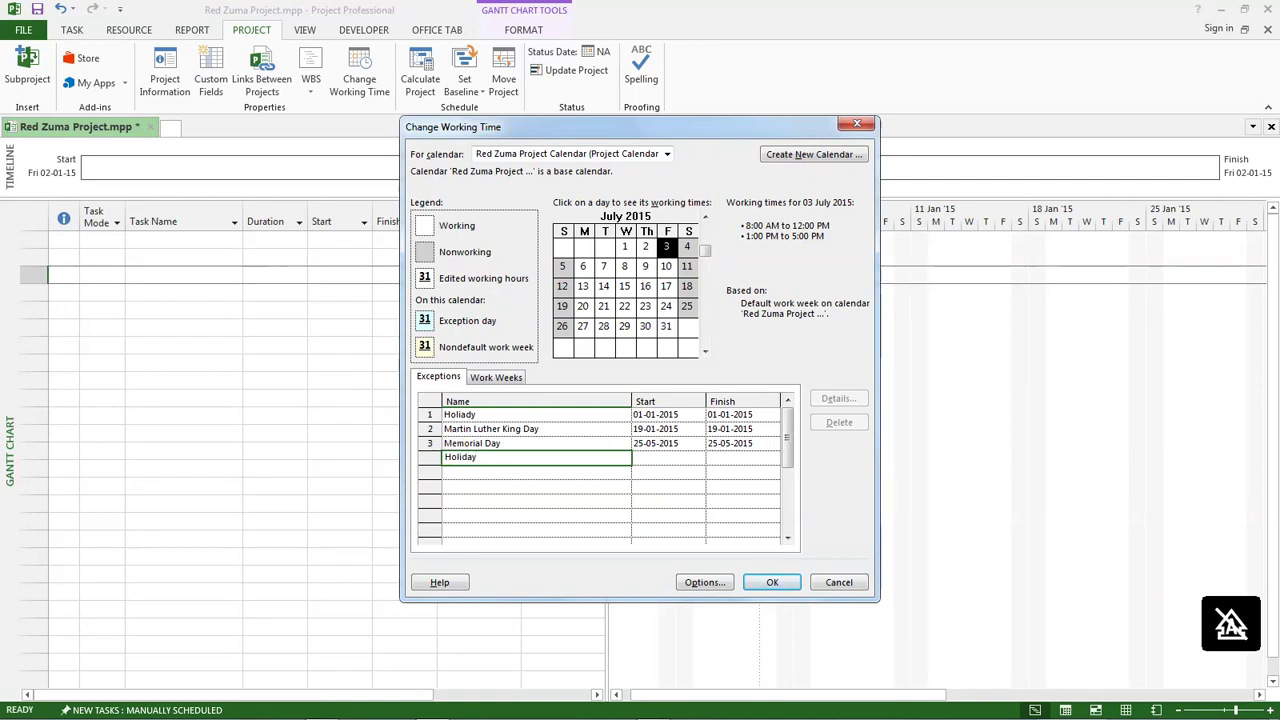
{"action": "key", "text": "Return"}
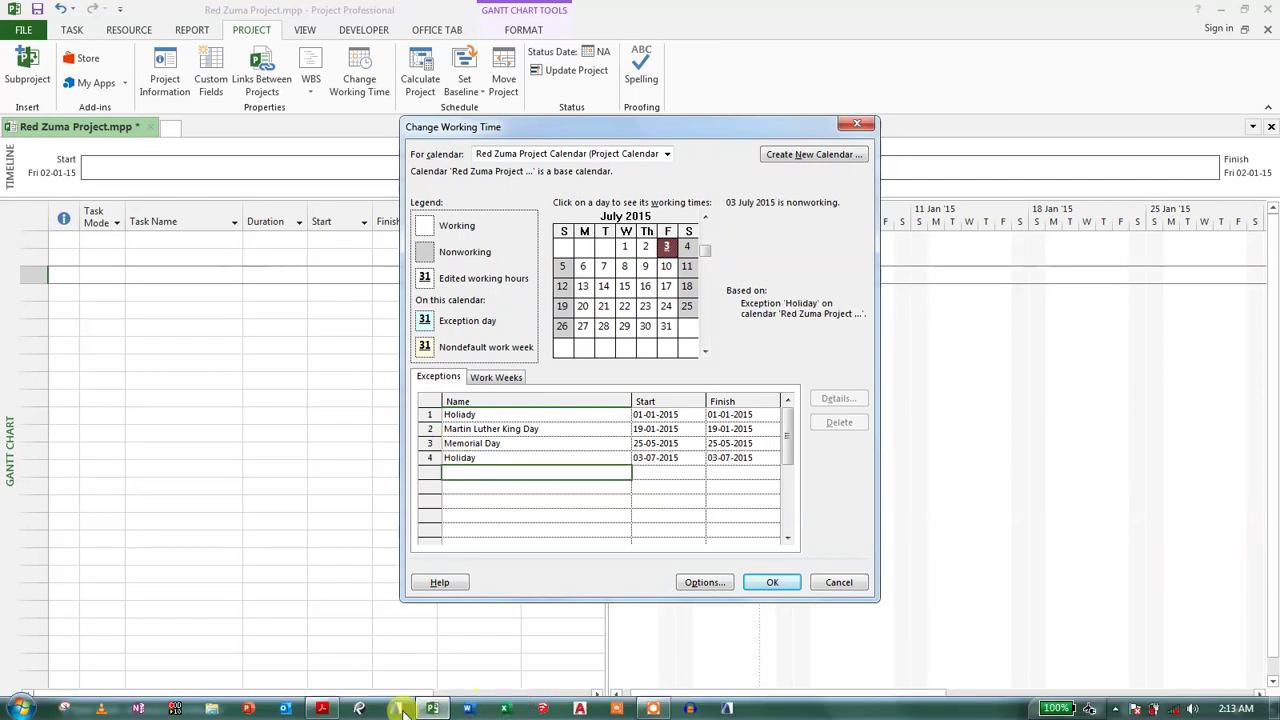
{"action": "left_click", "coordinate": [322, 708]}
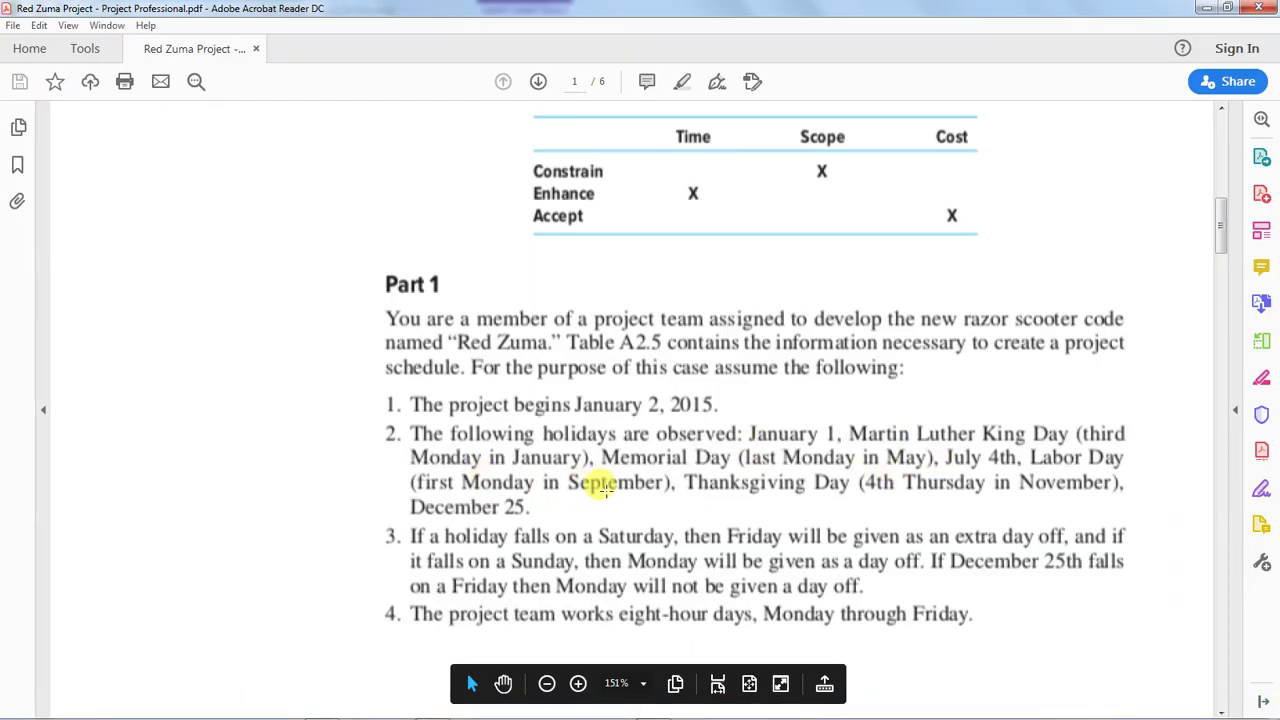
{"action": "left_click", "coordinate": [433, 708]}
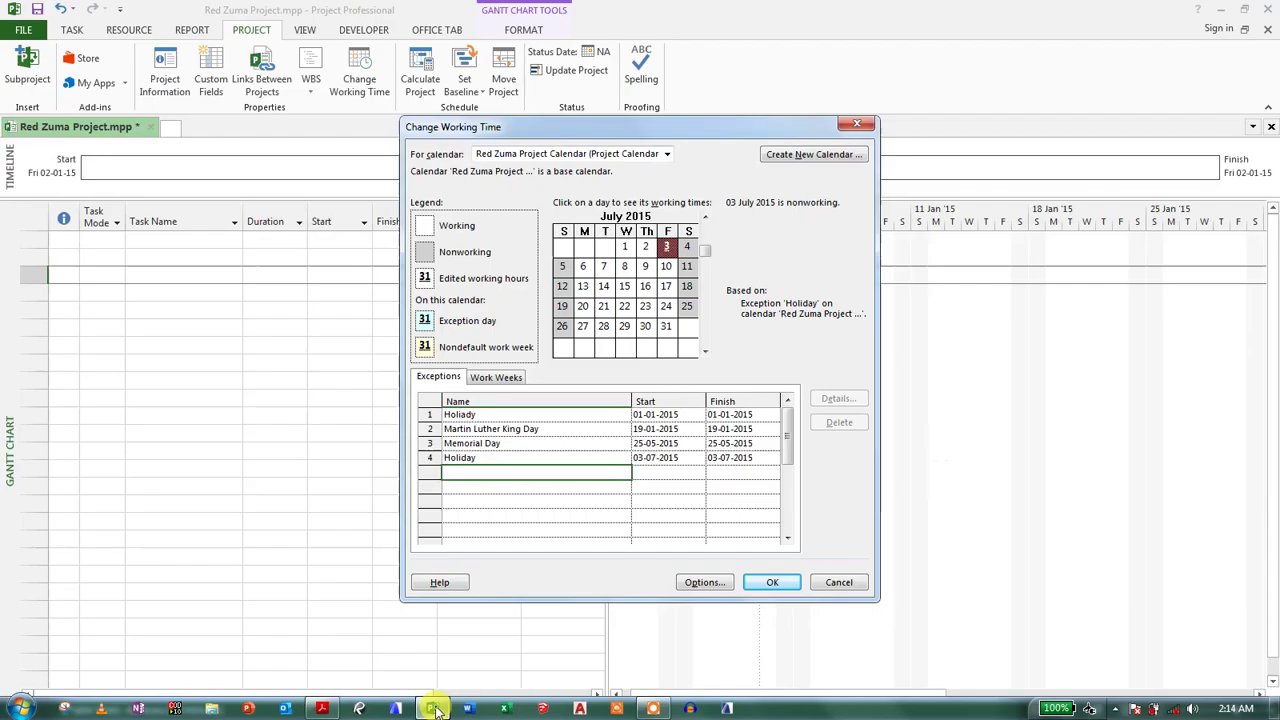
Add a fifth exception 'Labor Day' making Monday 7 September 2015 nonworking.
{"action": "left_click", "coordinate": [704, 351]}
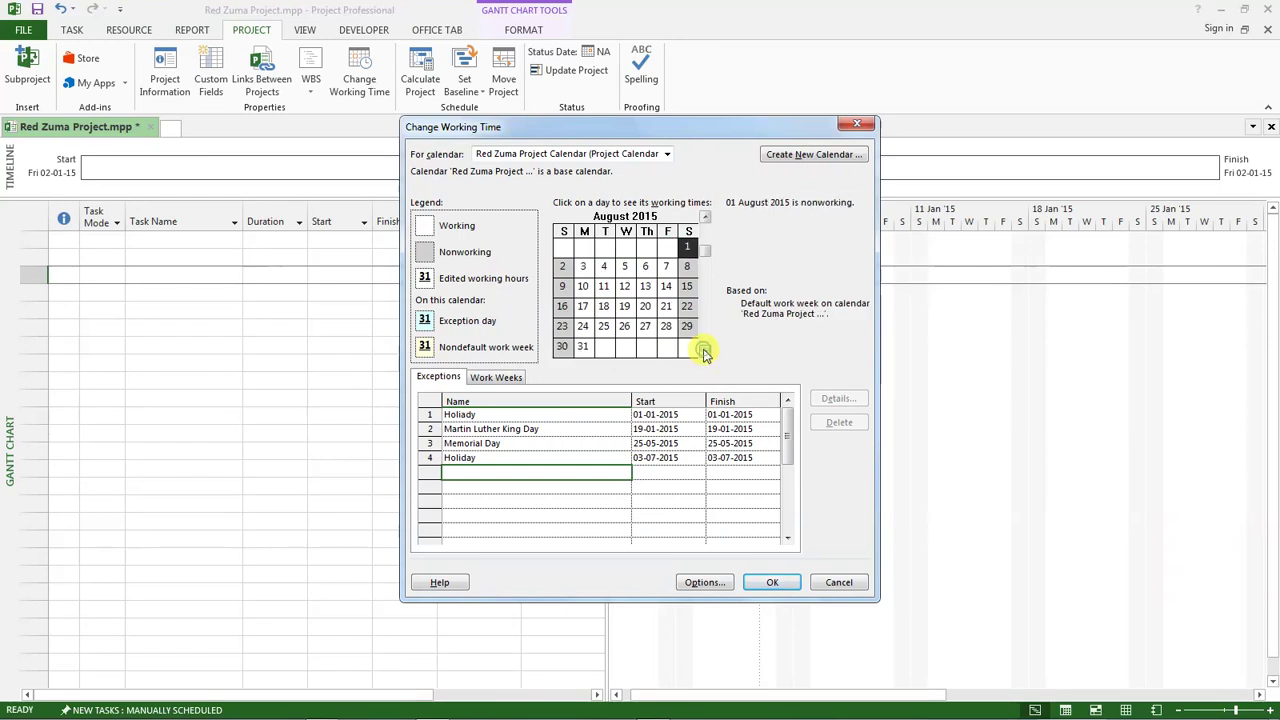
{"action": "left_click", "coordinate": [704, 351]}
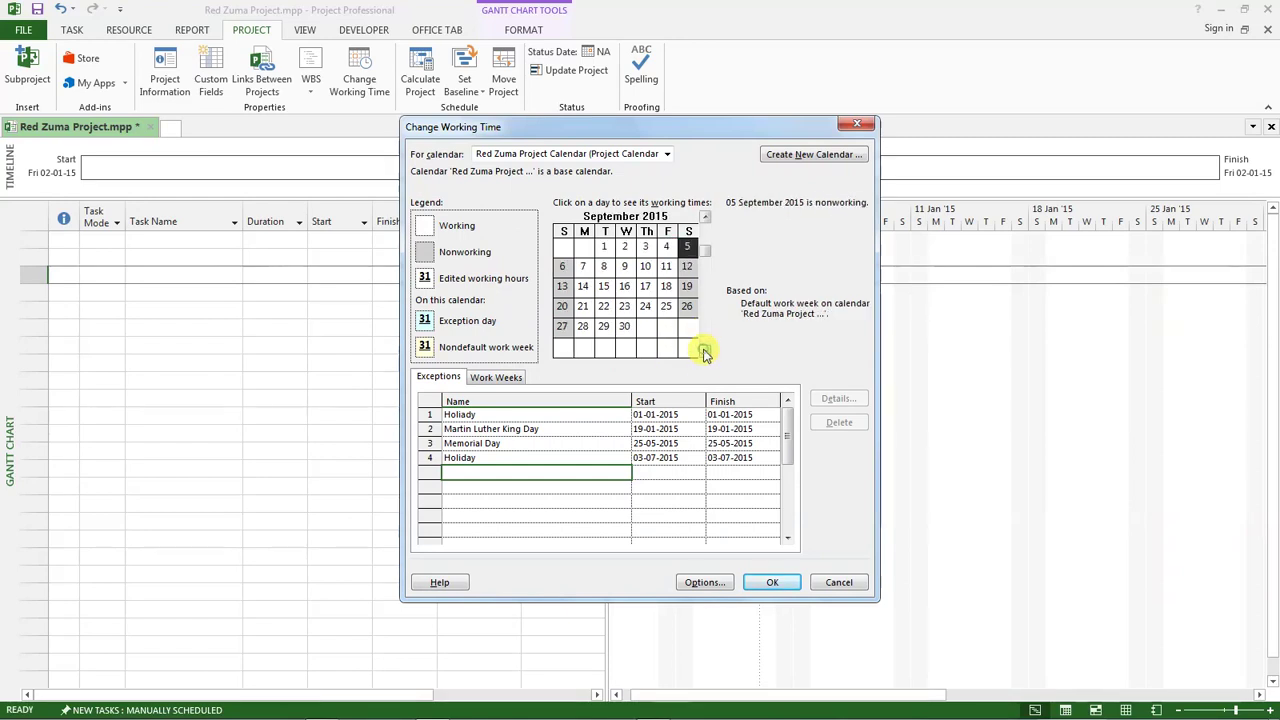
{"action": "left_click", "coordinate": [583, 268]}
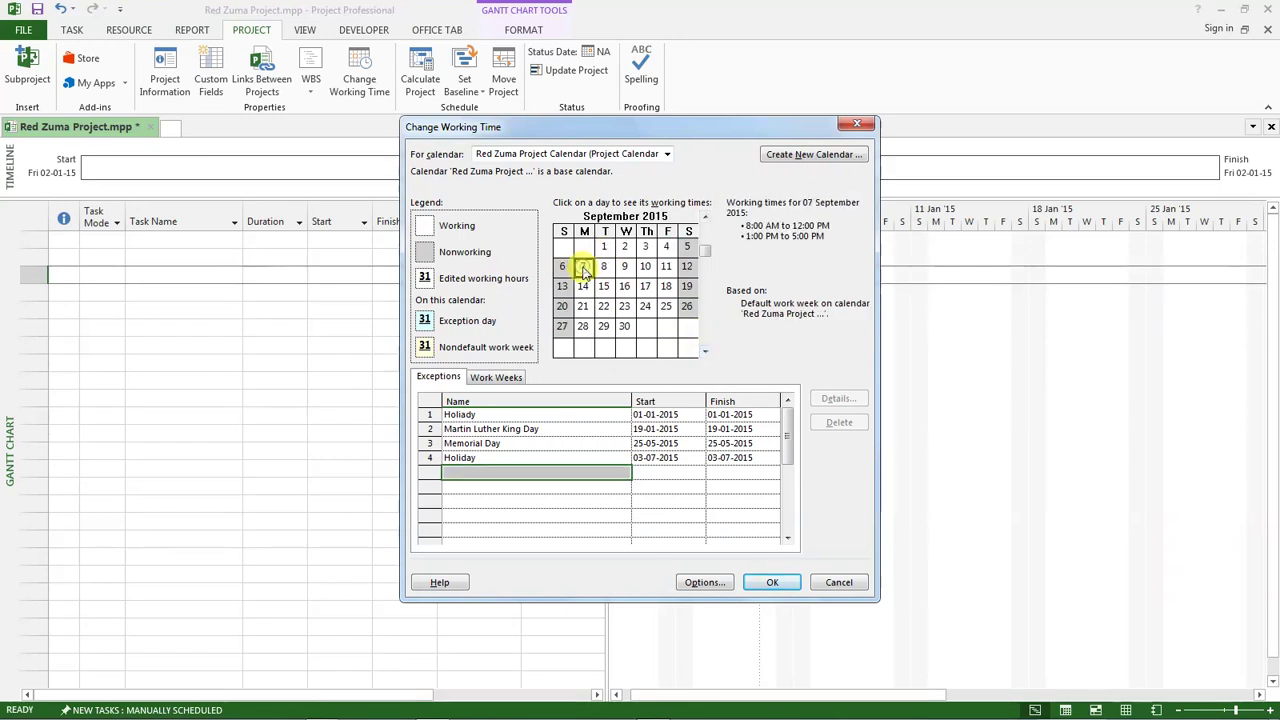
{"action": "left_click", "coordinate": [505, 470]}
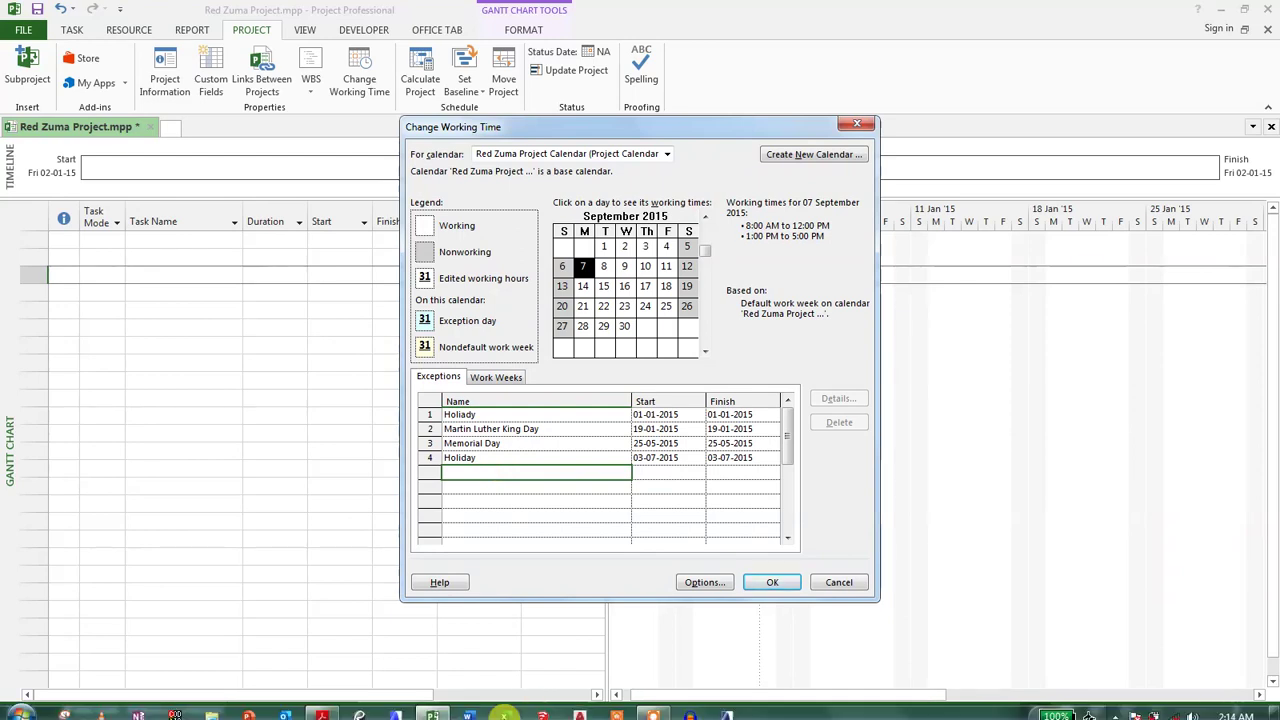
{"action": "left_click", "coordinate": [323, 709]}
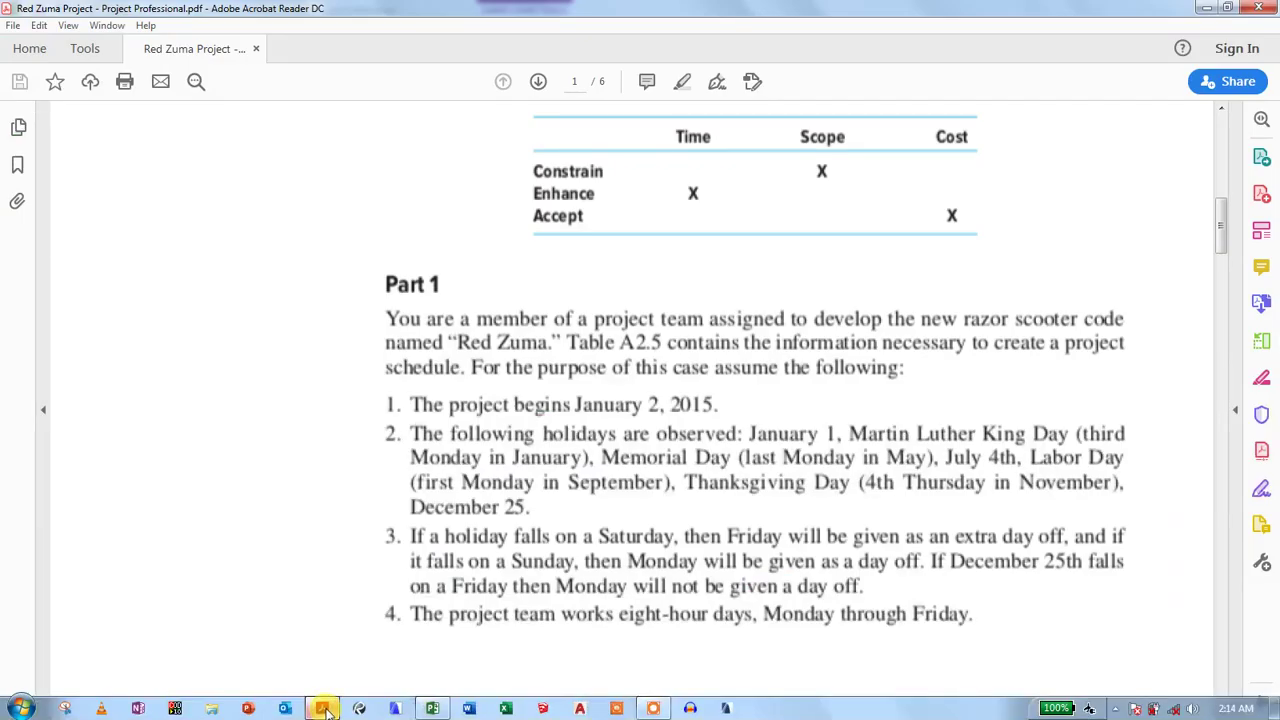
{"action": "left_click", "coordinate": [323, 709]}
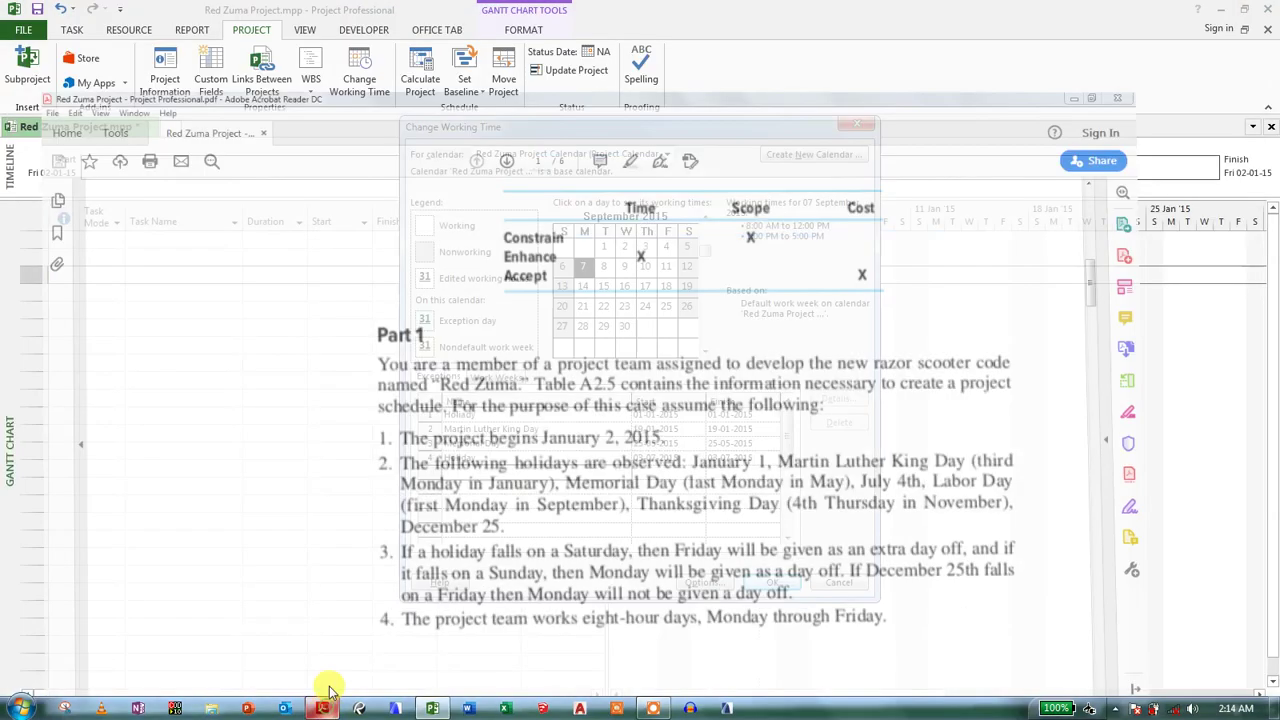
{"action": "type", "text": "Labo"}
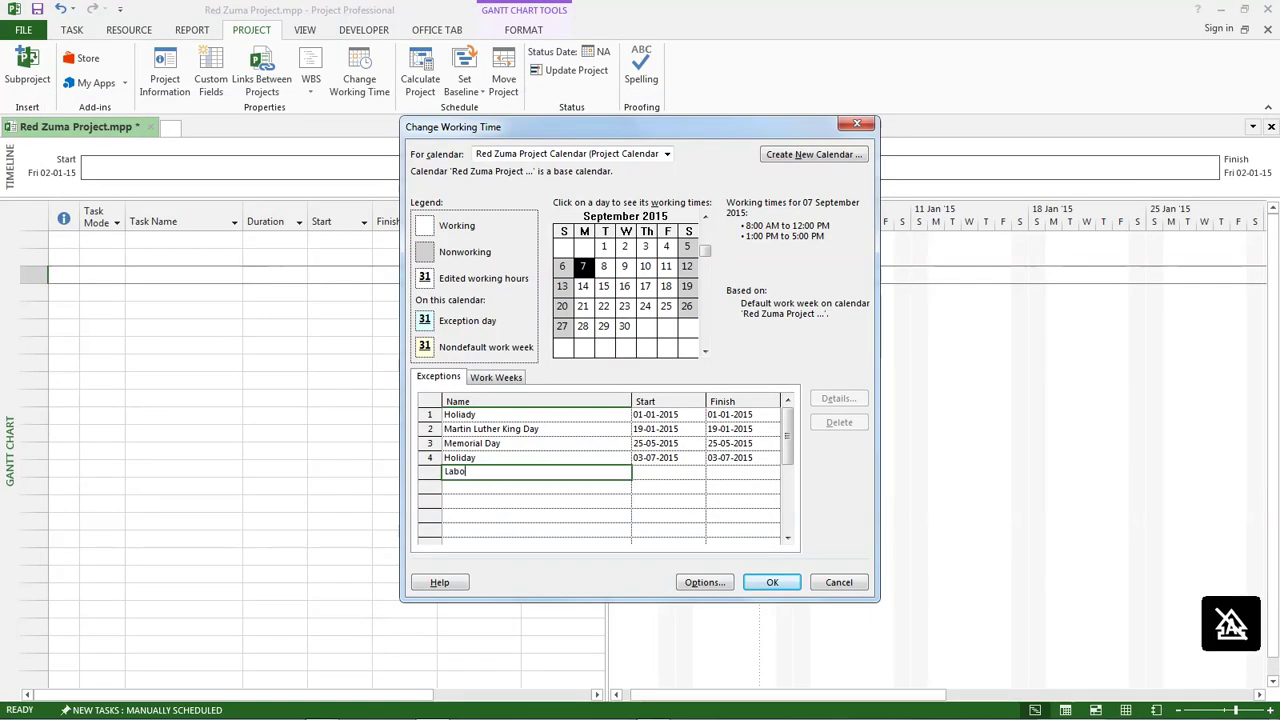
{"action": "type", "text": "r Day"}
{"action": "key", "text": "Return"}
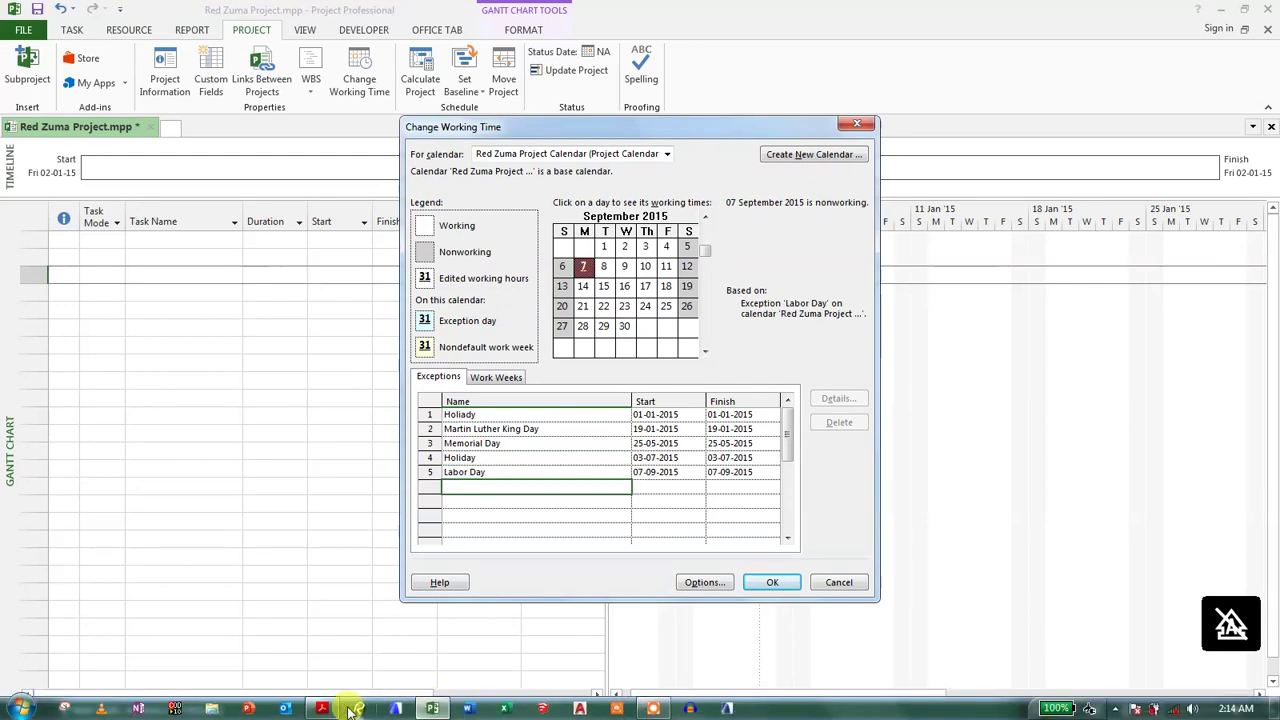
{"action": "left_click", "coordinate": [349, 709]}
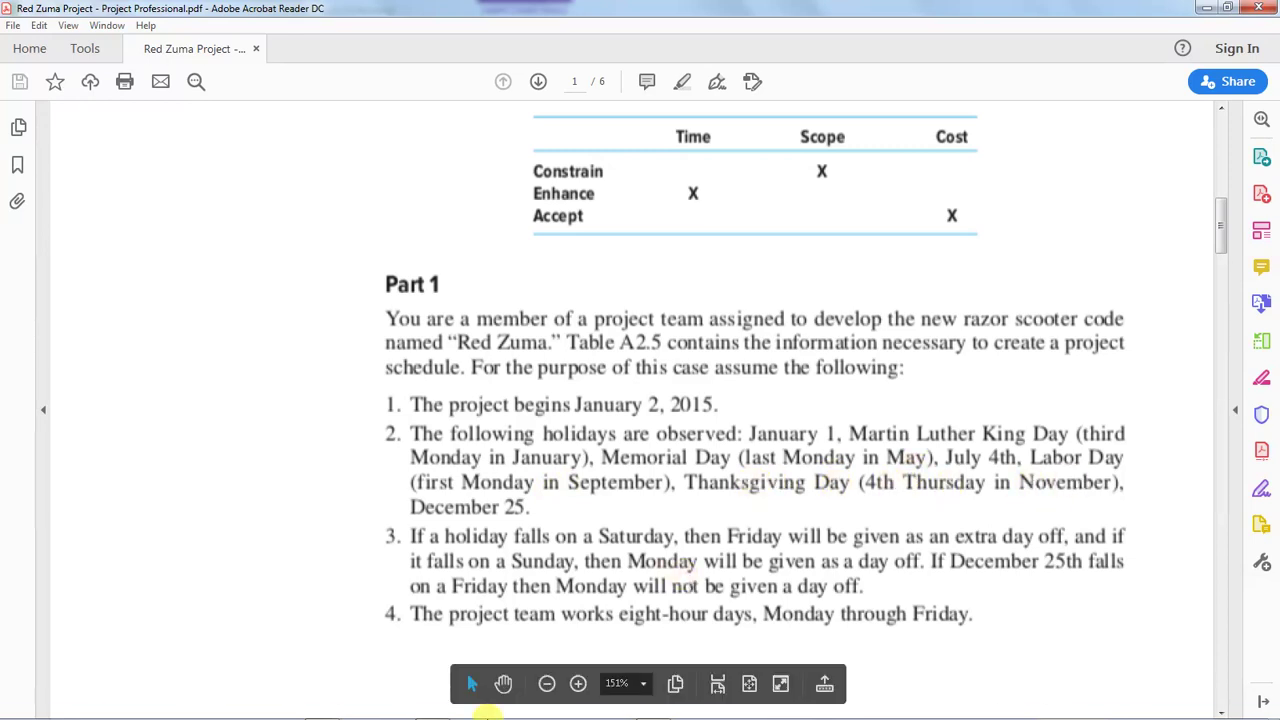
Page to November 2015 and add a 'Thanksgiving Day' exception on Thursday 26 November.
{"action": "left_click", "coordinate": [440, 708]}
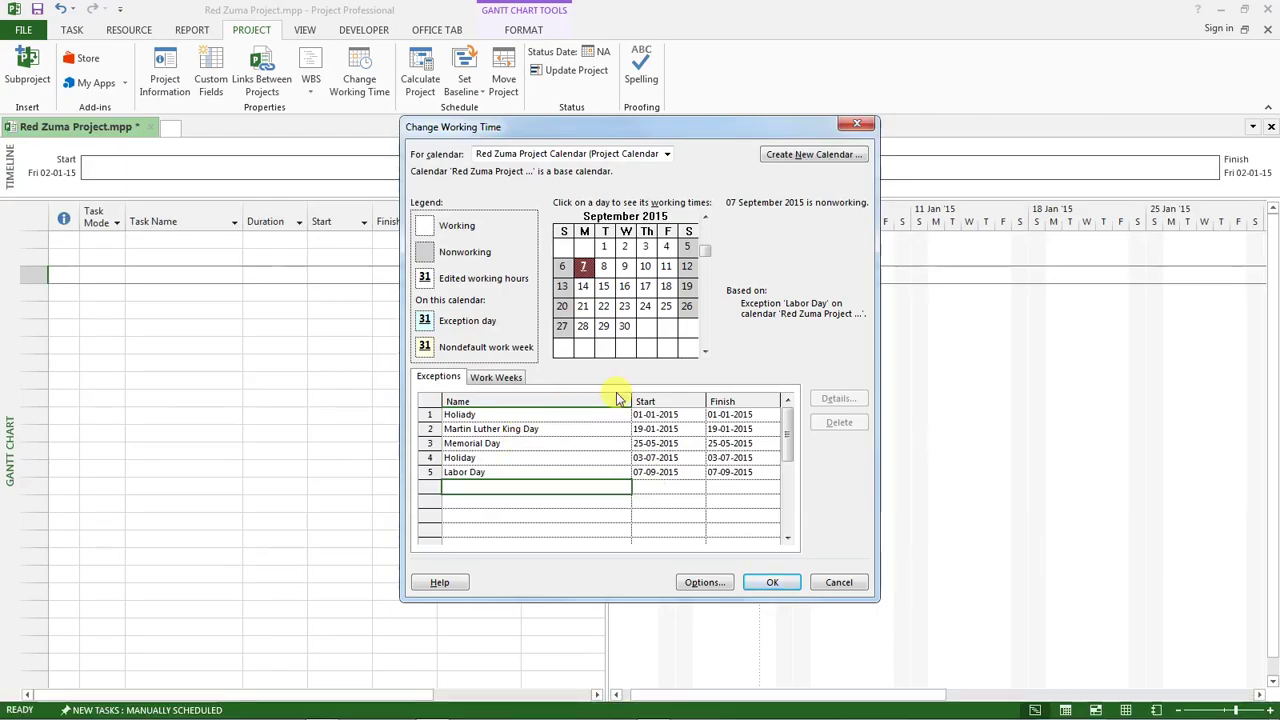
{"action": "left_click", "coordinate": [704, 351]}
{"action": "left_click", "coordinate": [704, 351]}
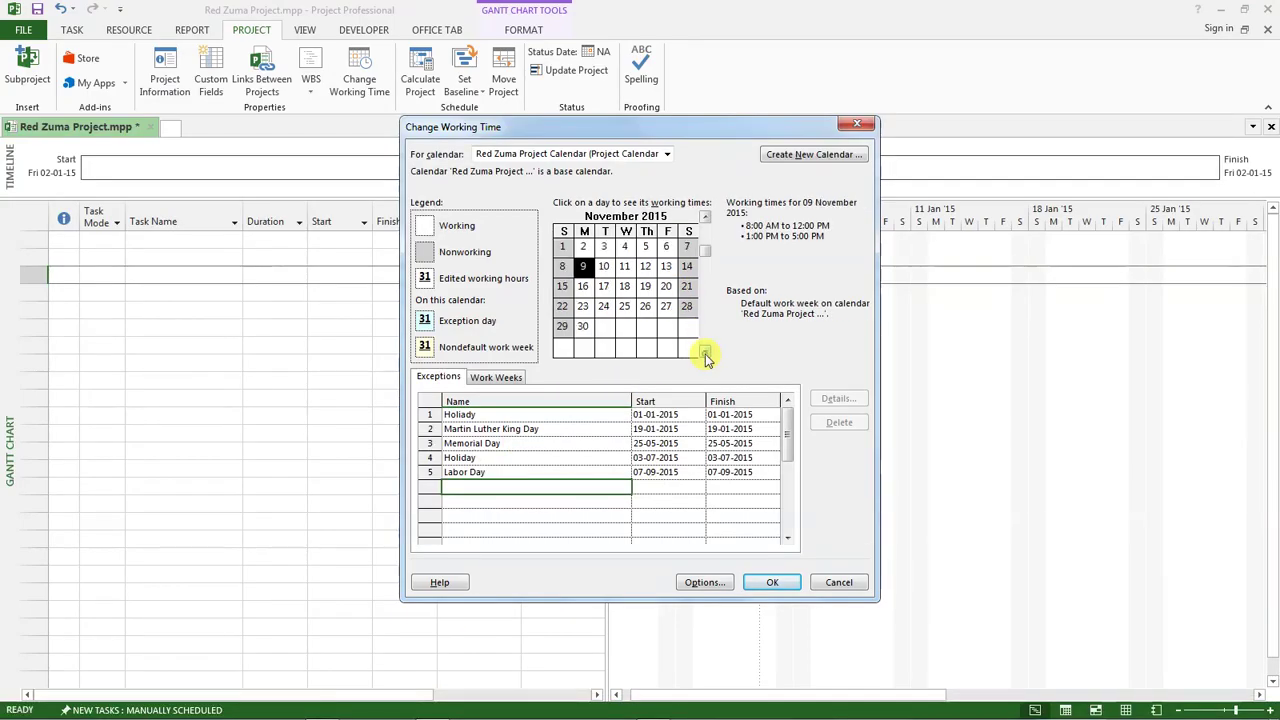
{"action": "left_click", "coordinate": [584, 267]}
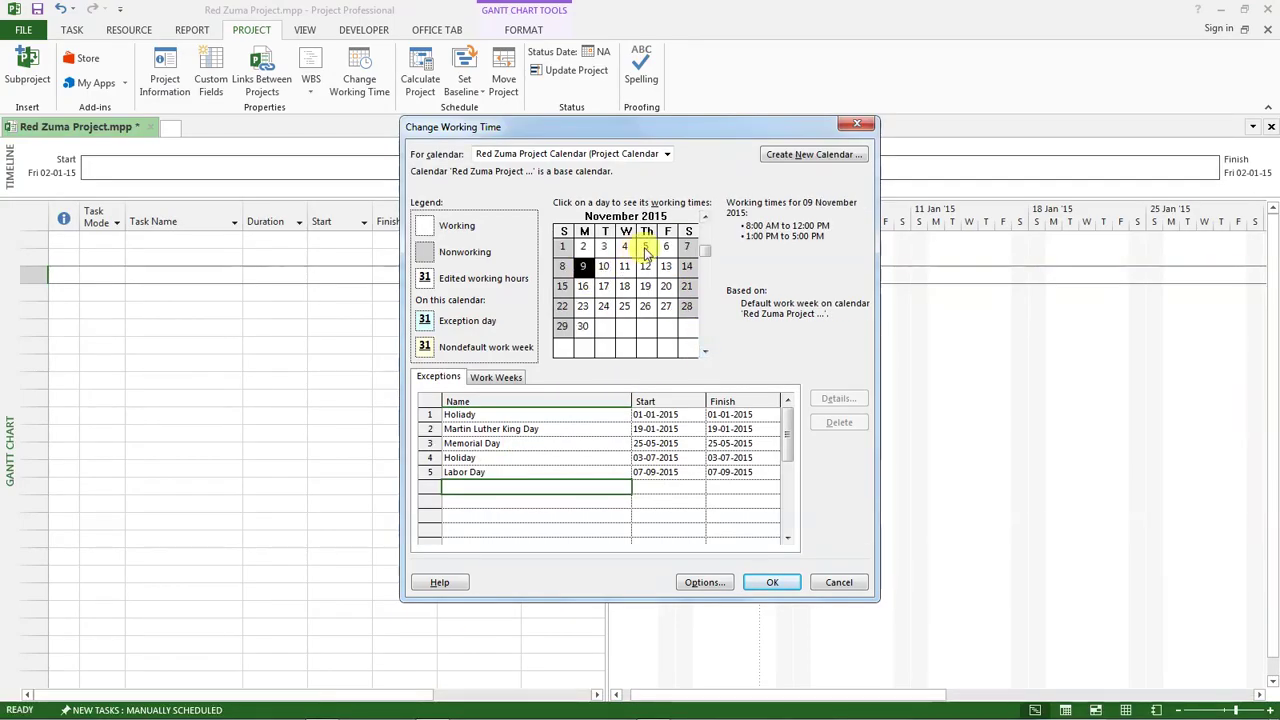
{"action": "left_click", "coordinate": [645, 286]}
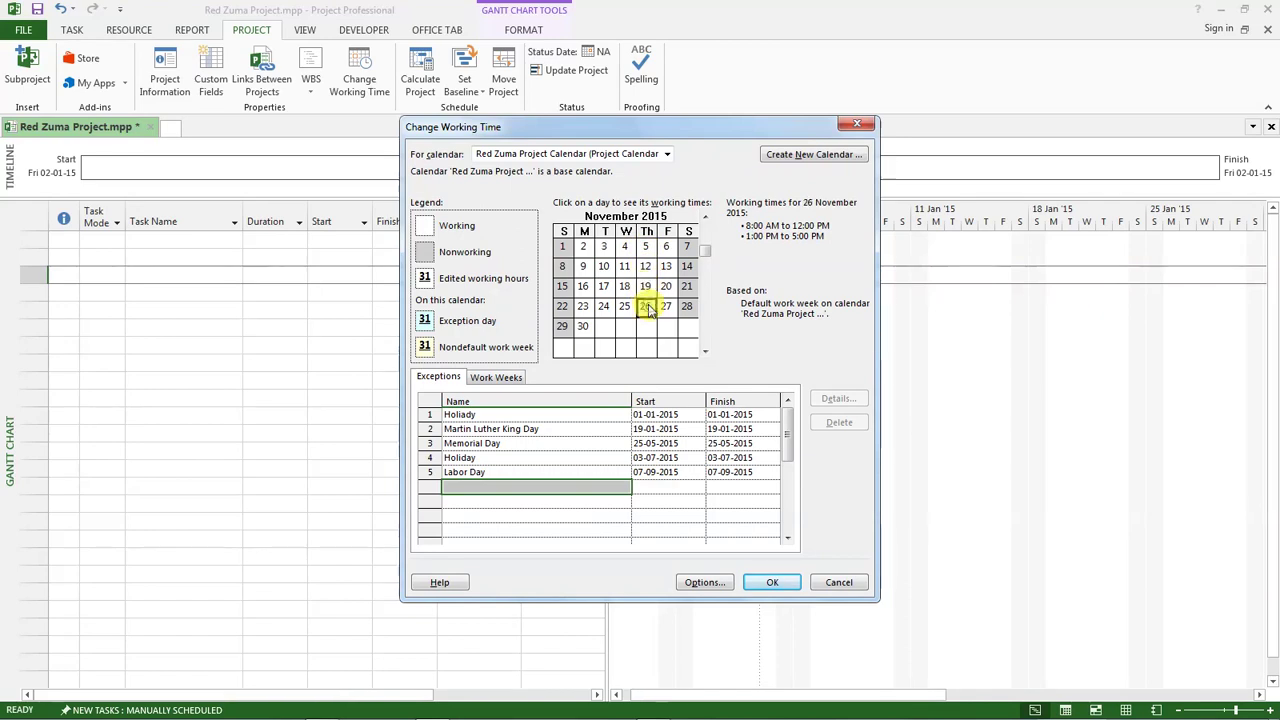
{"action": "left_click", "coordinate": [646, 307]}
{"action": "left_click", "coordinate": [484, 485]}
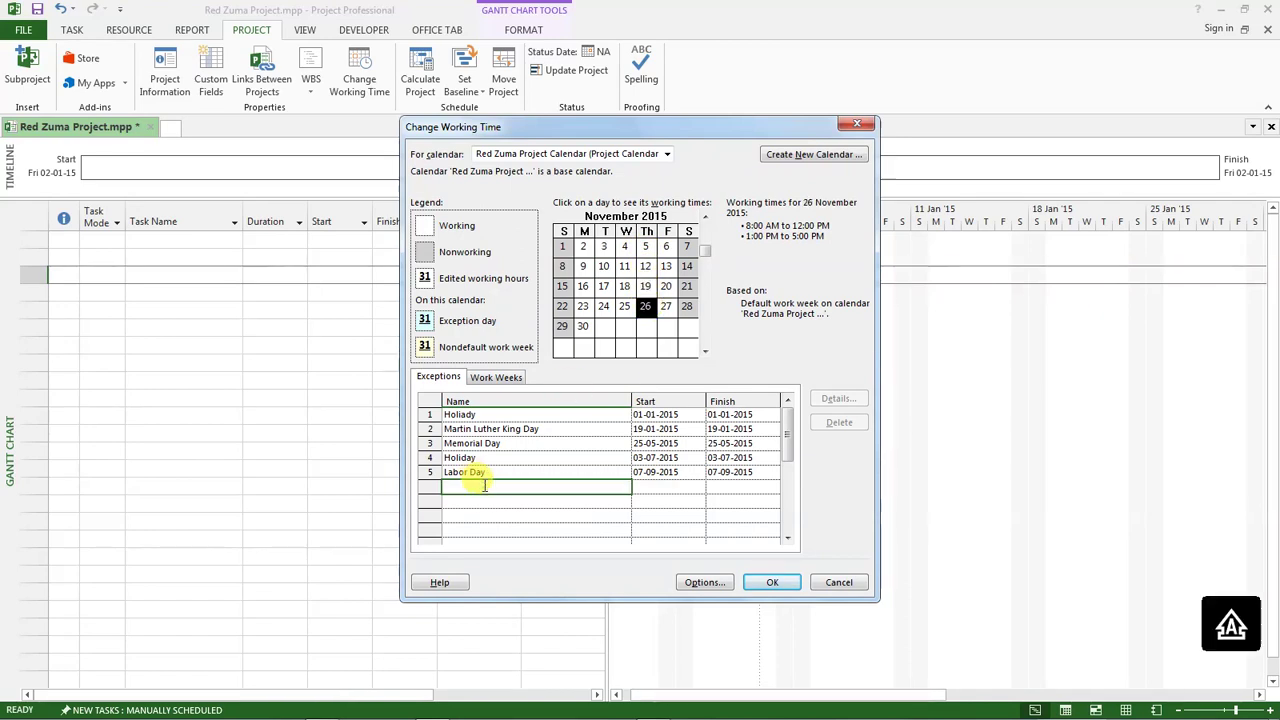
{"action": "type", "text": "Thanks"}
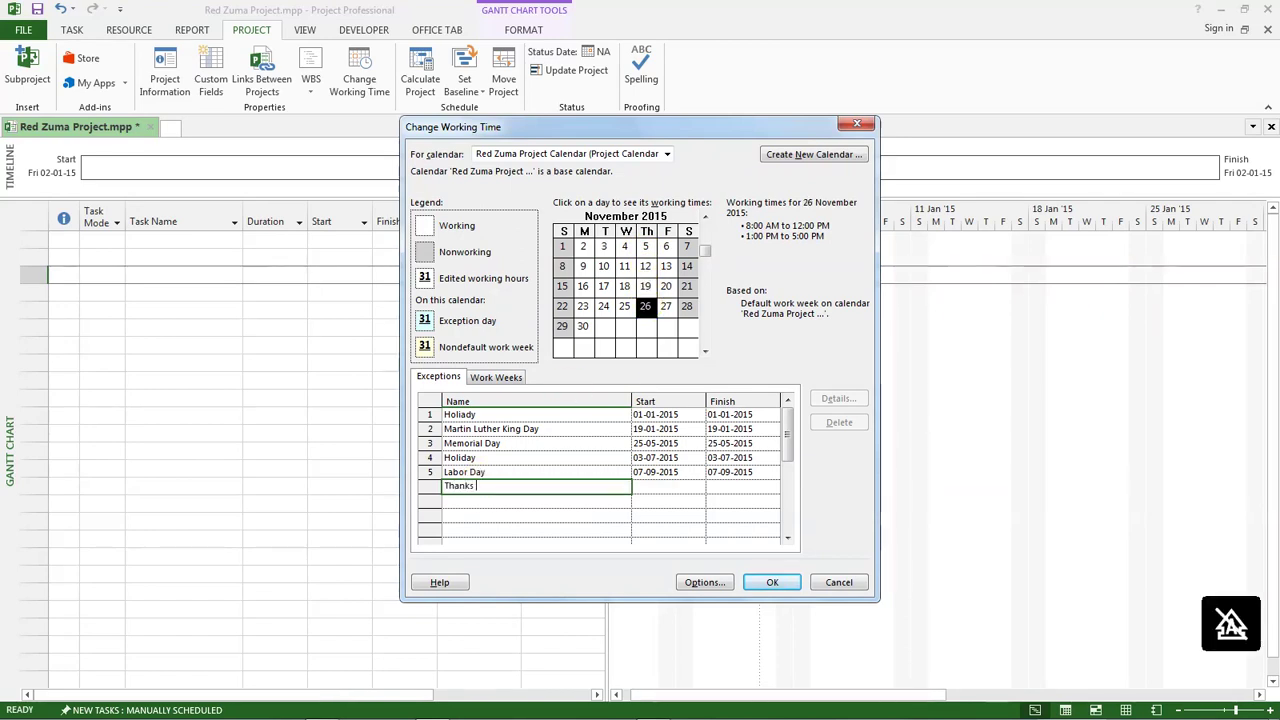
{"action": "type", "text": "g"}
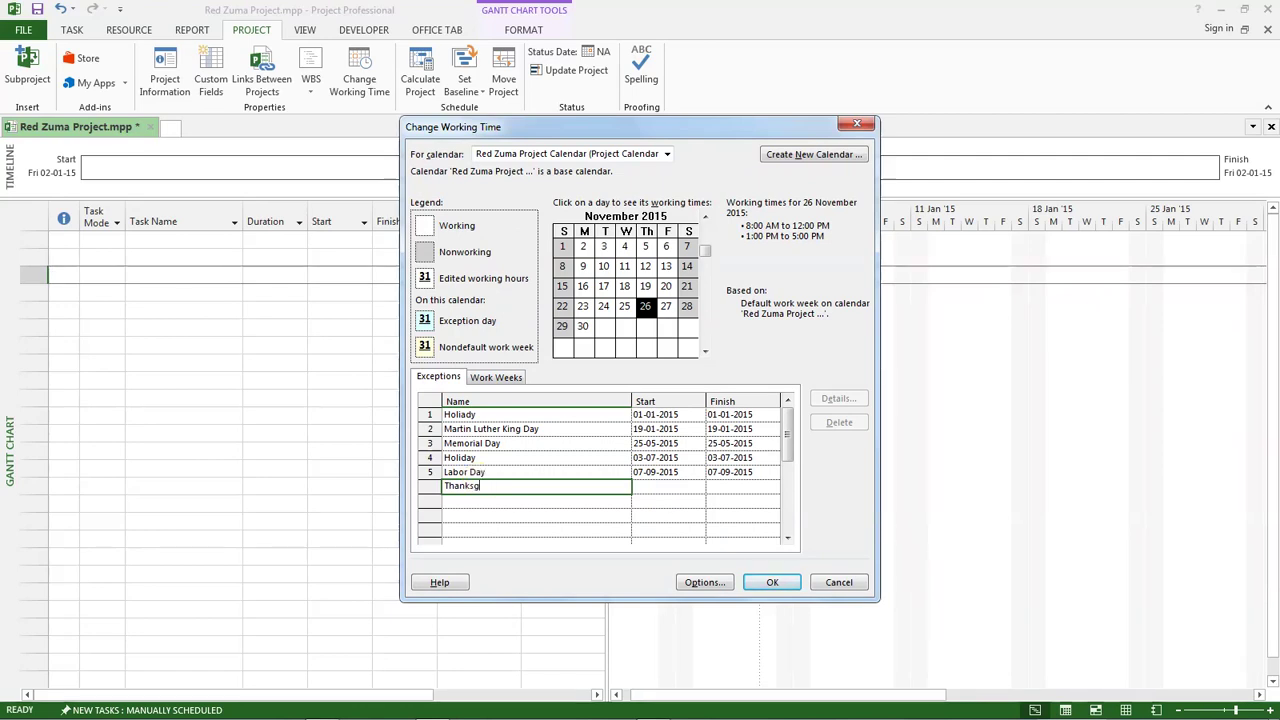
{"action": "type", "text": "iving Day"}
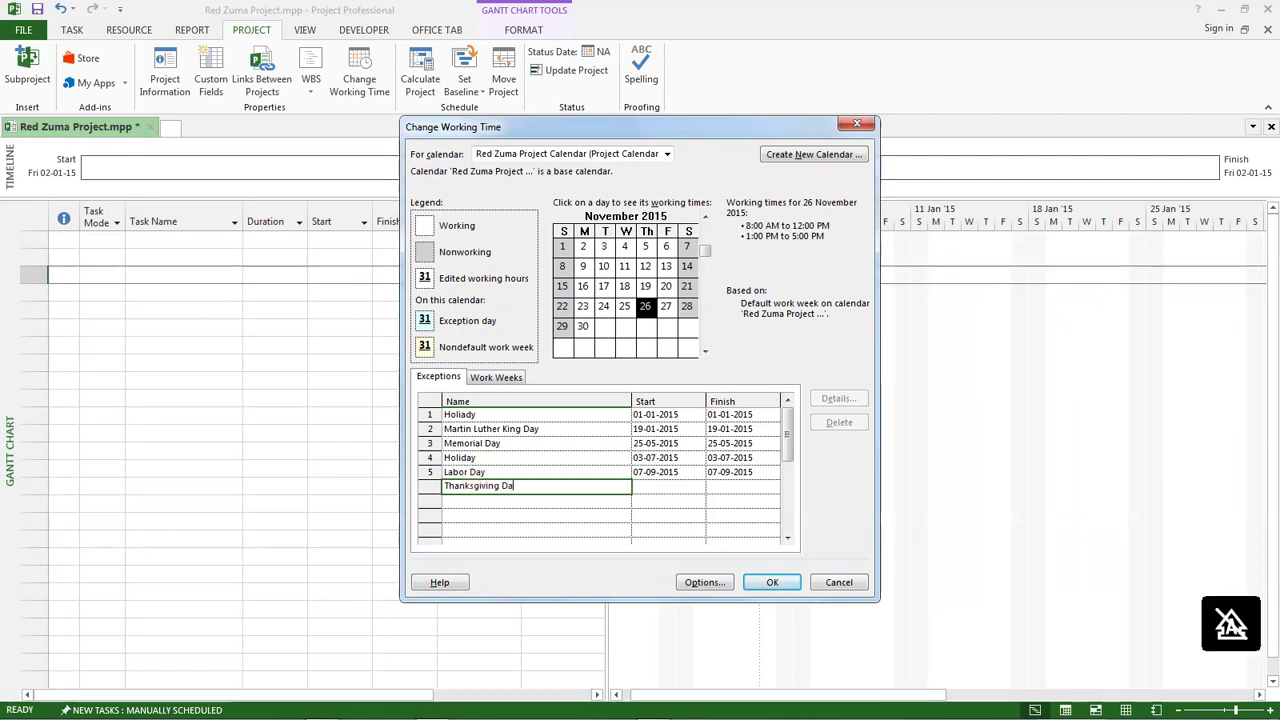
{"action": "left_click", "coordinate": [483, 485]}
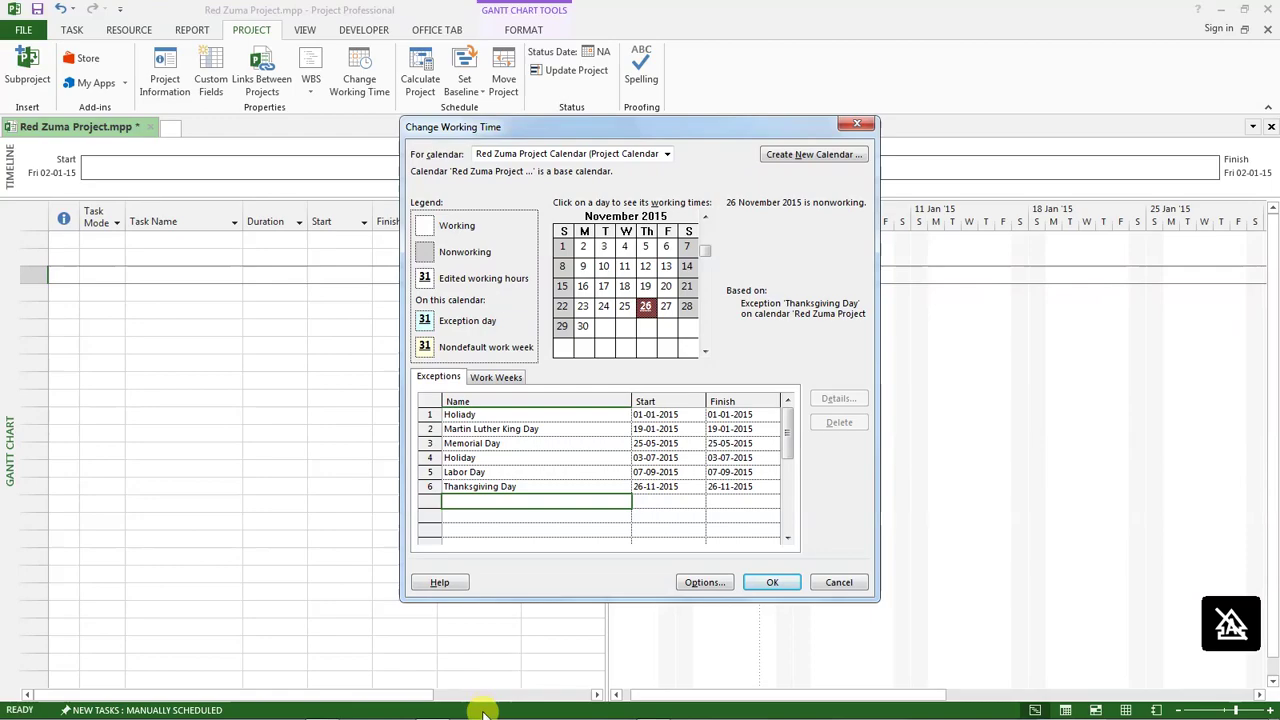
{"action": "left_click", "coordinate": [323, 708]}
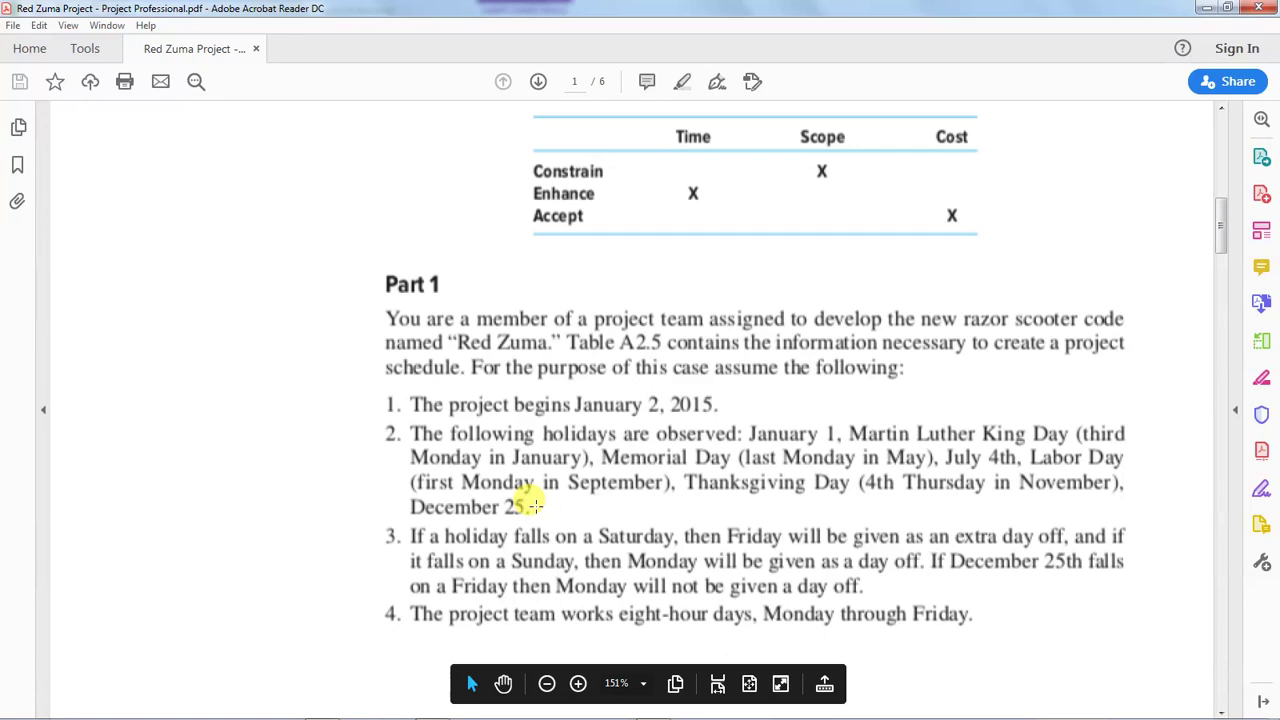
Add a seventh exception named 'Holiday' for Friday 25 December 2015.
{"action": "left_click", "coordinate": [465, 709]}
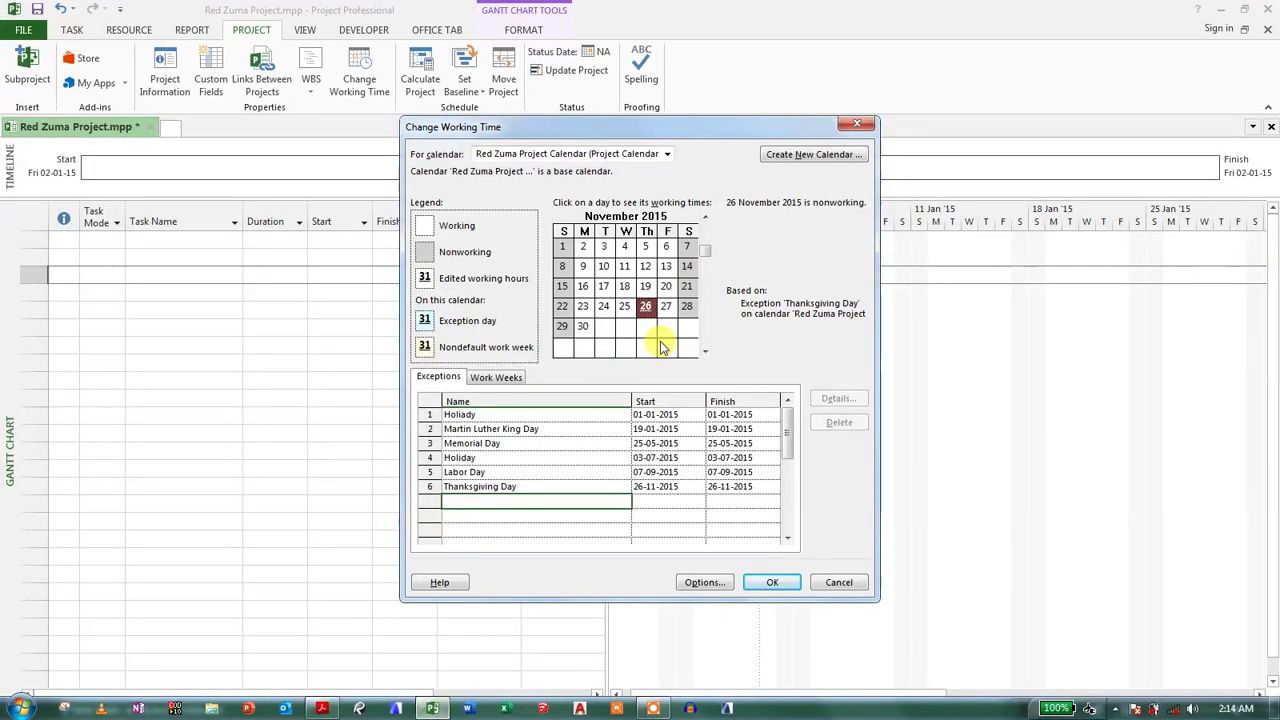
{"action": "left_click", "coordinate": [705, 350]}
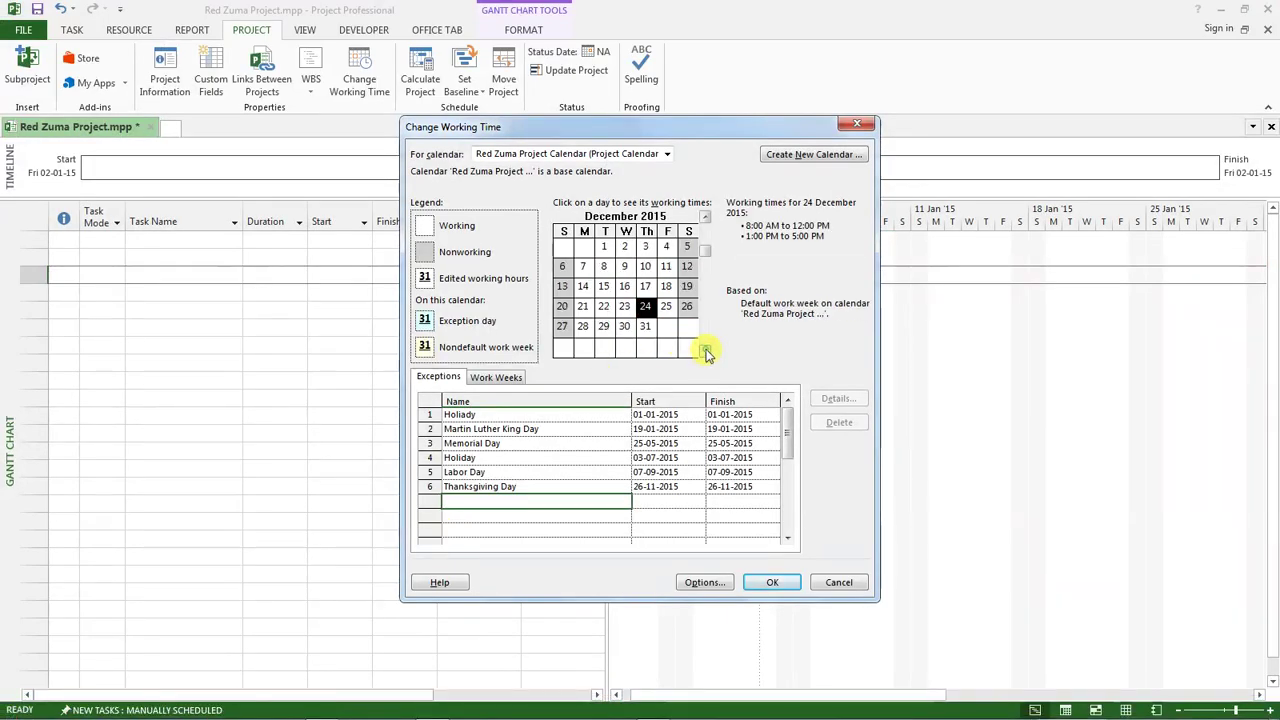
{"action": "left_click", "coordinate": [666, 306]}
{"action": "left_click", "coordinate": [481, 501]}
{"action": "type", "text": "H"}
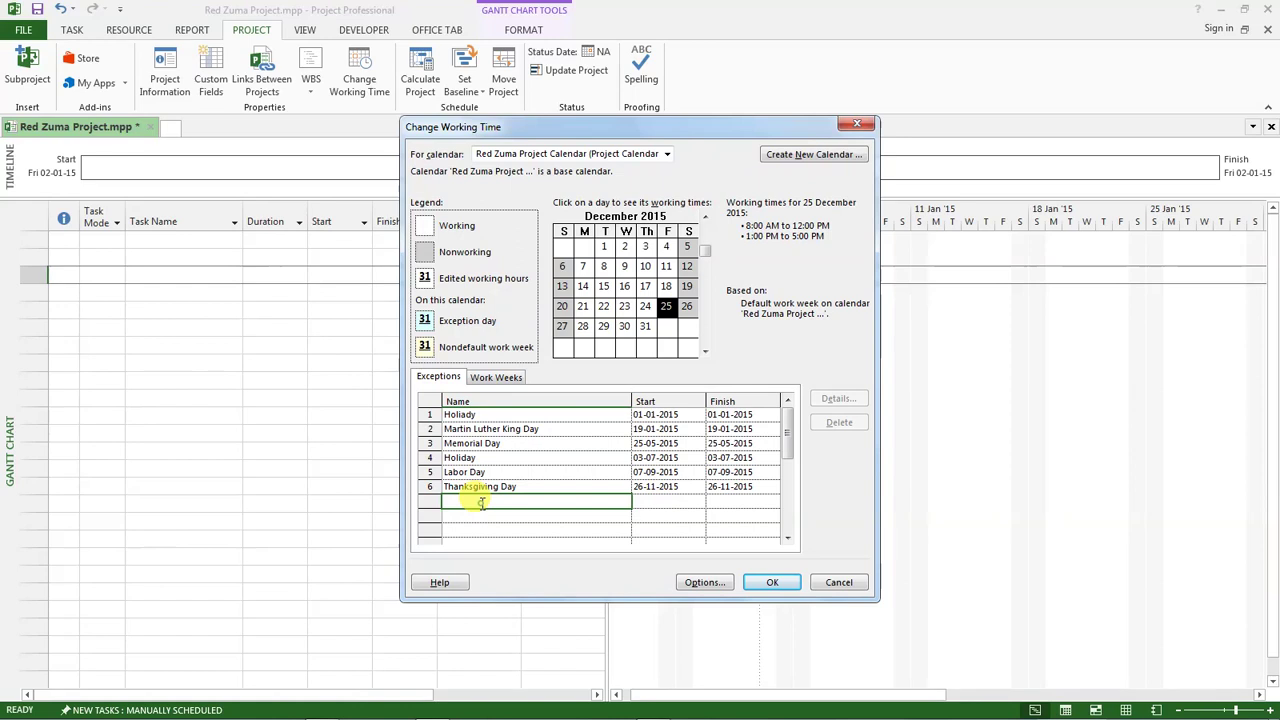
{"action": "type", "text": "olid"}
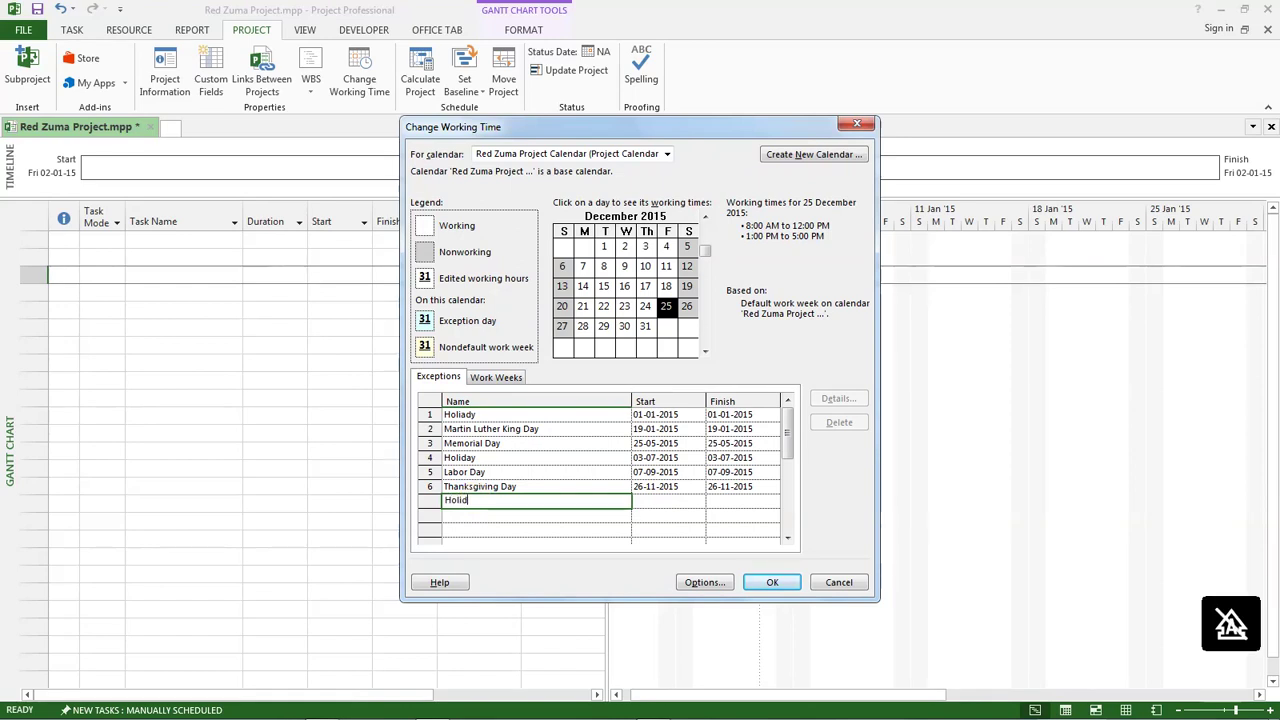
{"action": "type", "text": "ay"}
{"action": "key", "text": "Return"}
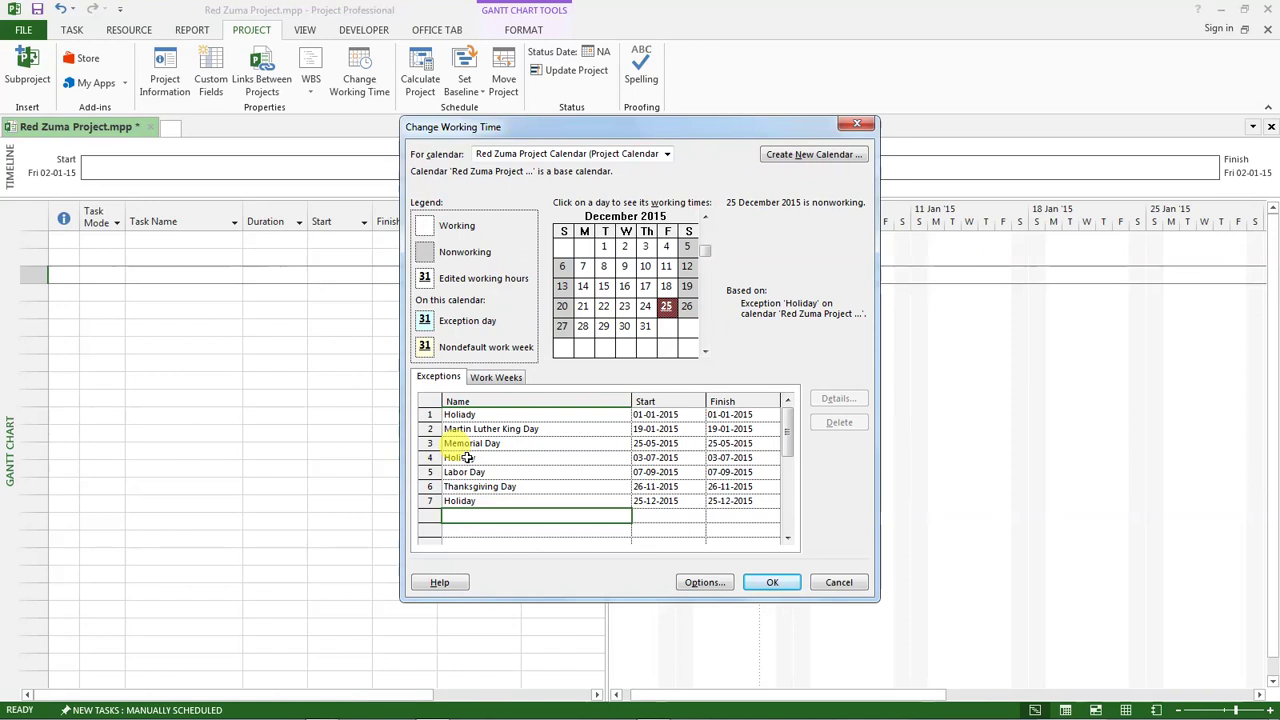
{"action": "left_click", "coordinate": [692, 584]}
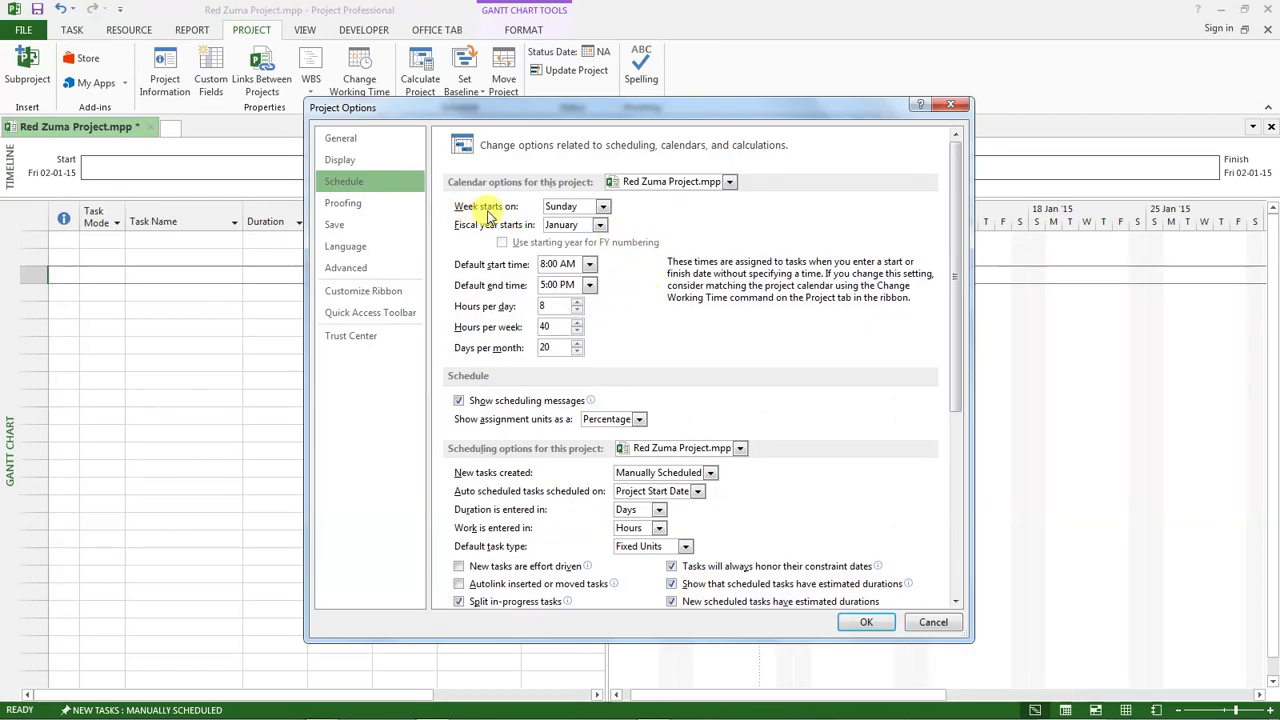
{"action": "left_click", "coordinate": [604, 207]}
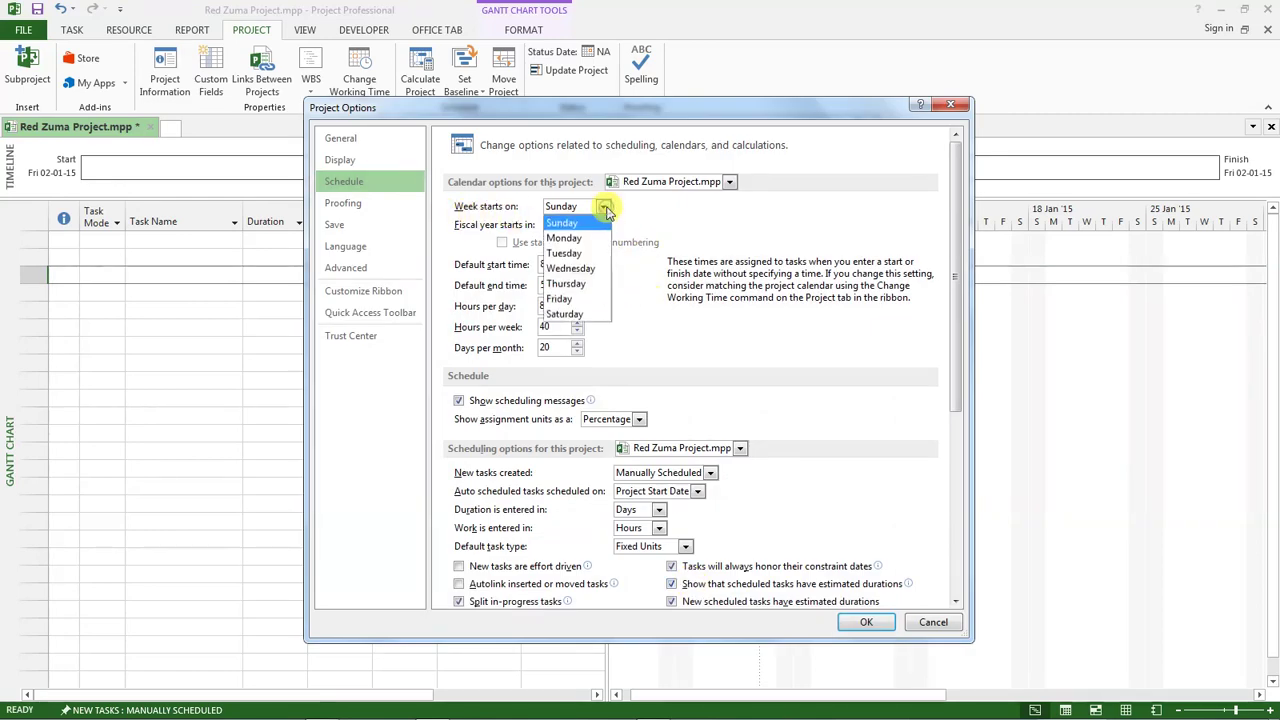
{"action": "left_click", "coordinate": [585, 225]}
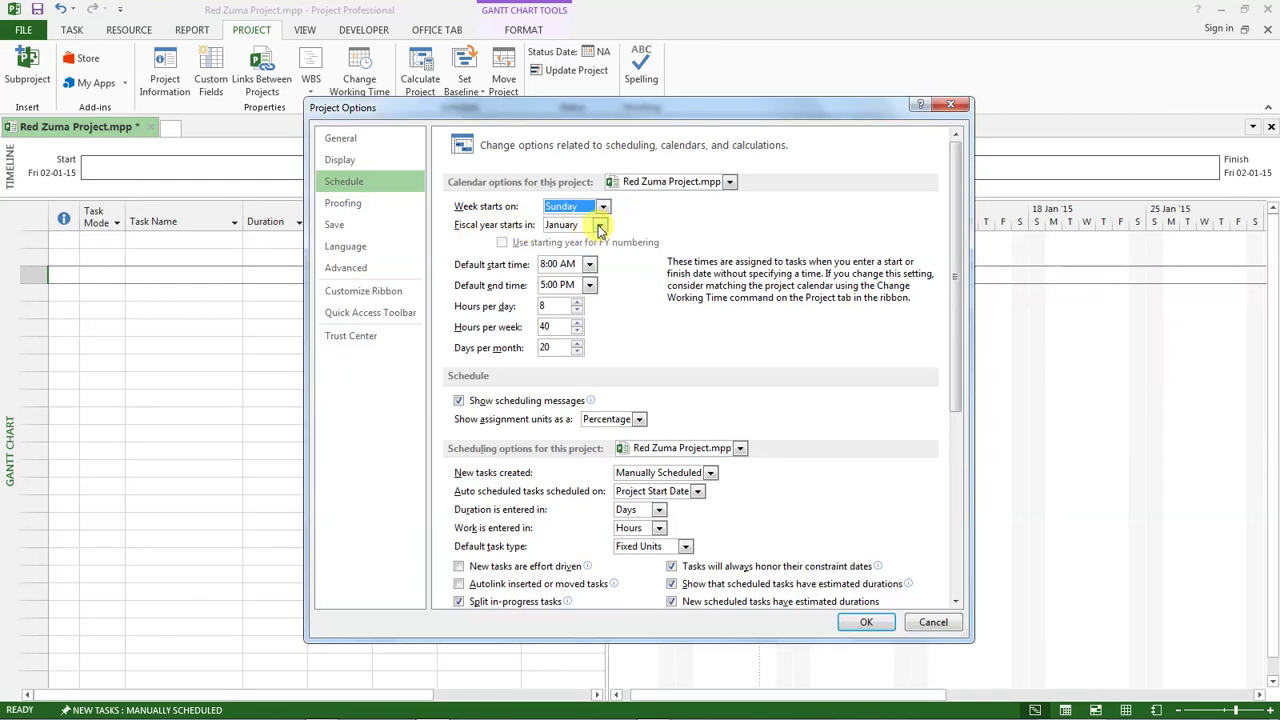
{"action": "left_click", "coordinate": [556, 264]}
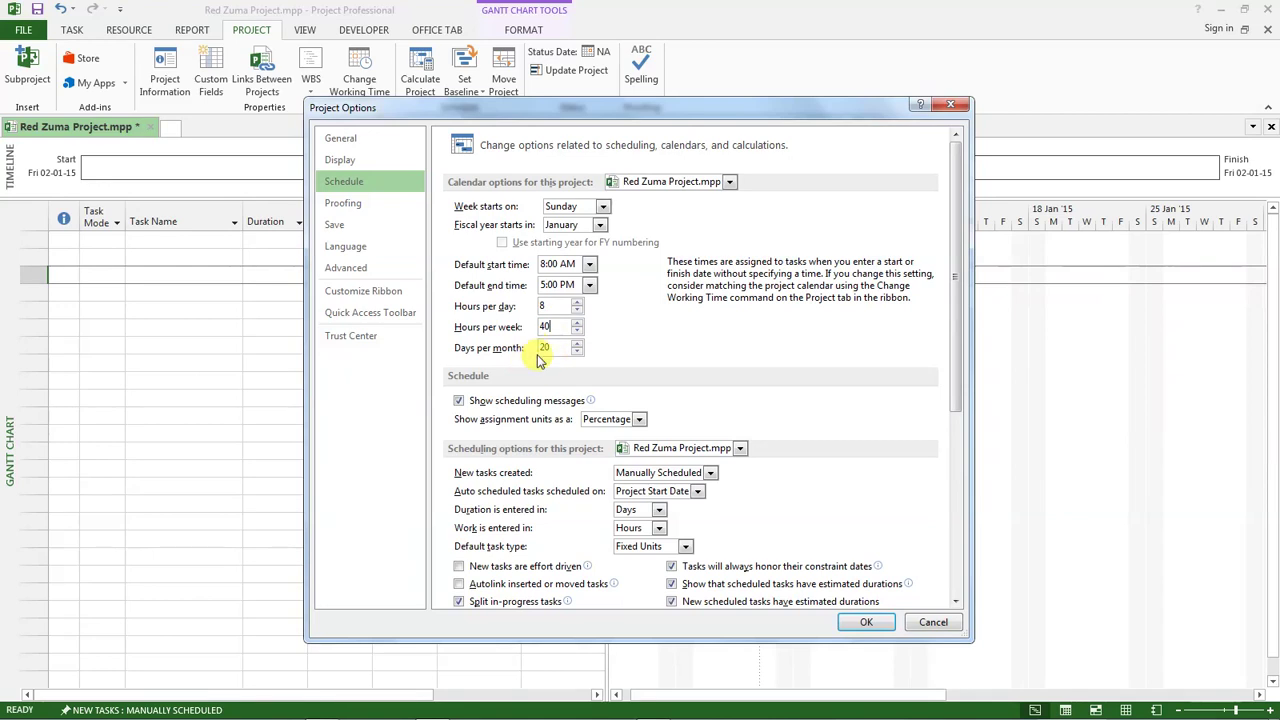
{"action": "left_click", "coordinate": [552, 346]}
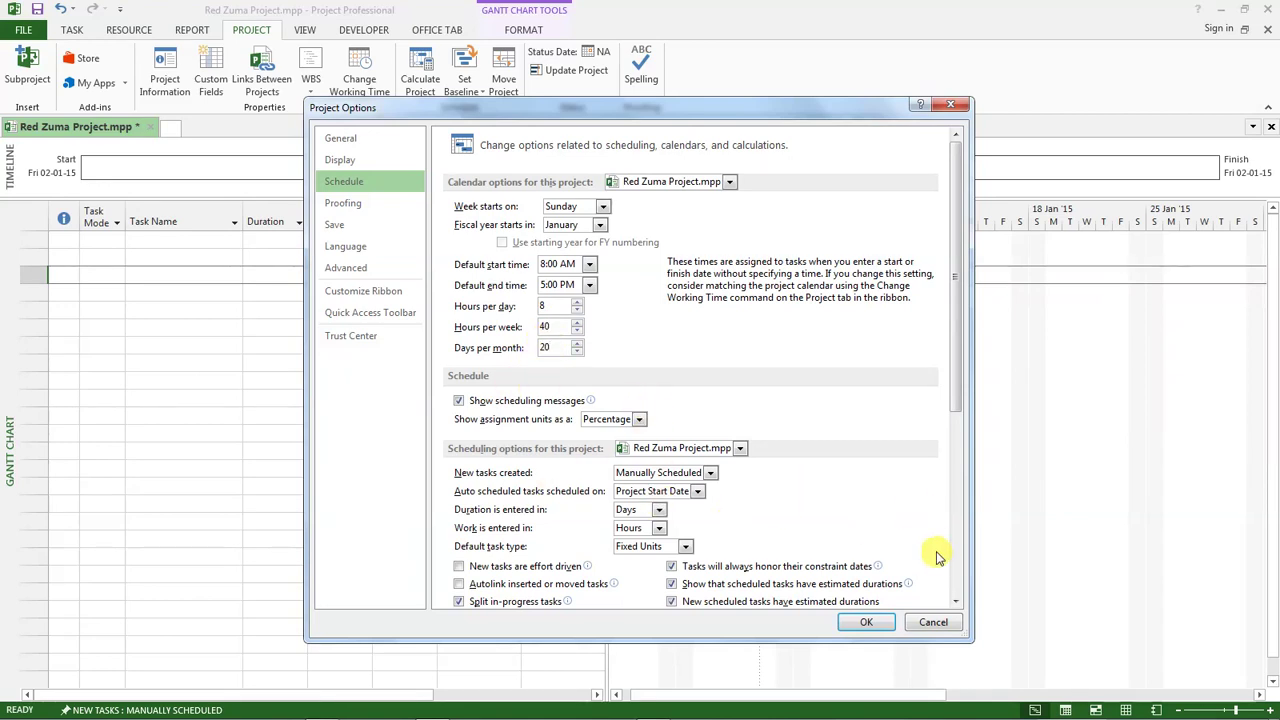
{"action": "left_click", "coordinate": [956, 601]}
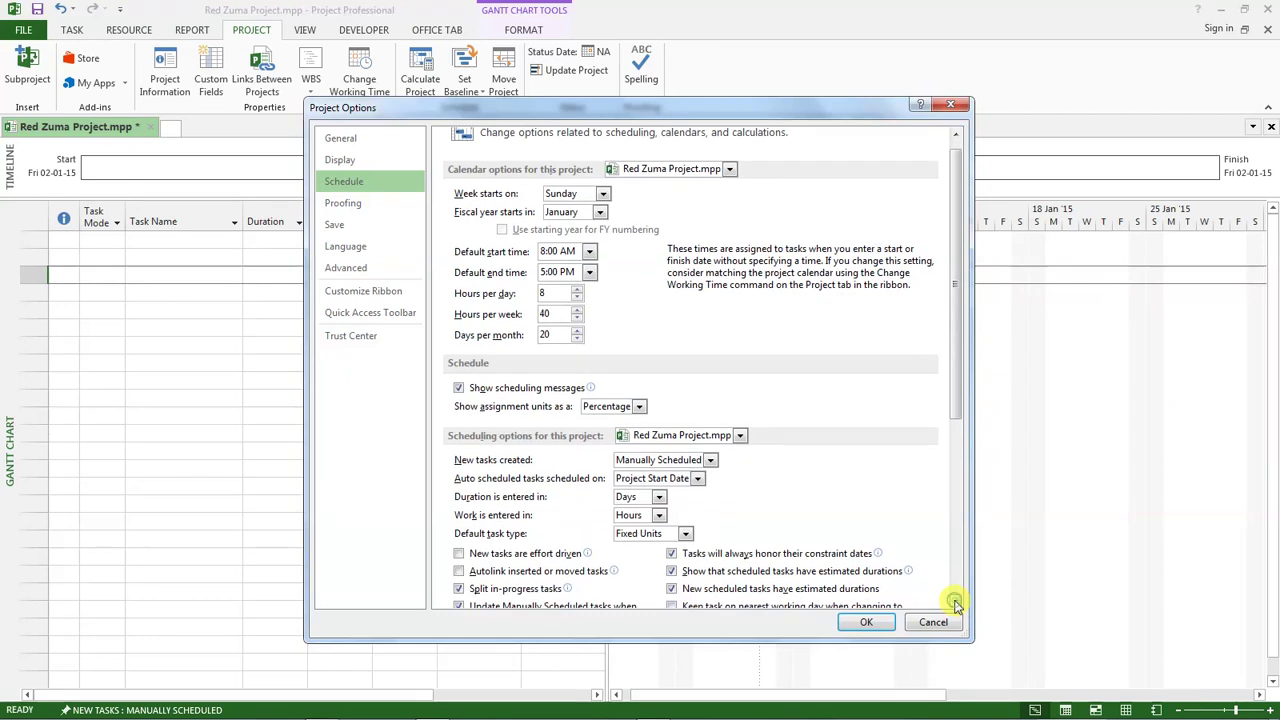
{"action": "left_click", "coordinate": [956, 601]}
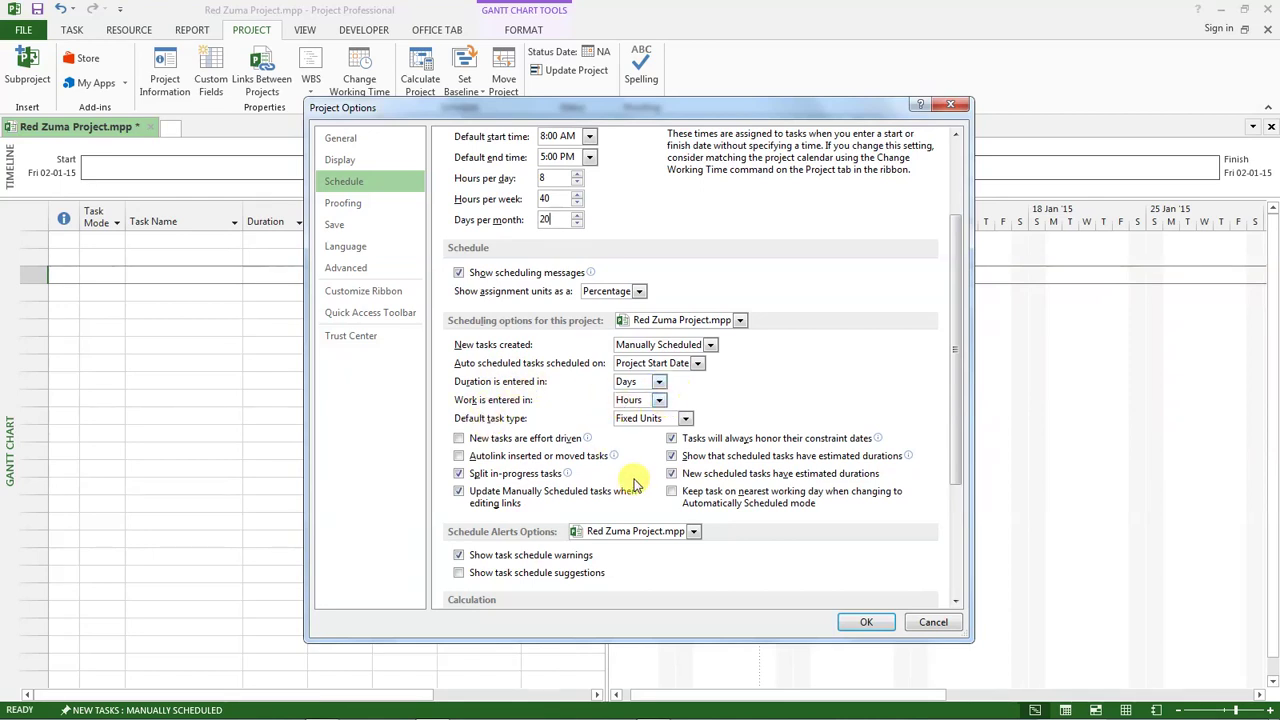
{"action": "scroll", "coordinate": [629, 429], "scroll_direction": "down", "scroll_amount": 4}
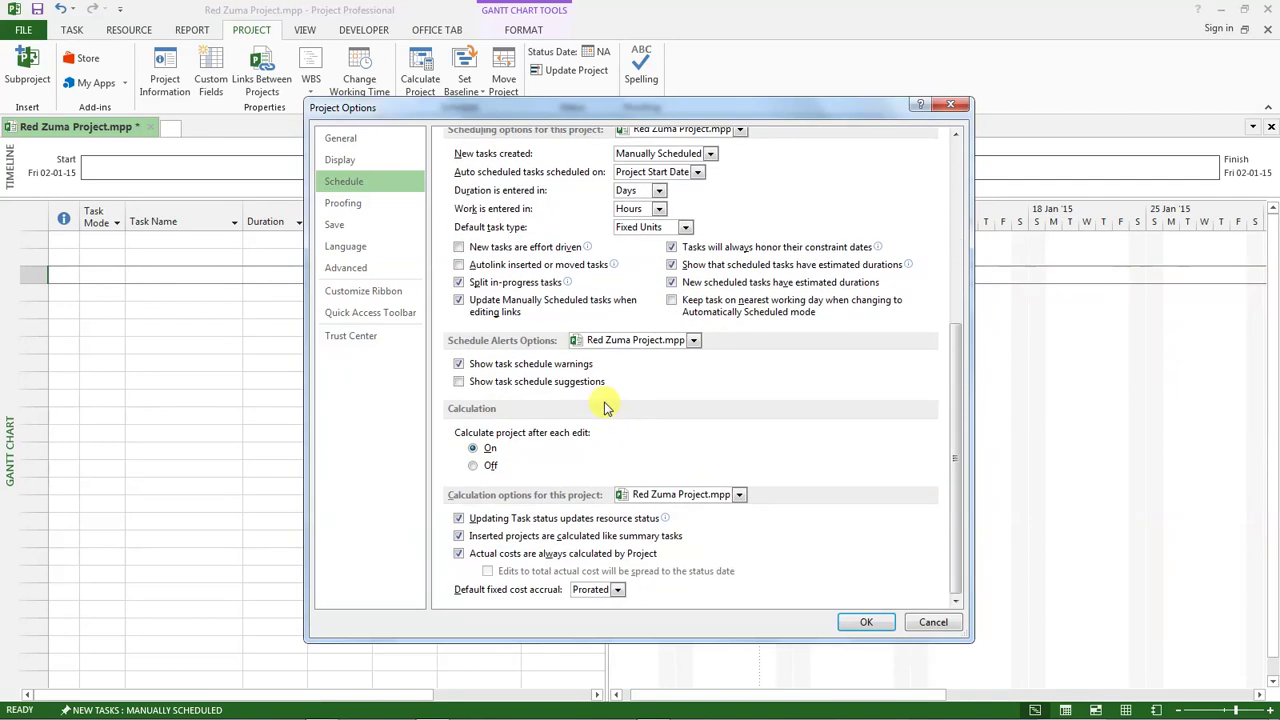
{"action": "scroll", "coordinate": [598, 400], "scroll_direction": "up", "scroll_amount": 5}
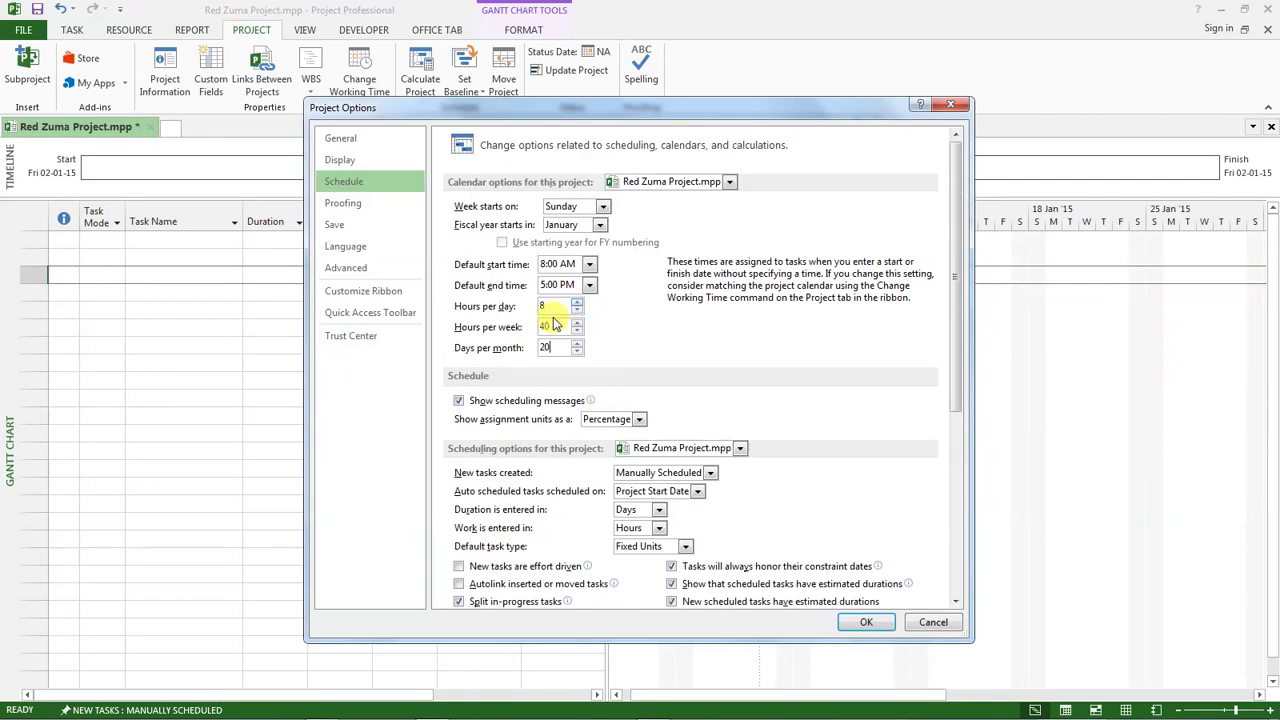
{"action": "left_click", "coordinate": [560, 347]}
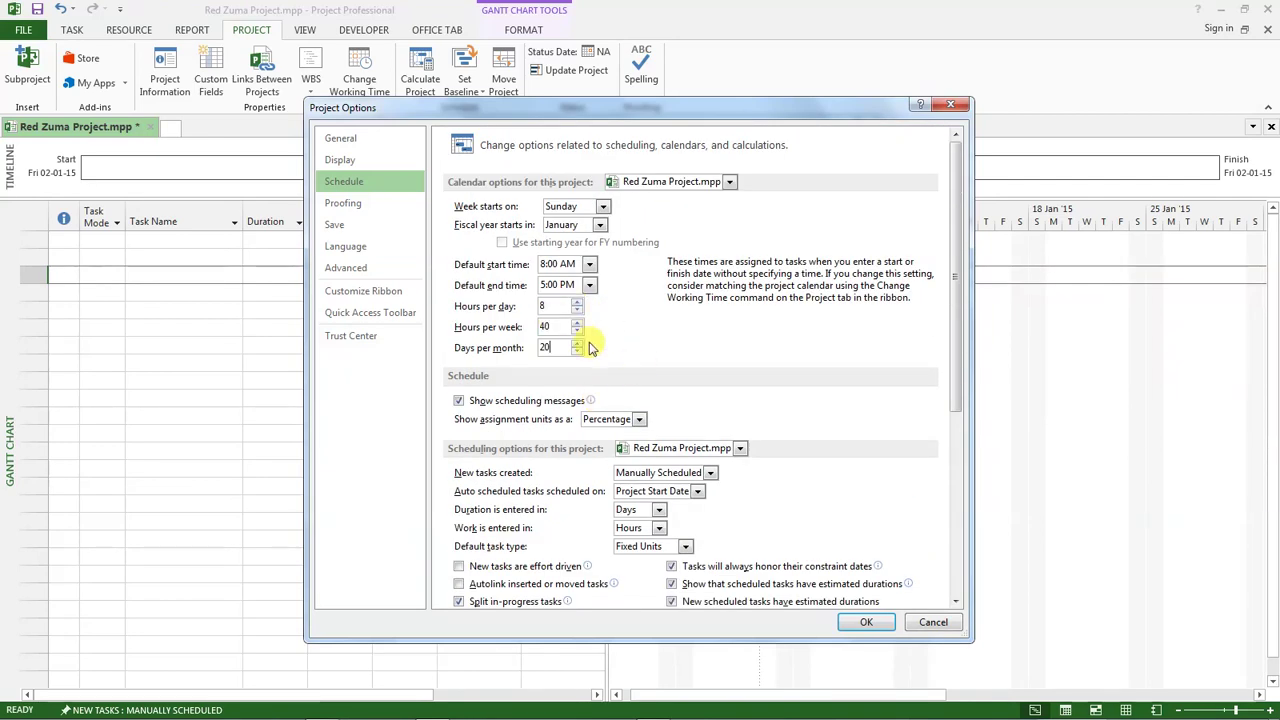
{"action": "left_click", "coordinate": [872, 621]}
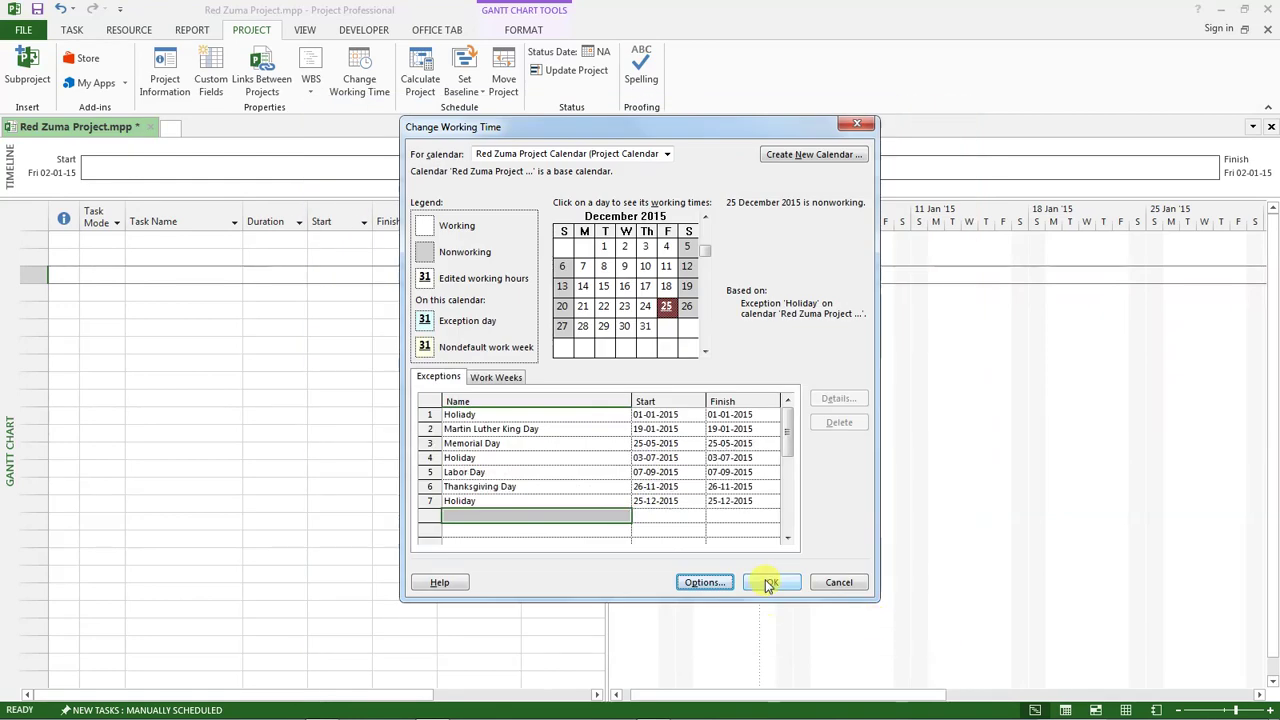
Confirm the Change Working Time dialog to save the seven holiday exceptions.
{"action": "left_click", "coordinate": [767, 584]}
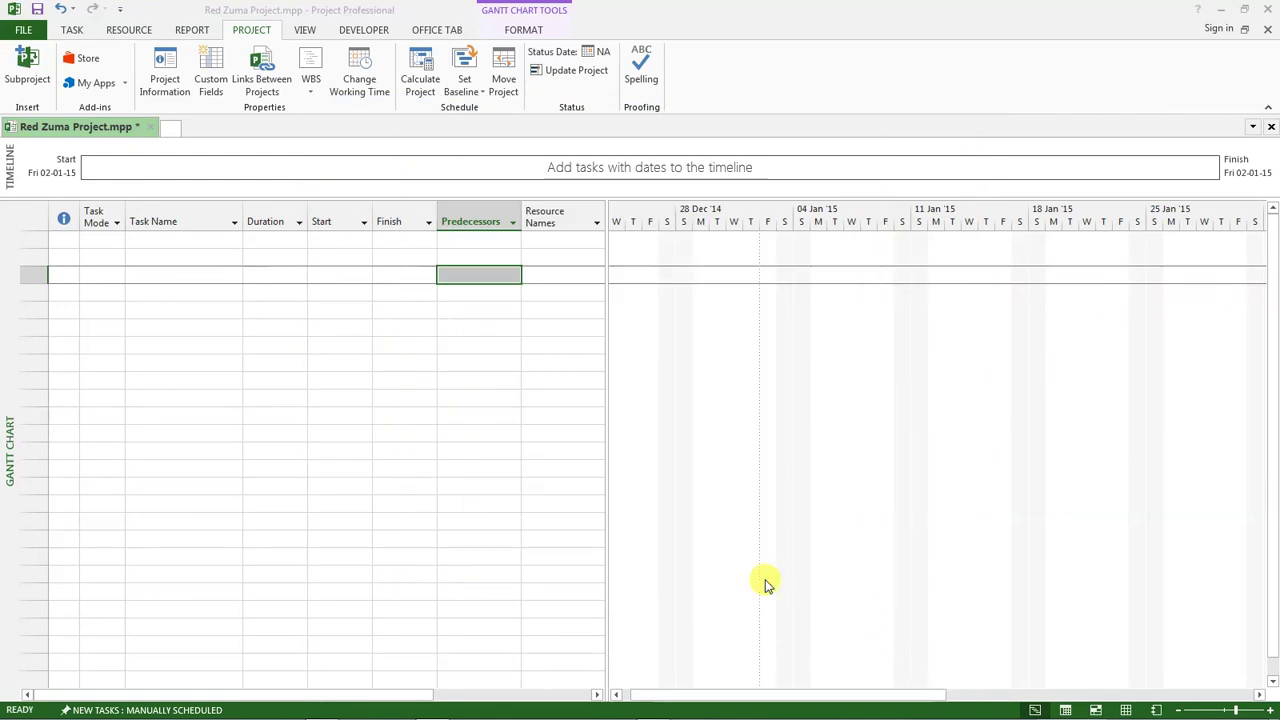